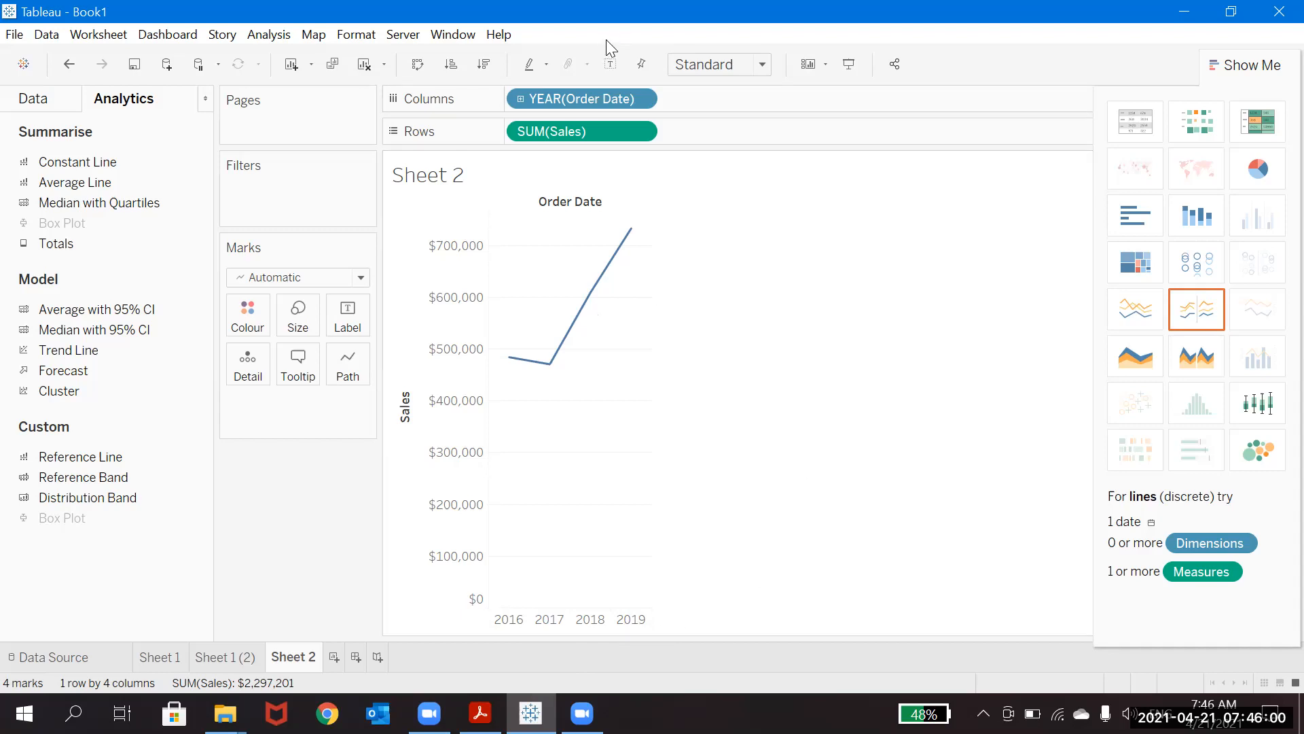
Show mark labels on the yearly sales line and add a forecast to the chart.
{"action": "left_click", "coordinate": [611, 65]}
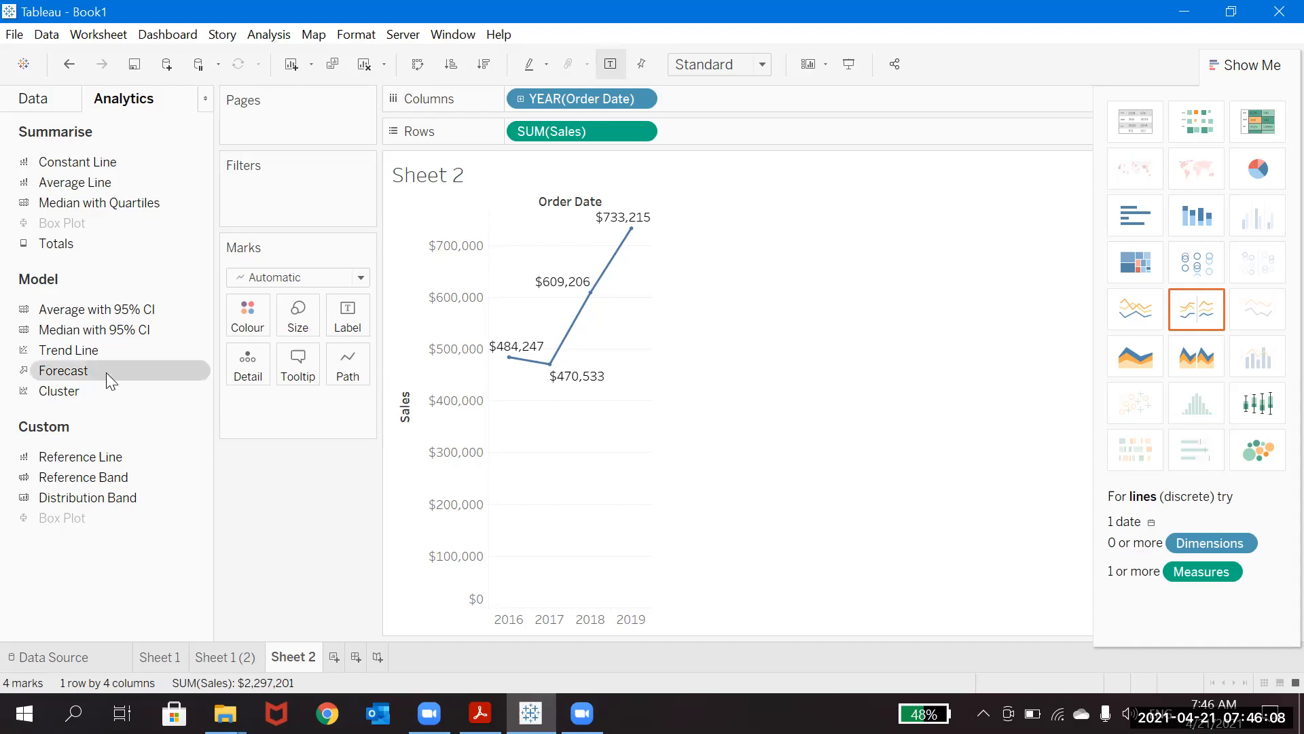
{"action": "left_click_drag", "start_coordinate": [106, 372], "coordinate": [541, 228]}
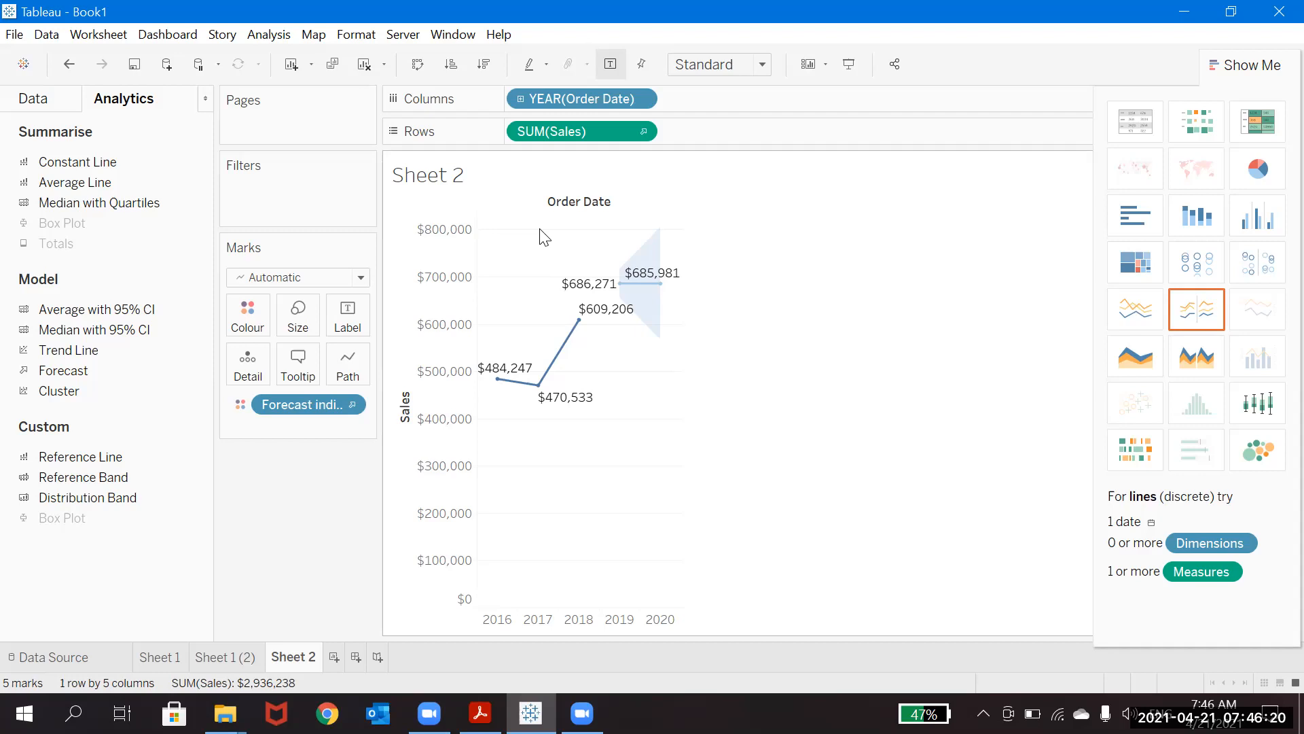
{"action": "left_click", "coordinate": [69, 64]}
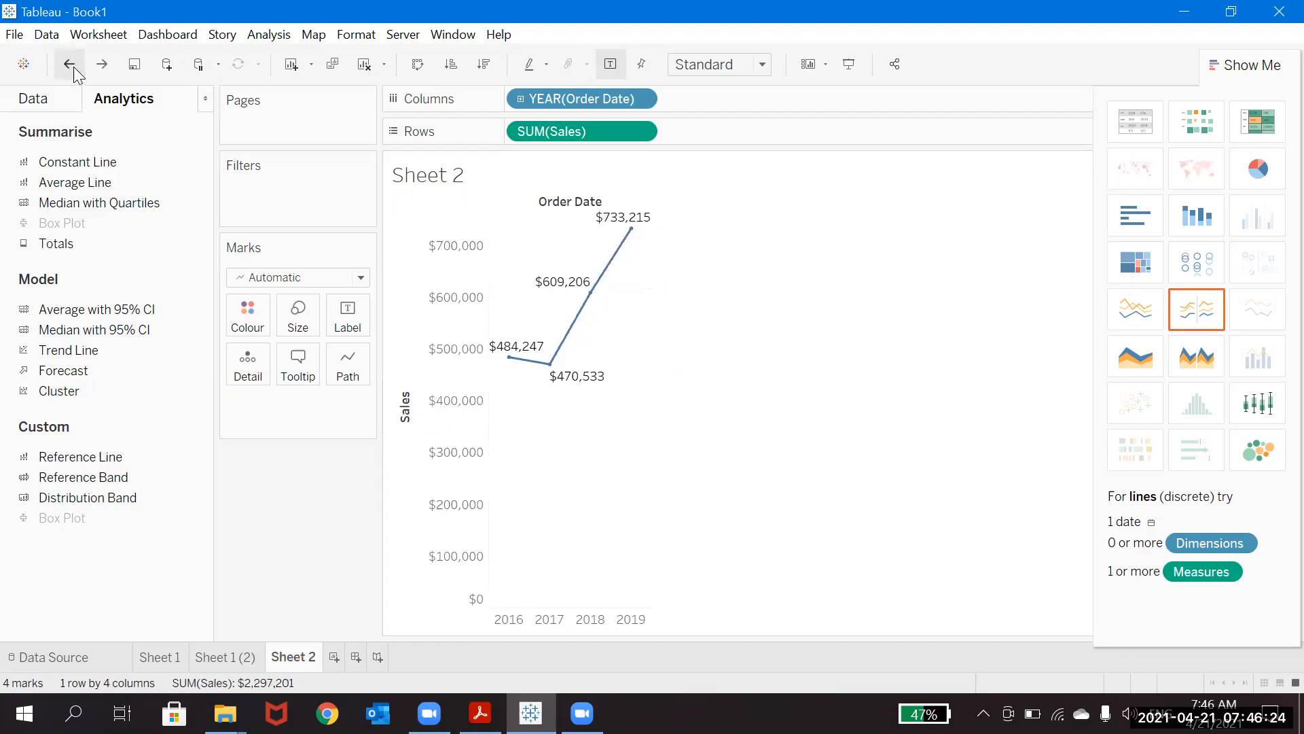
{"action": "mouse_move", "coordinate": [614, 277]}
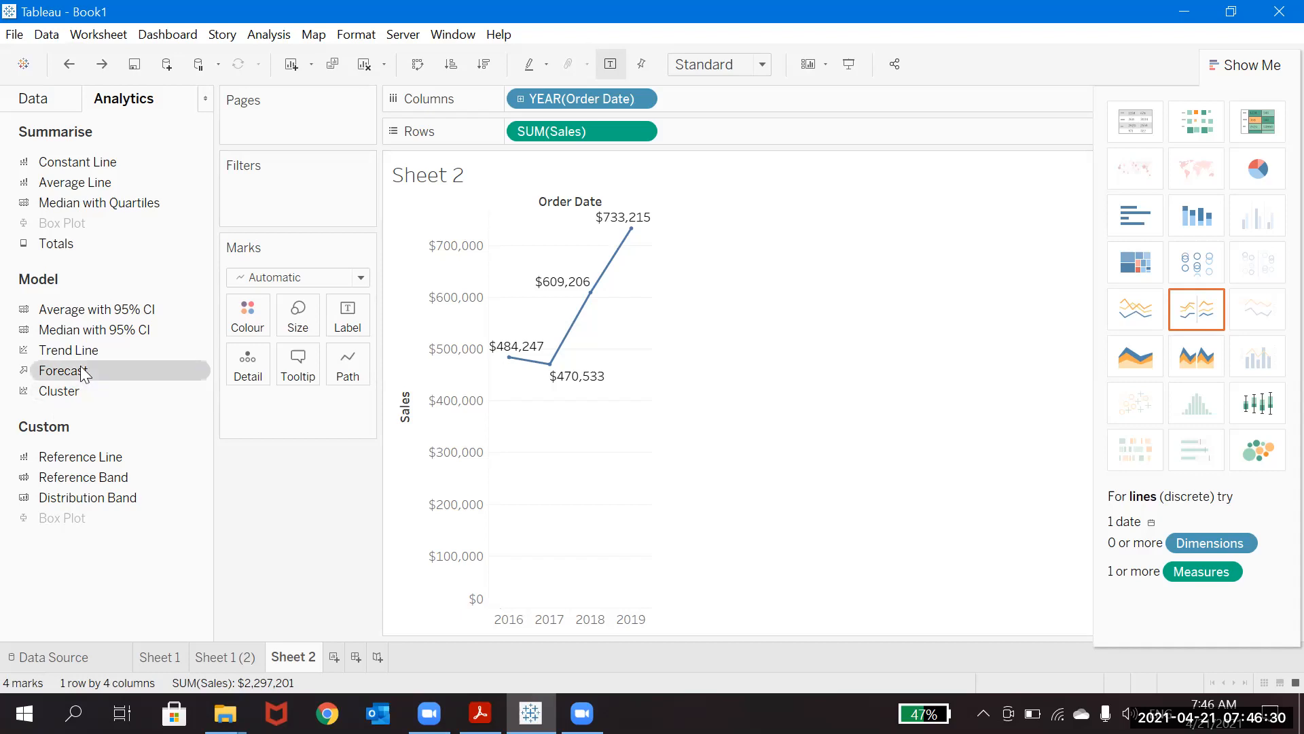
{"action": "left_click_drag", "start_coordinate": [83, 373], "coordinate": [539, 236]}
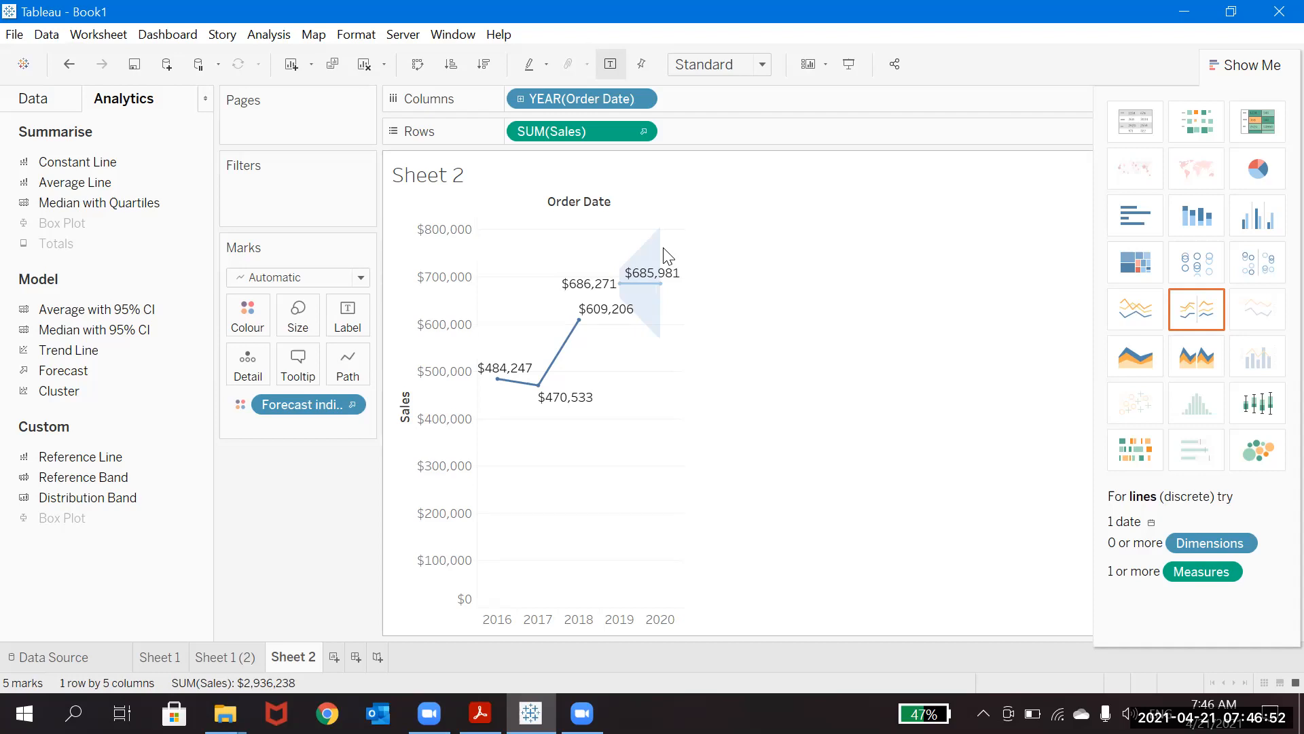
Switch the forecast result of the Sales measure on Rows to Trend, and then to Precision.
{"action": "left_click", "coordinate": [640, 131]}
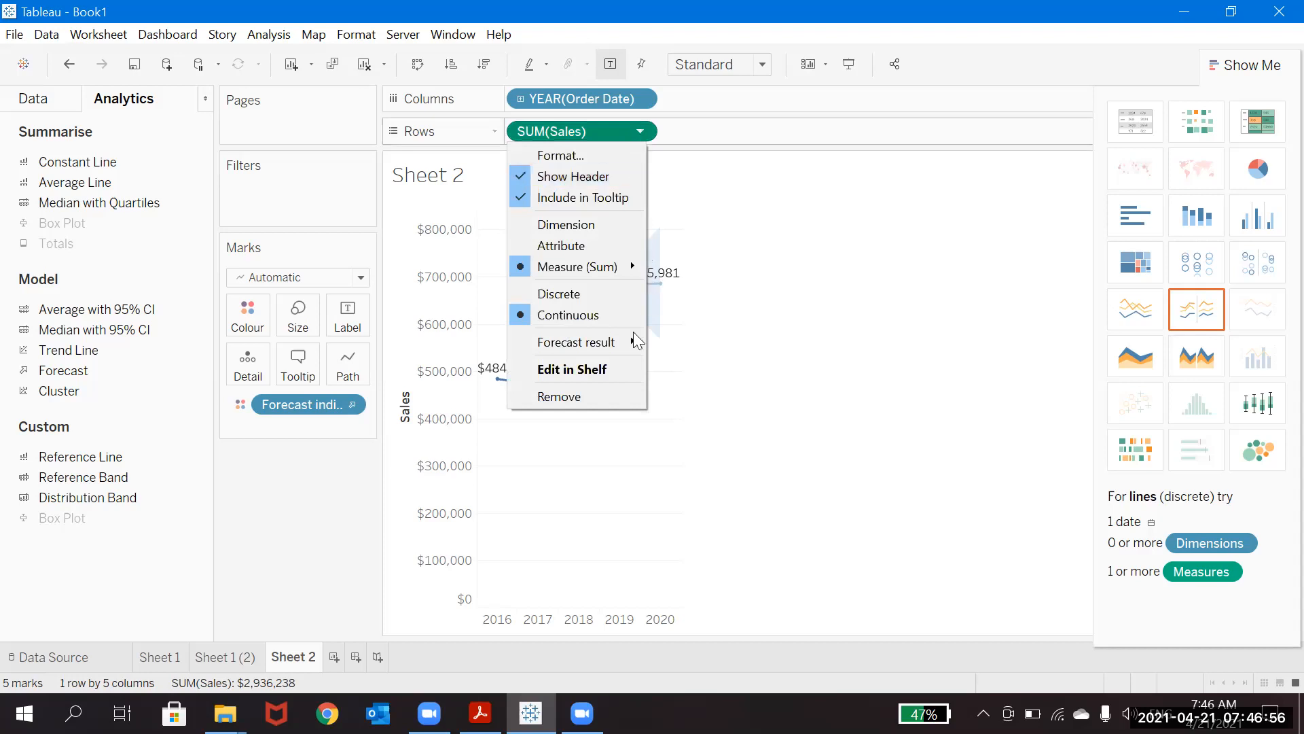
{"action": "mouse_move", "coordinate": [628, 341]}
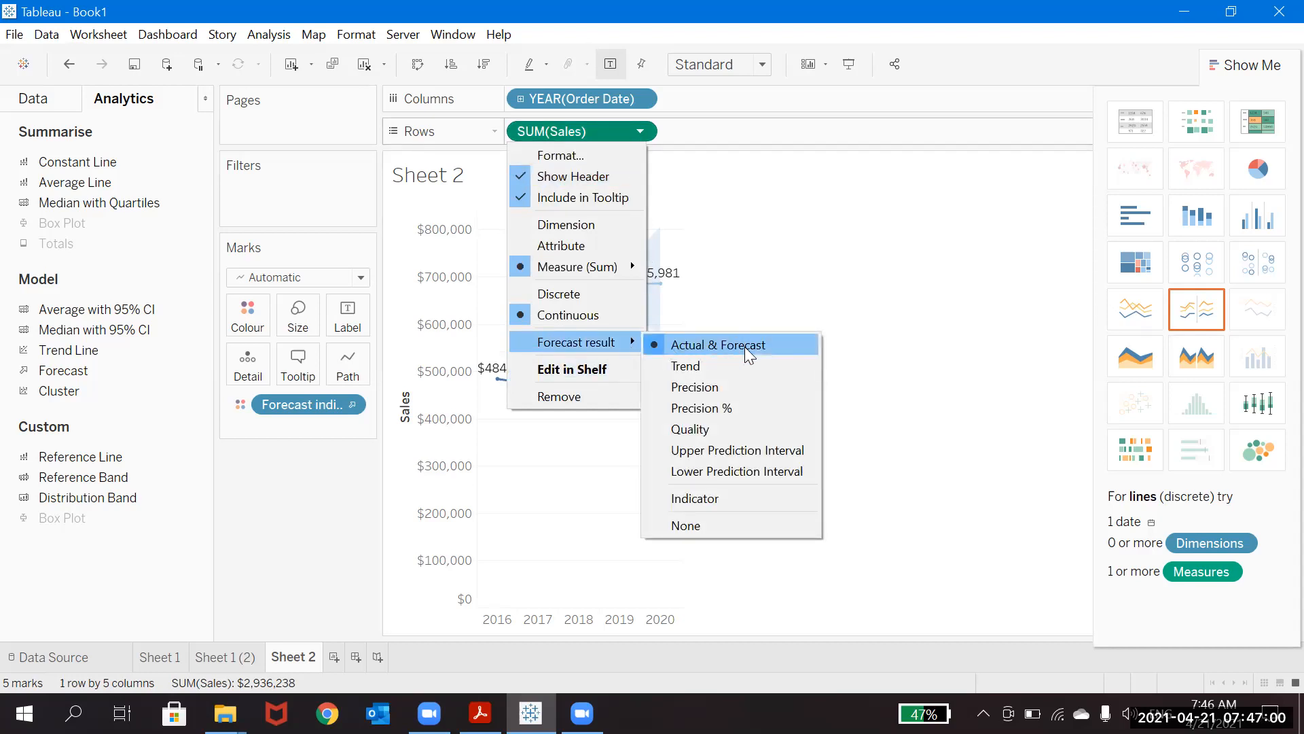
{"action": "left_click", "coordinate": [726, 365]}
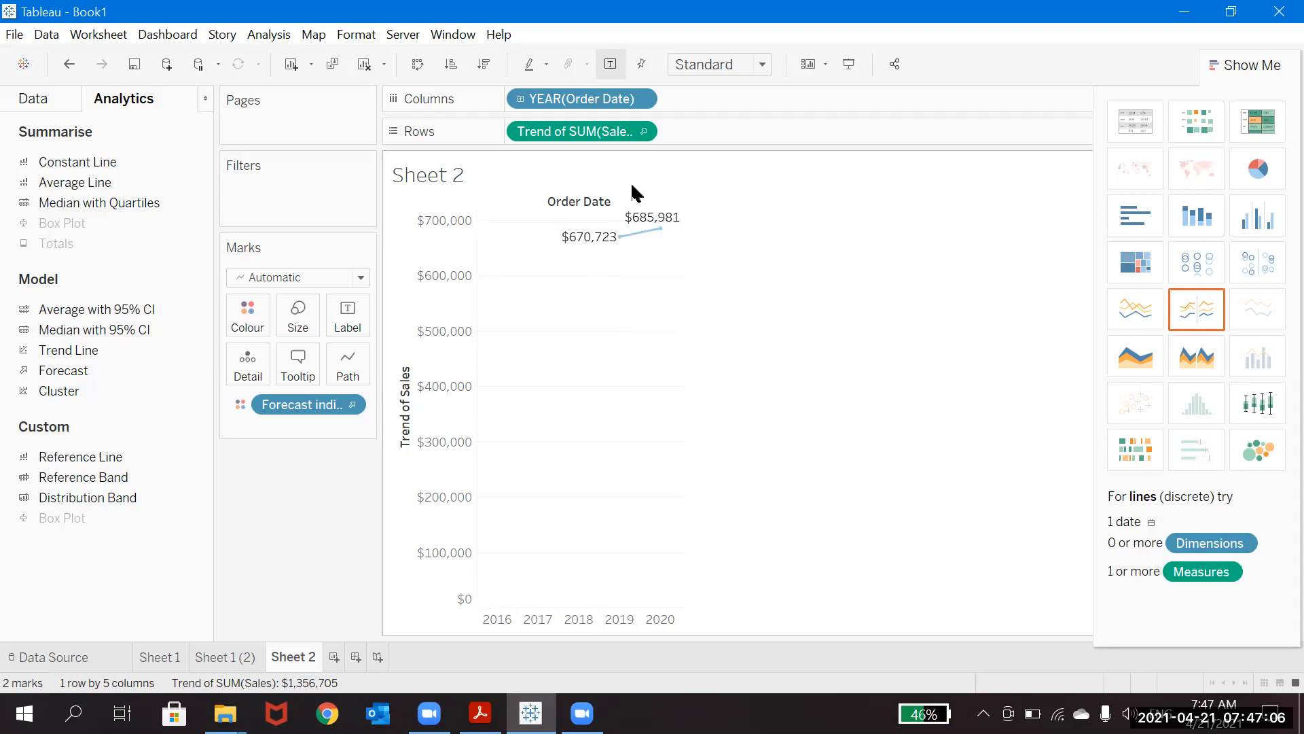
{"action": "left_click", "coordinate": [640, 133]}
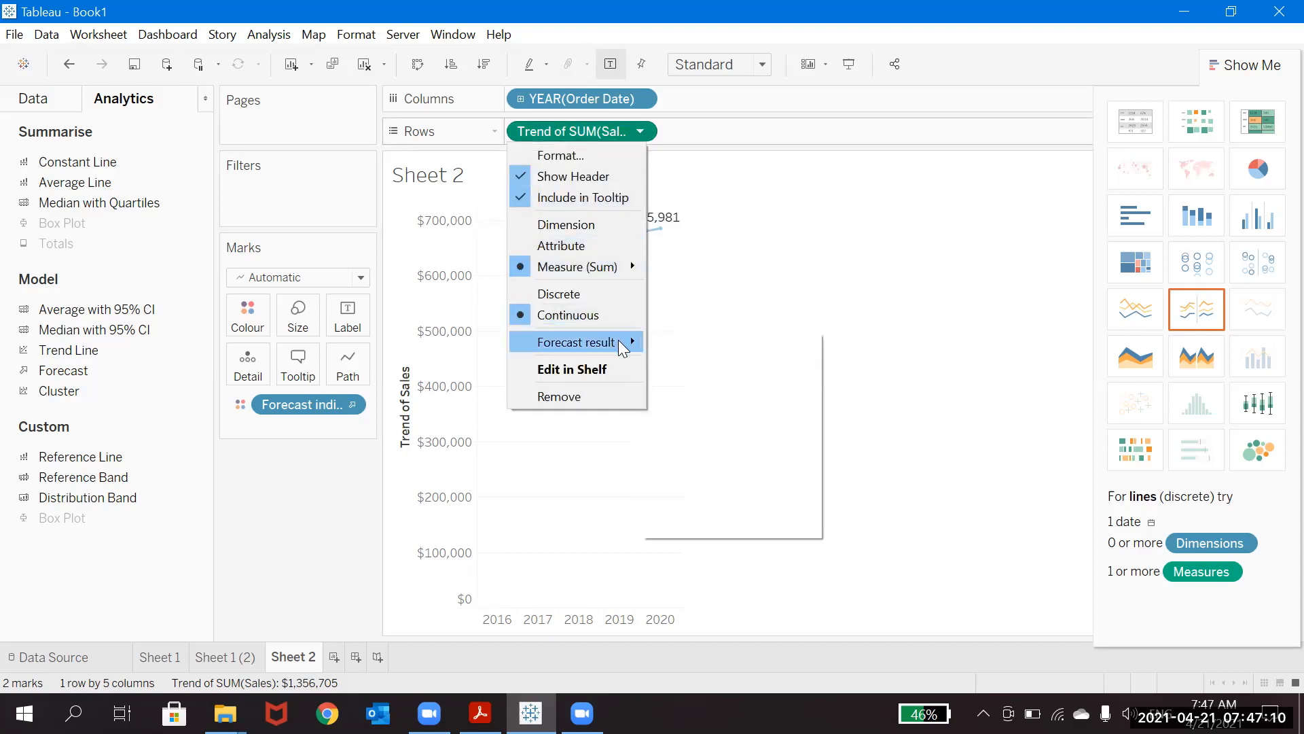
{"action": "mouse_move", "coordinate": [620, 342]}
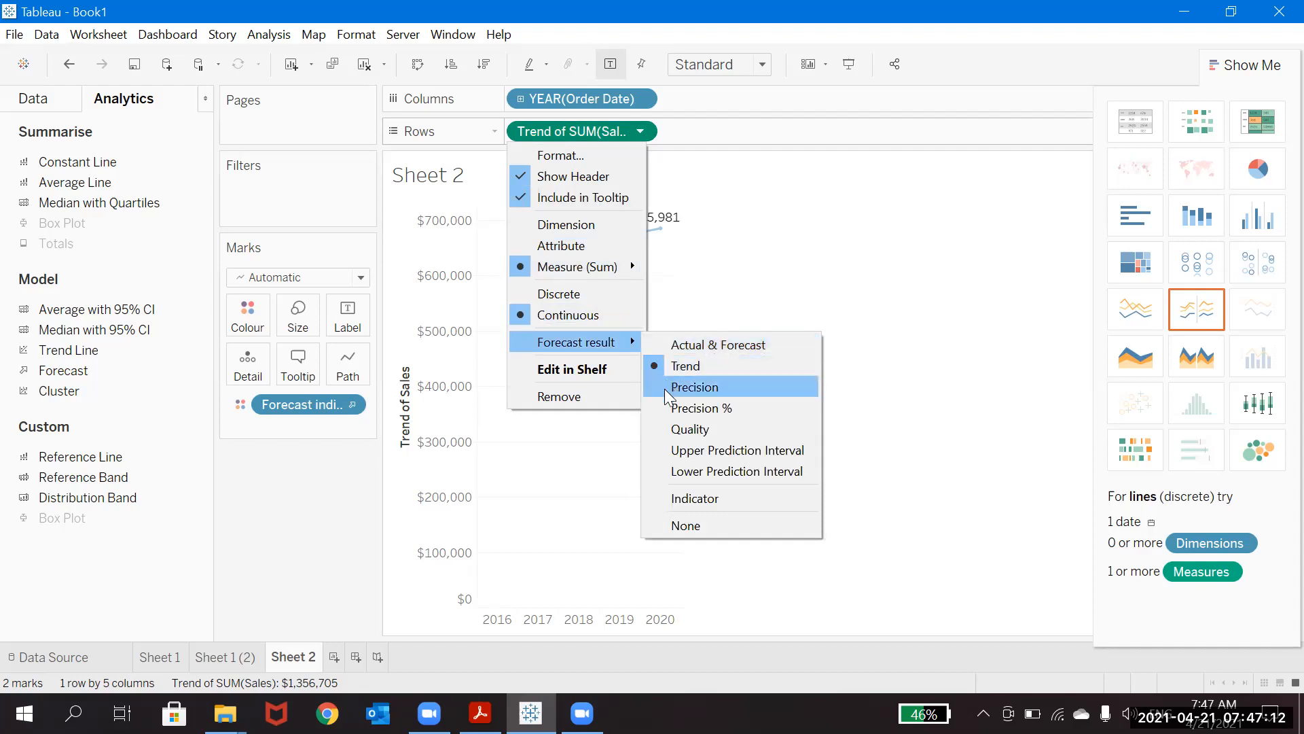
{"action": "left_click", "coordinate": [682, 392]}
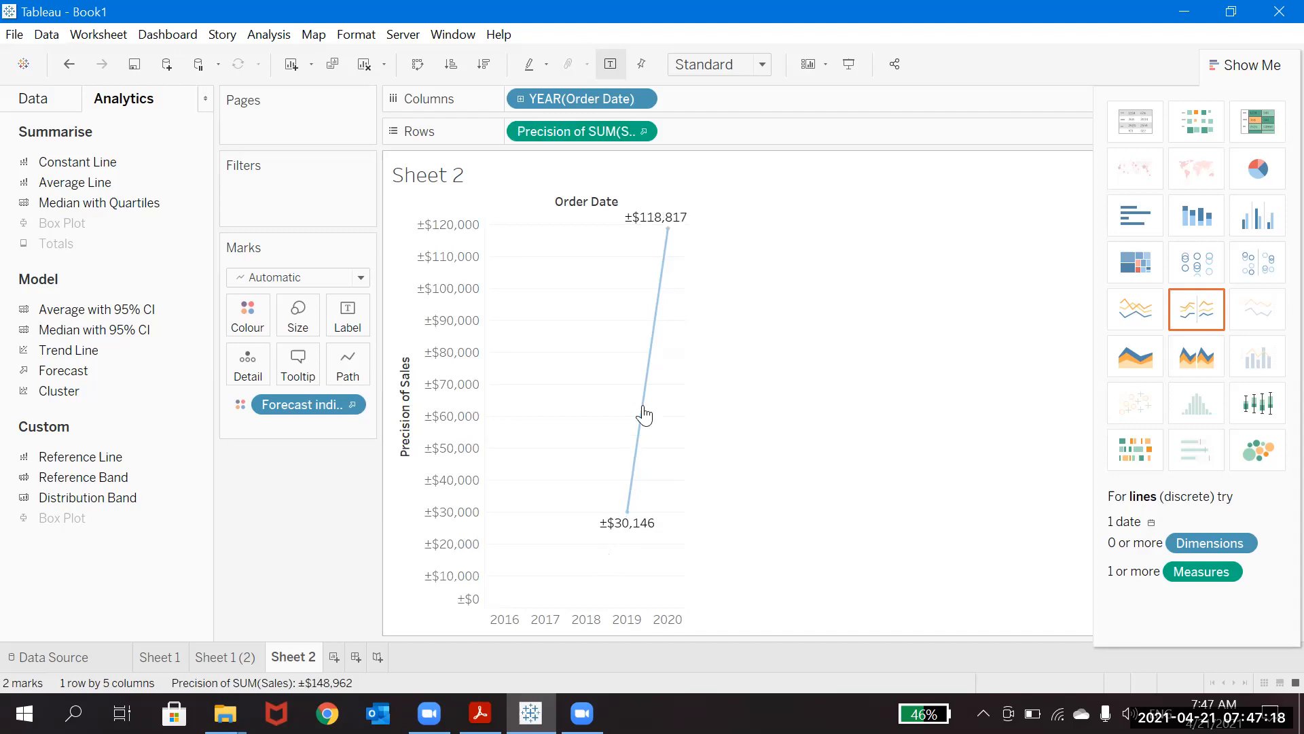
Change the Sales measure's forecast result to Precision %, and then to Quality.
{"action": "mouse_move", "coordinate": [637, 229]}
{"action": "left_click", "coordinate": [640, 132]}
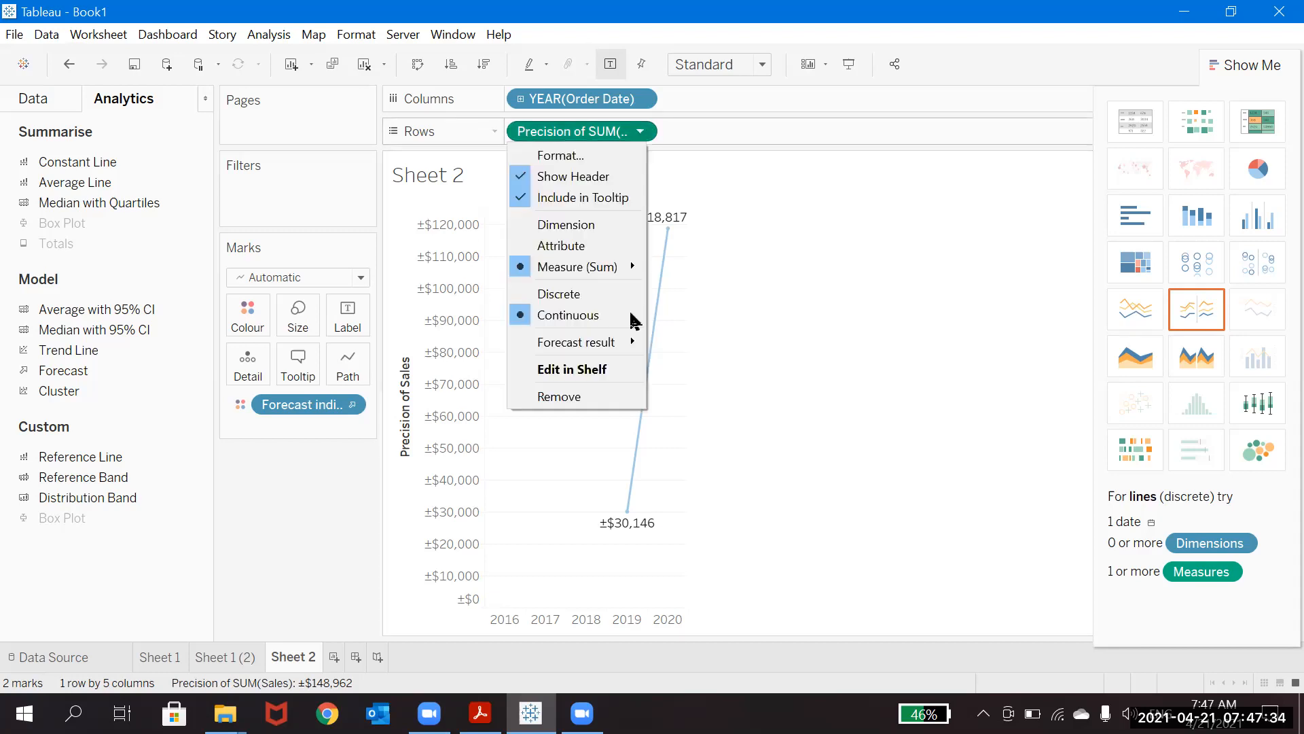
{"action": "mouse_move", "coordinate": [632, 345]}
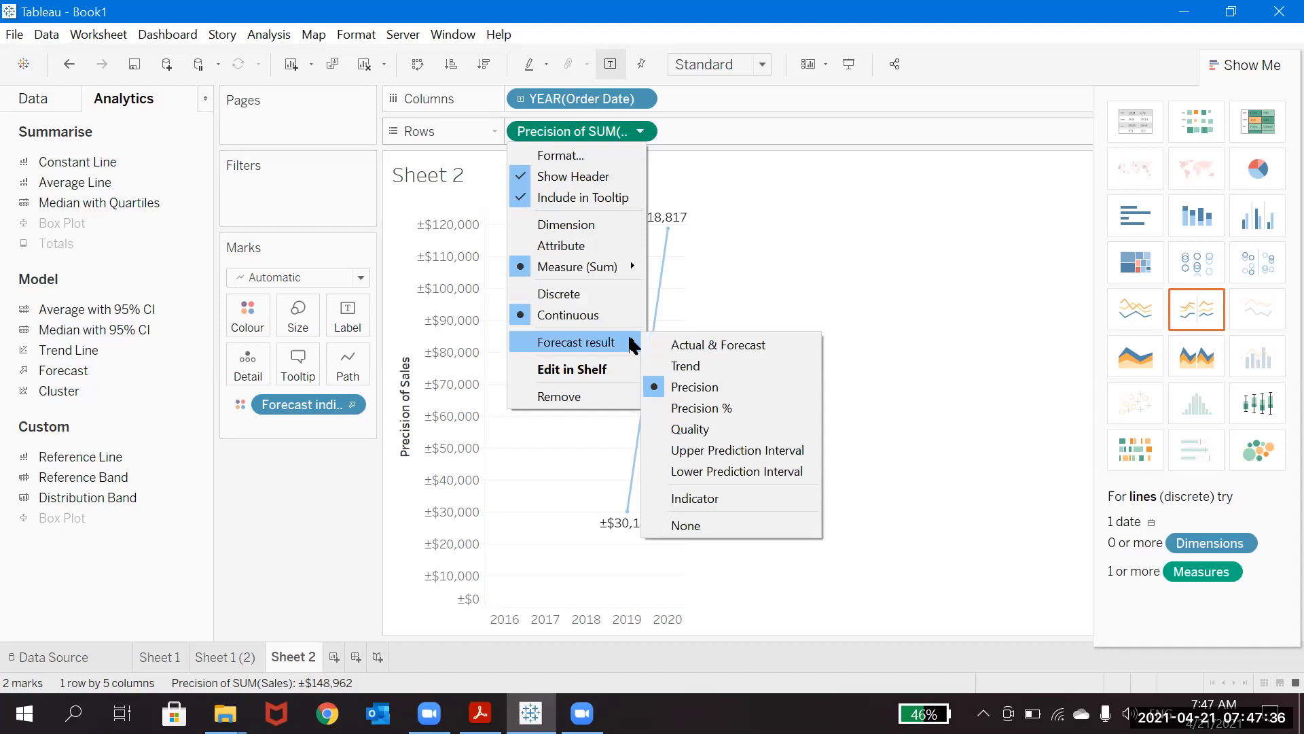
{"action": "left_click", "coordinate": [766, 420]}
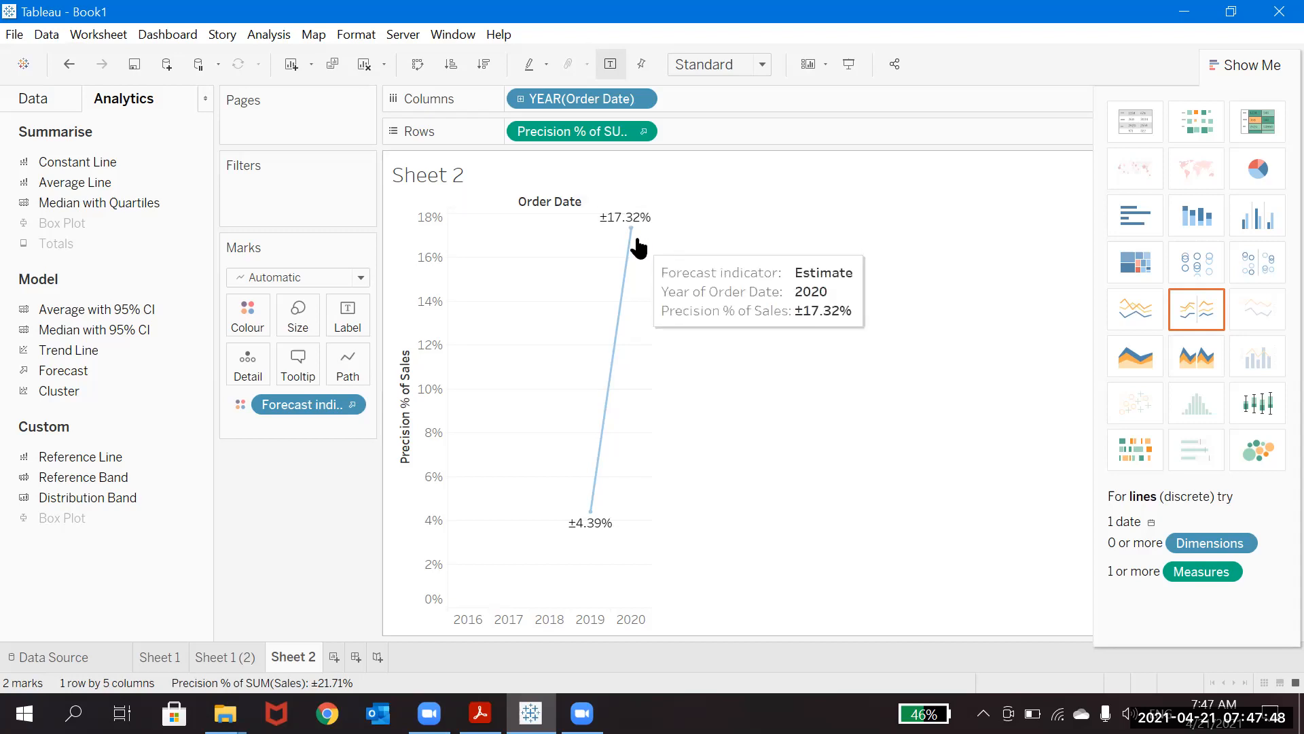
{"action": "left_click", "coordinate": [640, 132]}
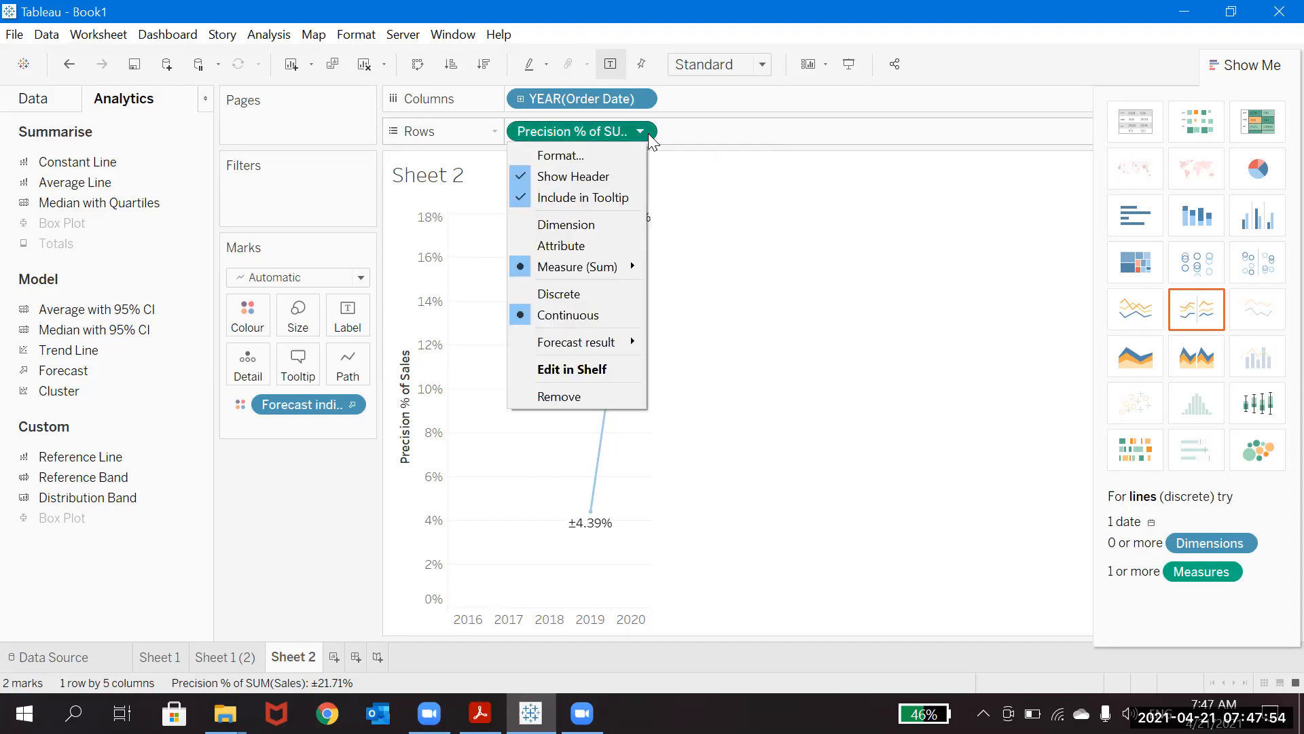
{"action": "mouse_move", "coordinate": [631, 336]}
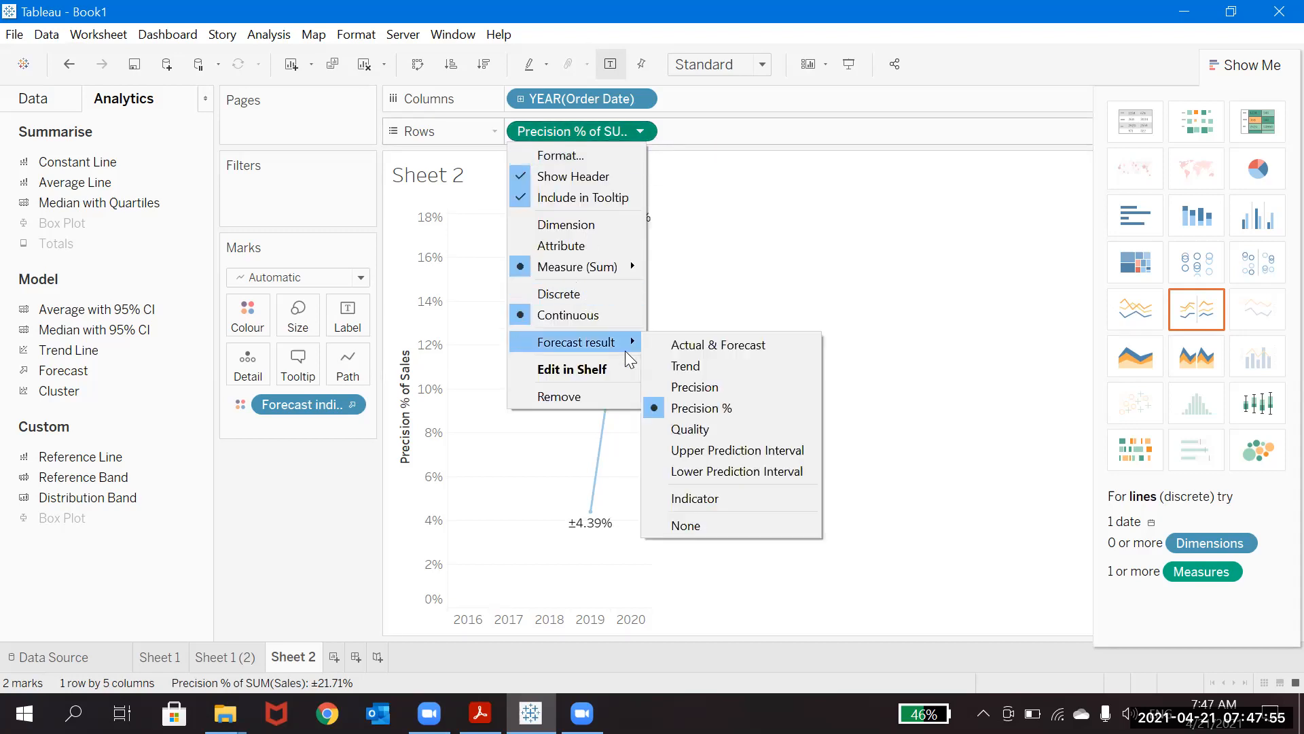
{"action": "left_click", "coordinate": [762, 429]}
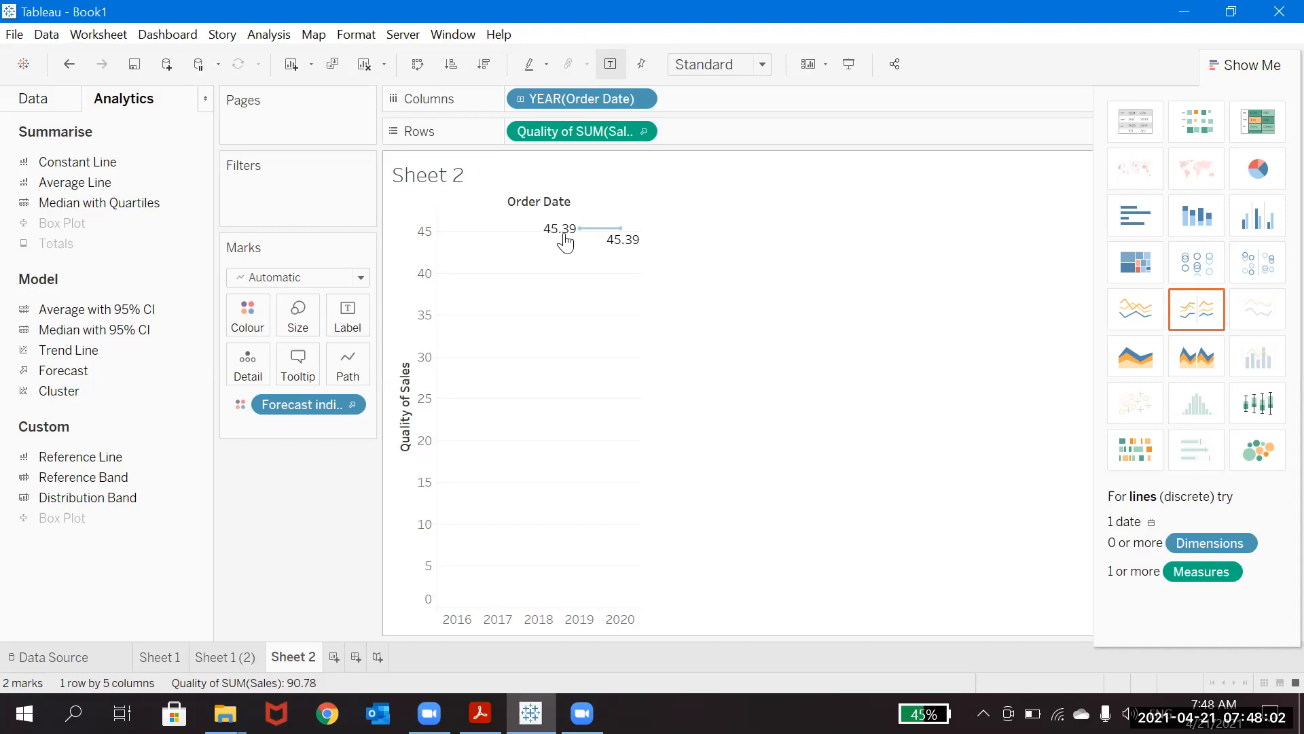
Display the Upper Prediction Interval as the Sales forecast result, followed by the Lower Prediction Interval.
{"action": "mouse_move", "coordinate": [580, 238]}
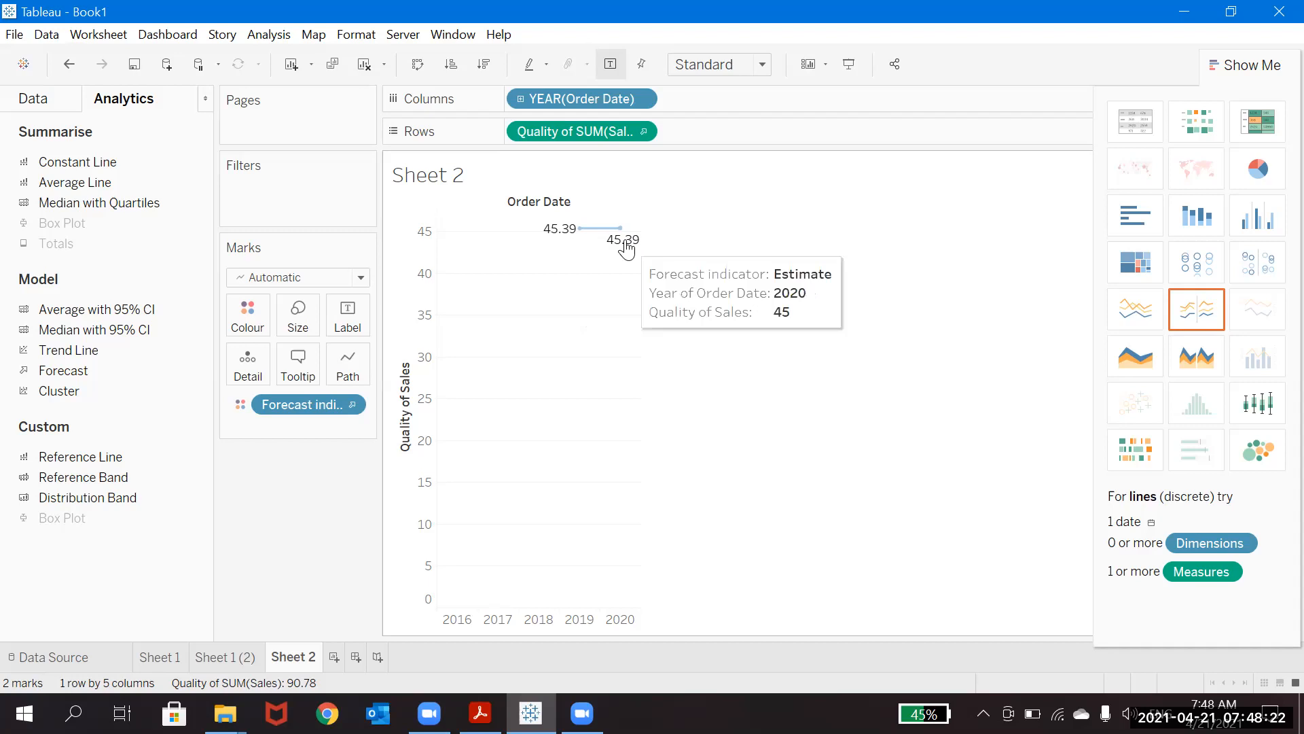
{"action": "left_click", "coordinate": [642, 133]}
{"action": "mouse_move", "coordinate": [618, 344]}
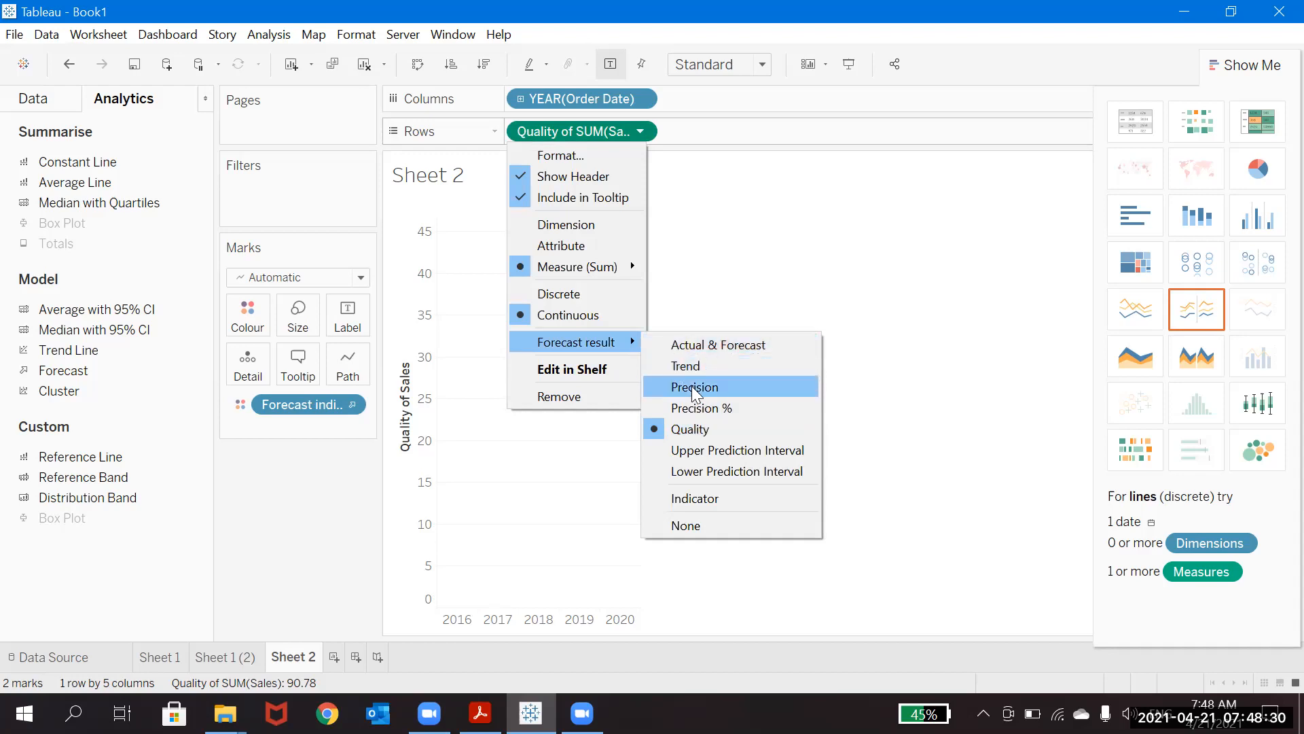
{"action": "left_click", "coordinate": [780, 450]}
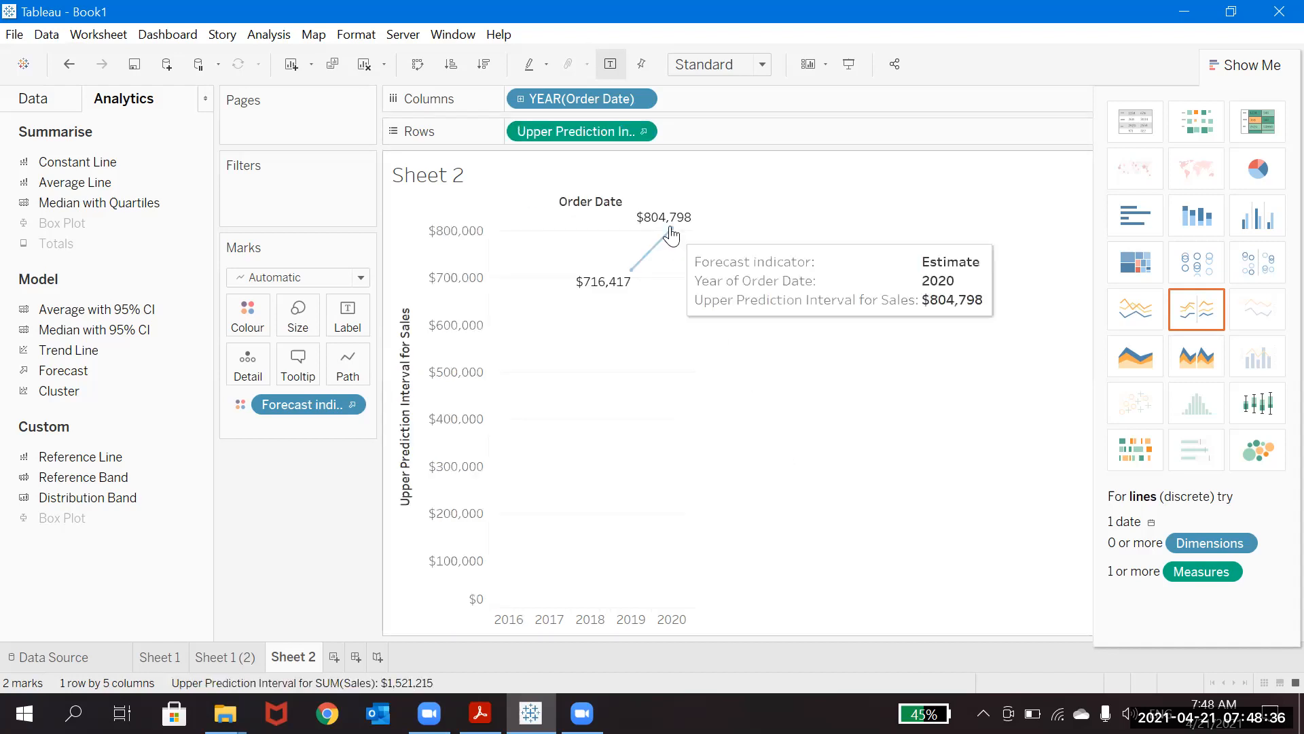
{"action": "left_click", "coordinate": [645, 128]}
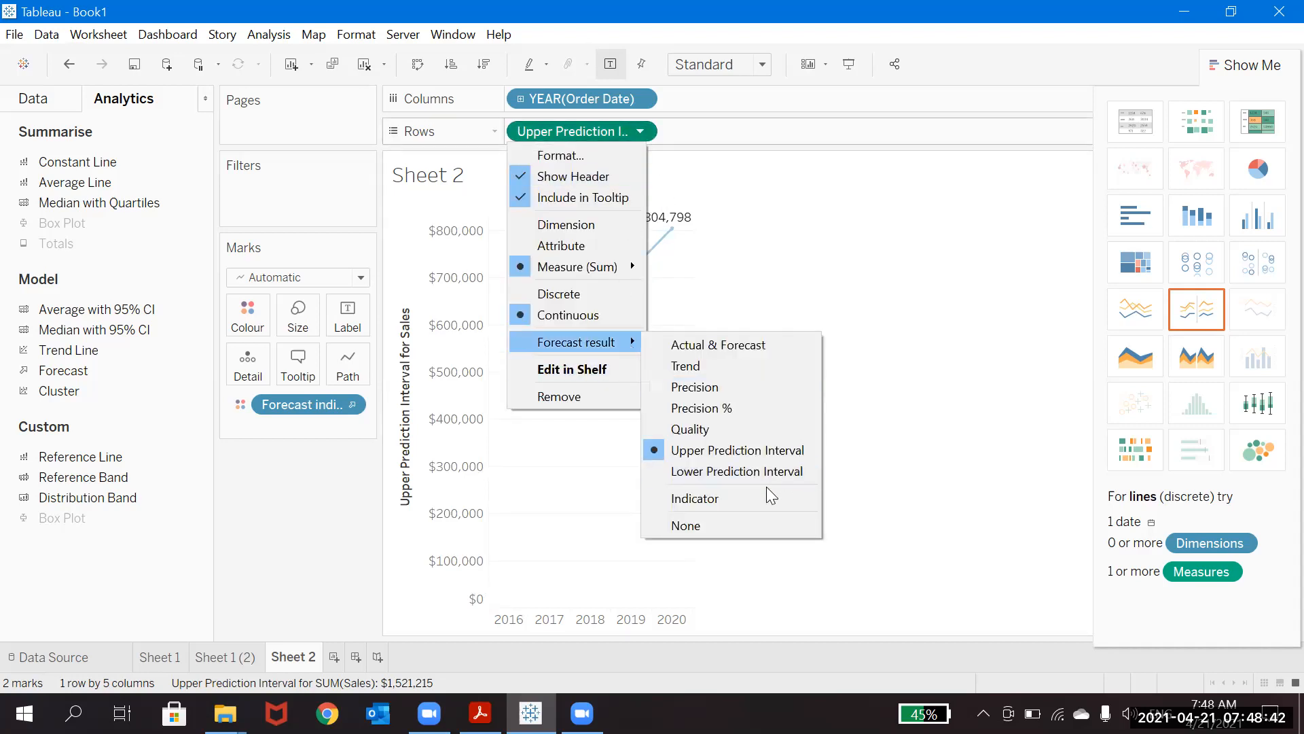
{"action": "left_click", "coordinate": [783, 477]}
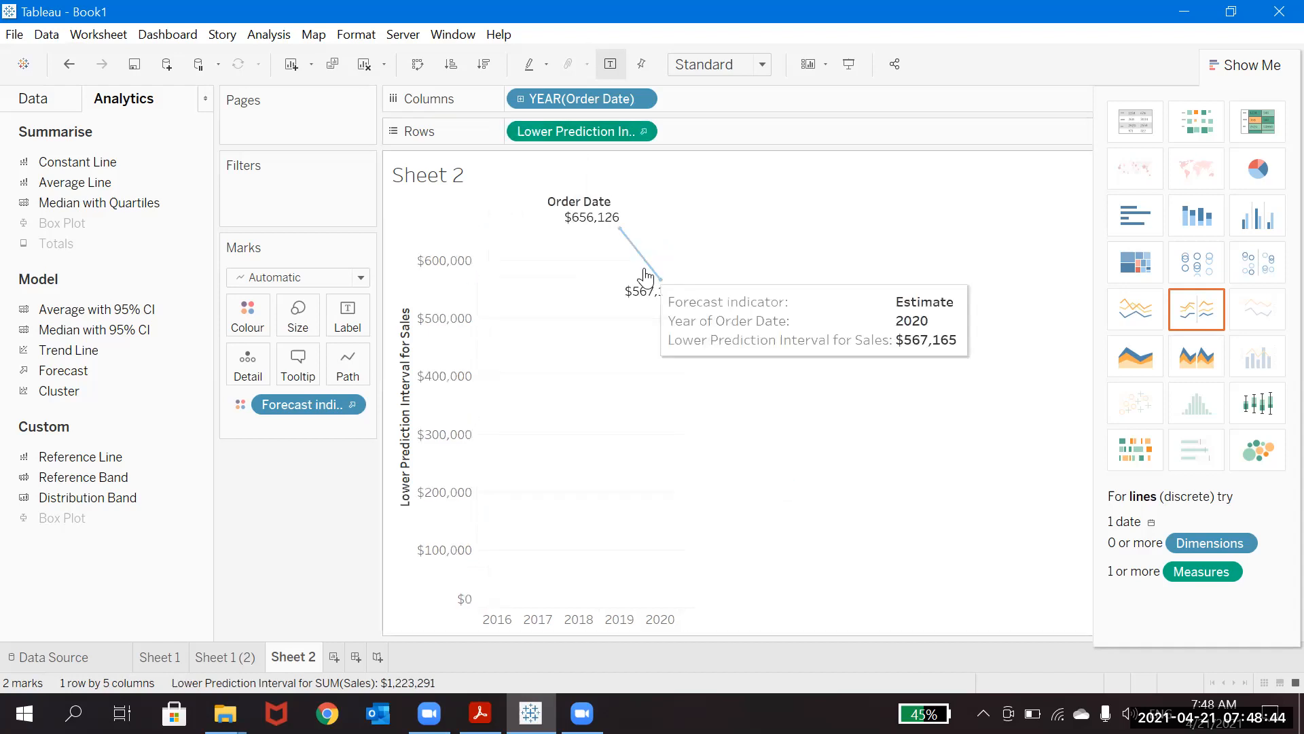
Try Indicator as the forecast result of the Sales measure, and undo that change.
{"action": "left_click", "coordinate": [641, 133]}
{"action": "mouse_move", "coordinate": [630, 343]}
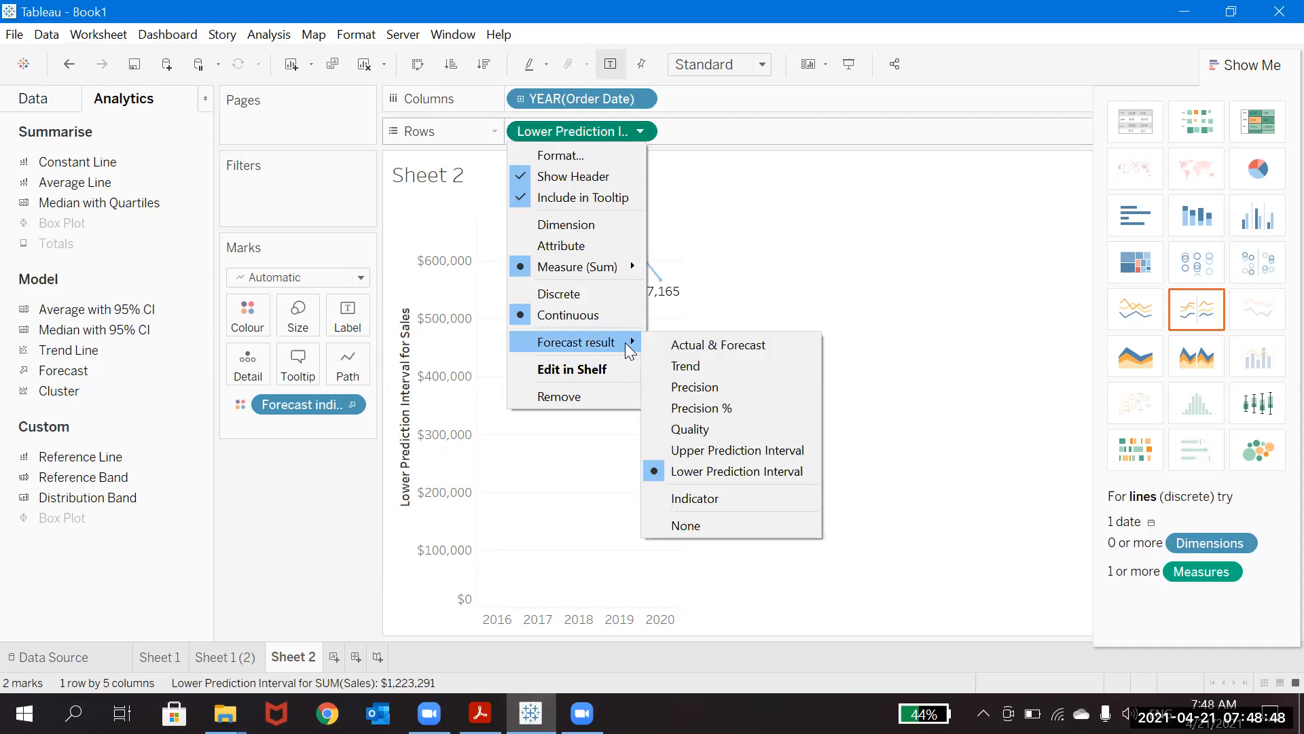
{"action": "left_click", "coordinate": [745, 498]}
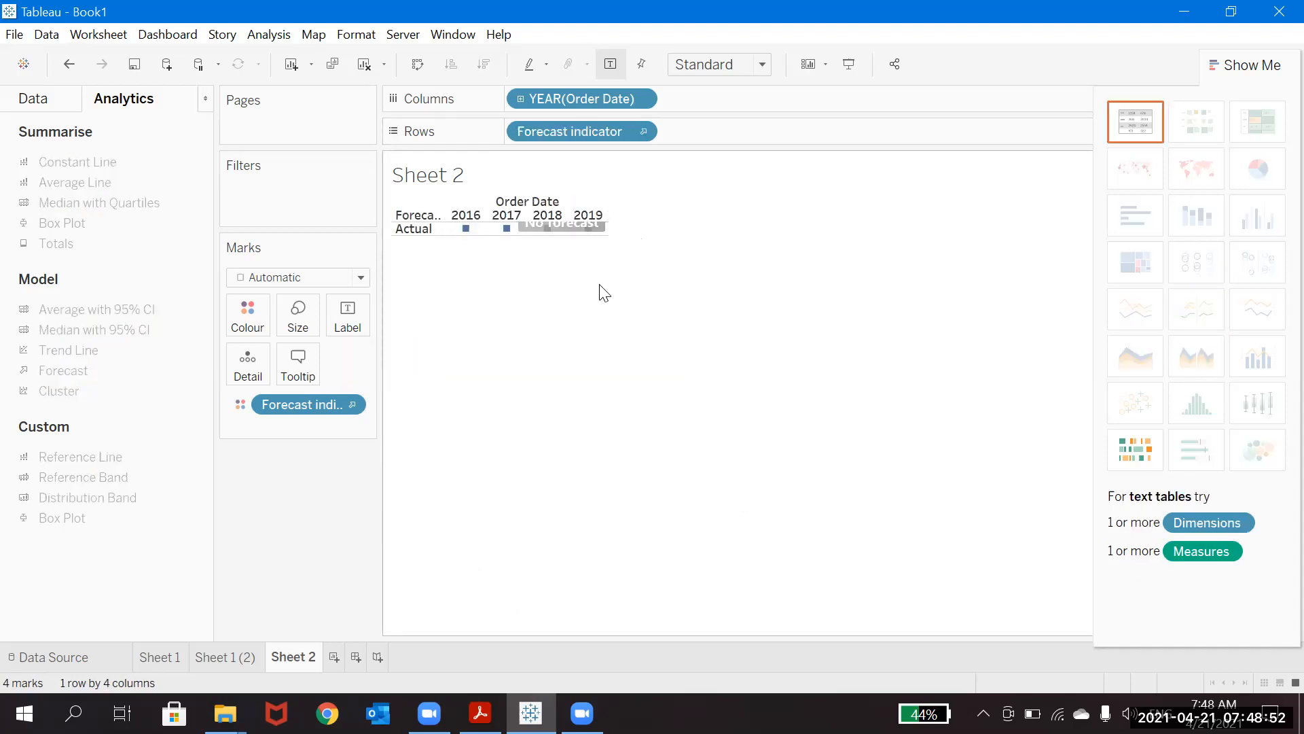
{"action": "left_click", "coordinate": [70, 63]}
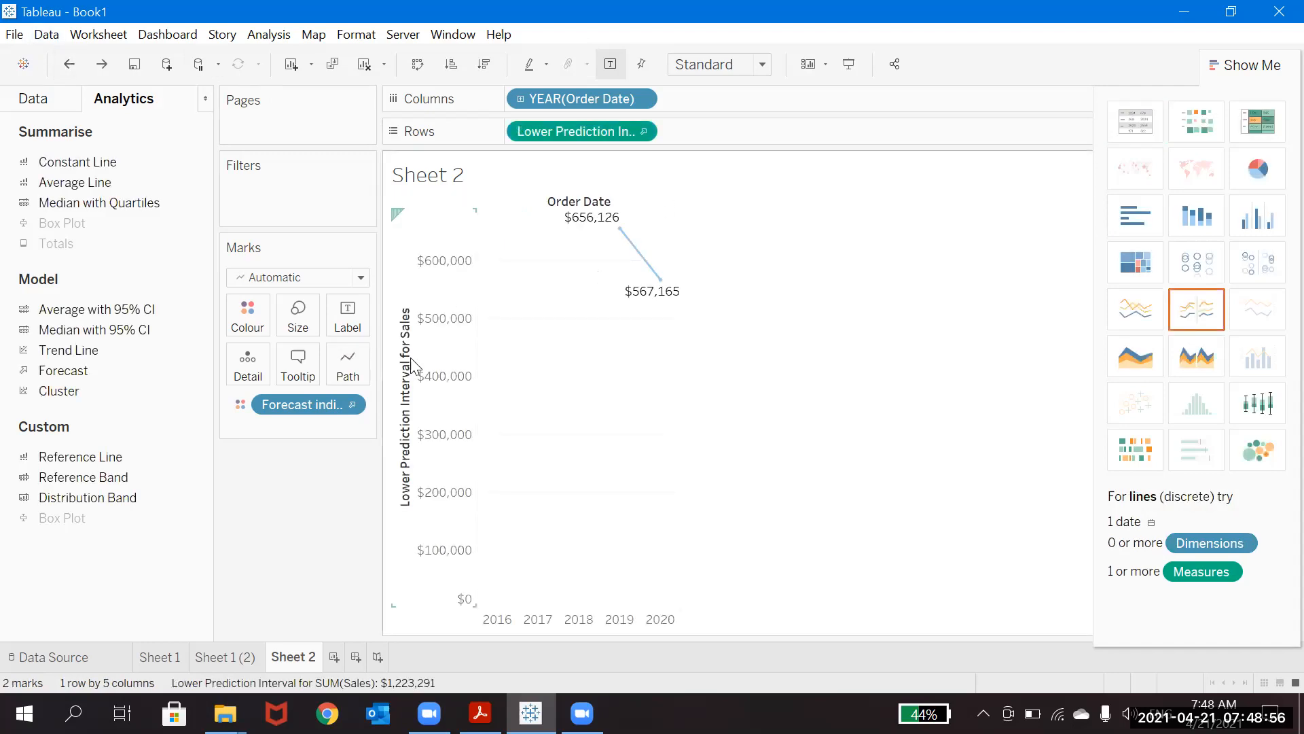
Set the Sales measure's forecast result back to Actual & Forecast.
{"action": "left_click", "coordinate": [351, 406]}
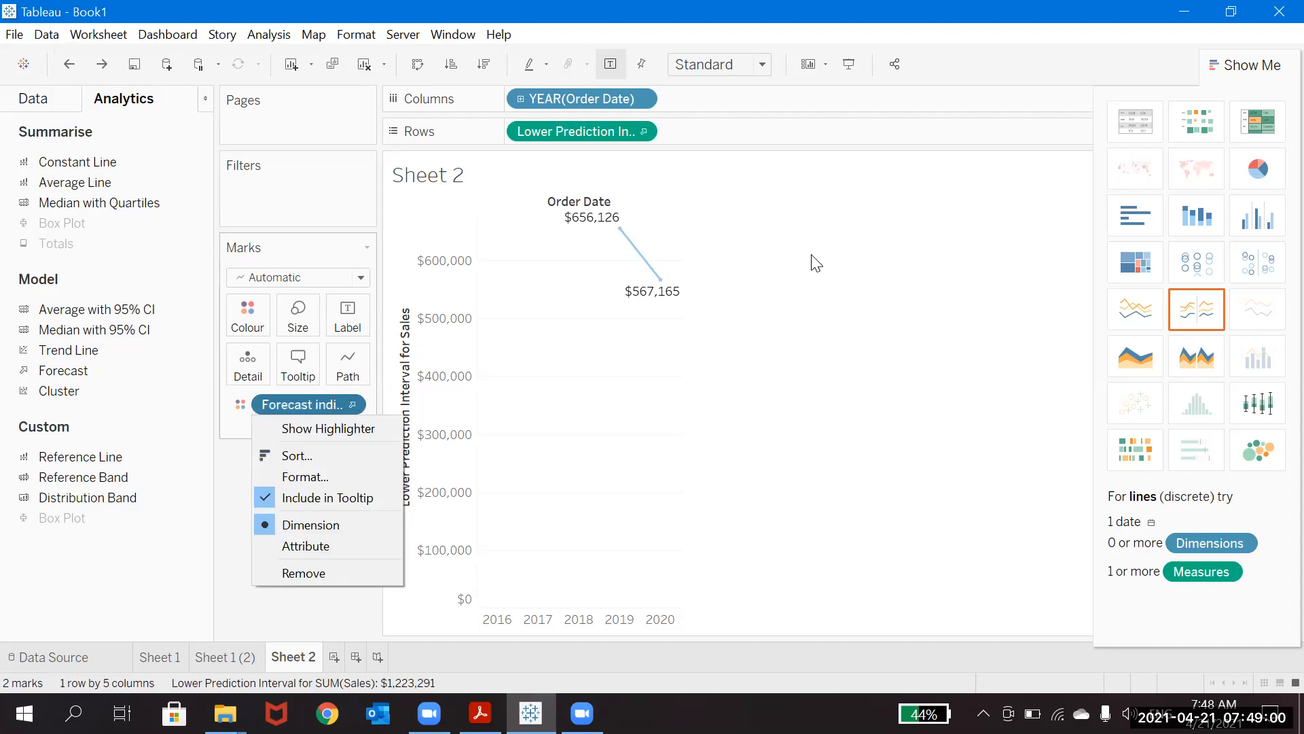
{"action": "left_click", "coordinate": [643, 131]}
{"action": "left_click", "coordinate": [642, 132]}
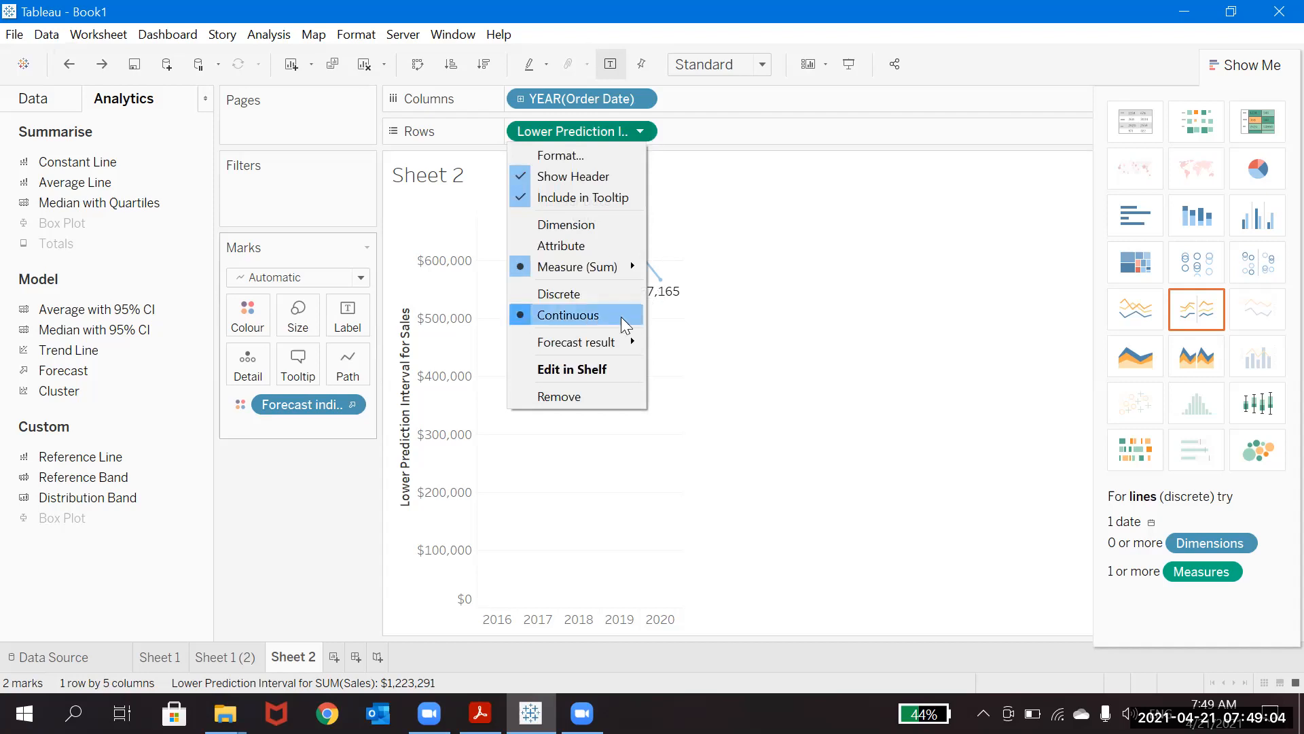
{"action": "mouse_move", "coordinate": [594, 345]}
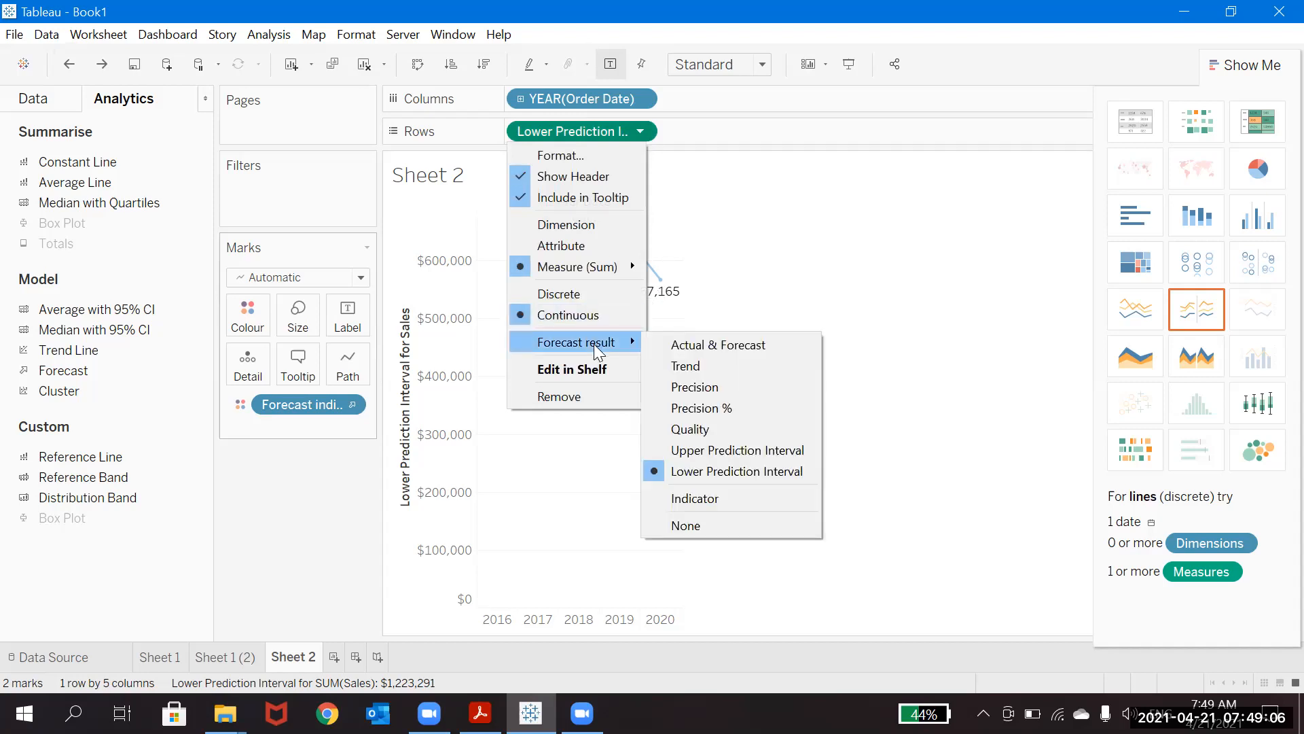
{"action": "left_click", "coordinate": [679, 345]}
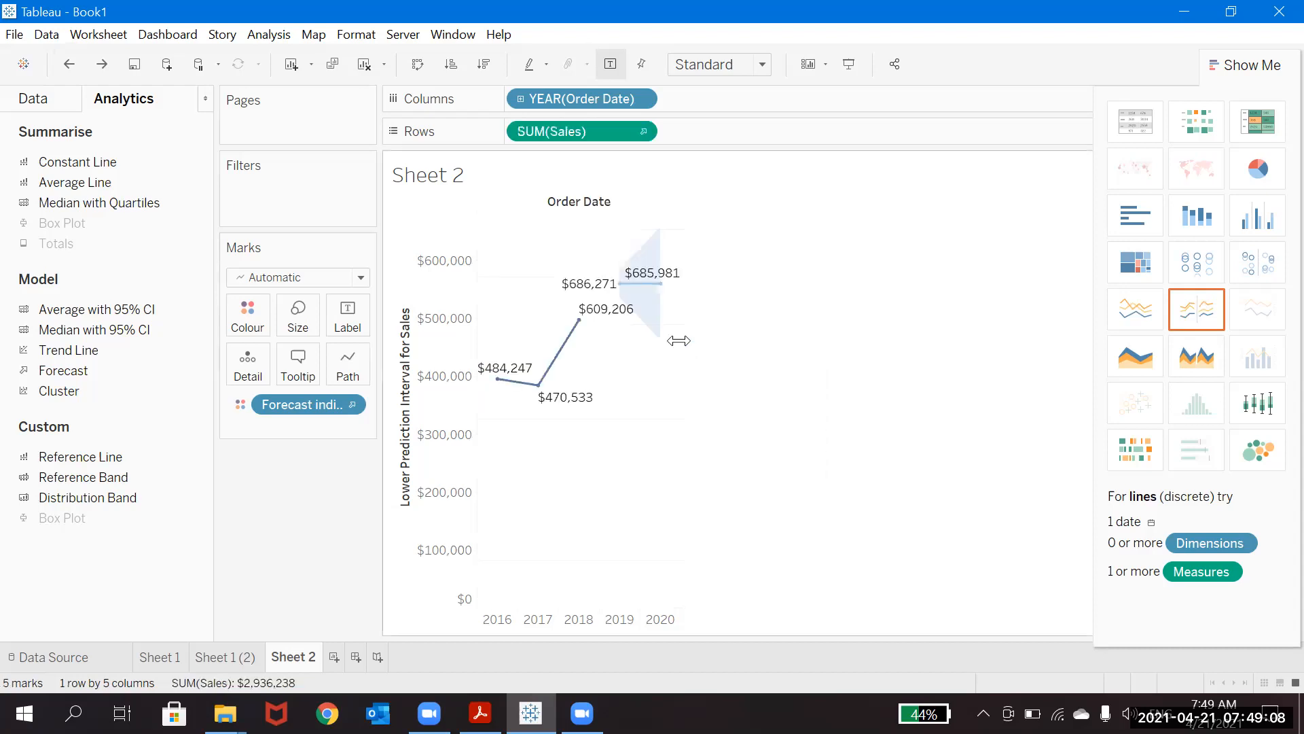
Open the description of the sales forecast and examine its summary and its model details.
{"action": "right_click", "coordinate": [649, 292]}
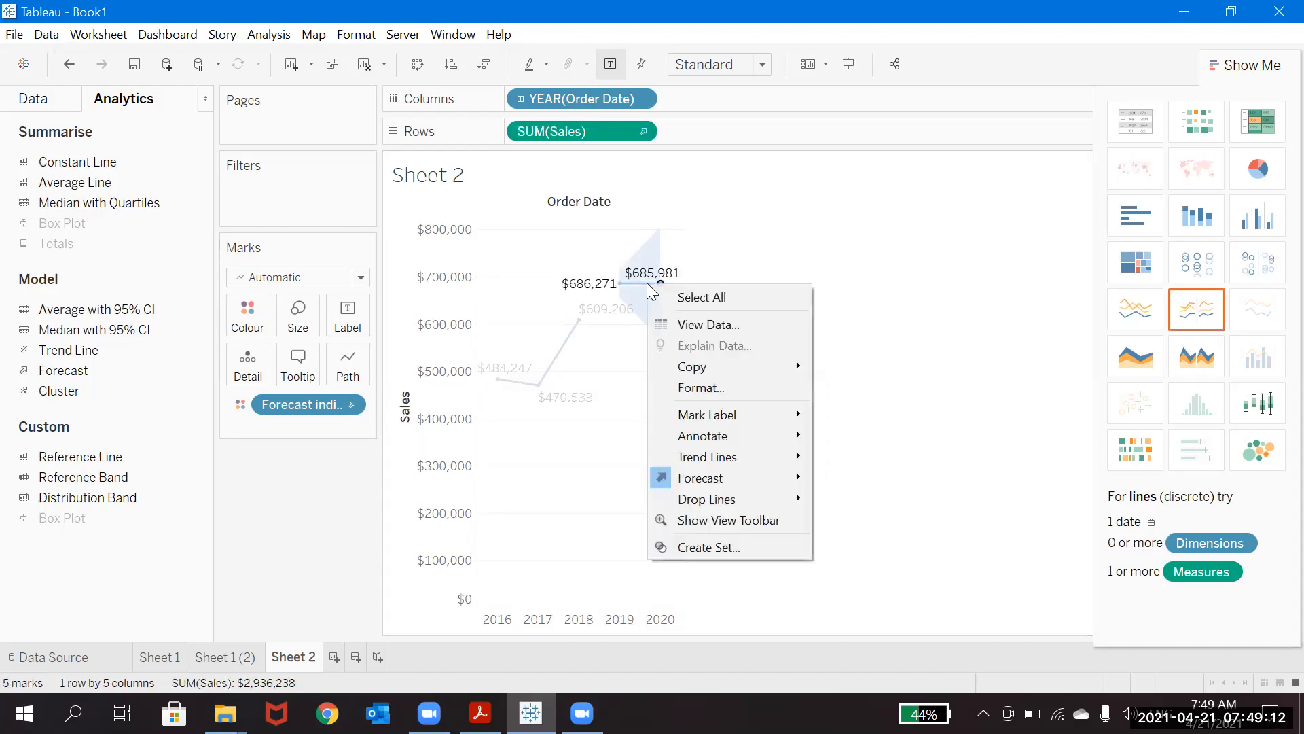
{"action": "mouse_move", "coordinate": [750, 483]}
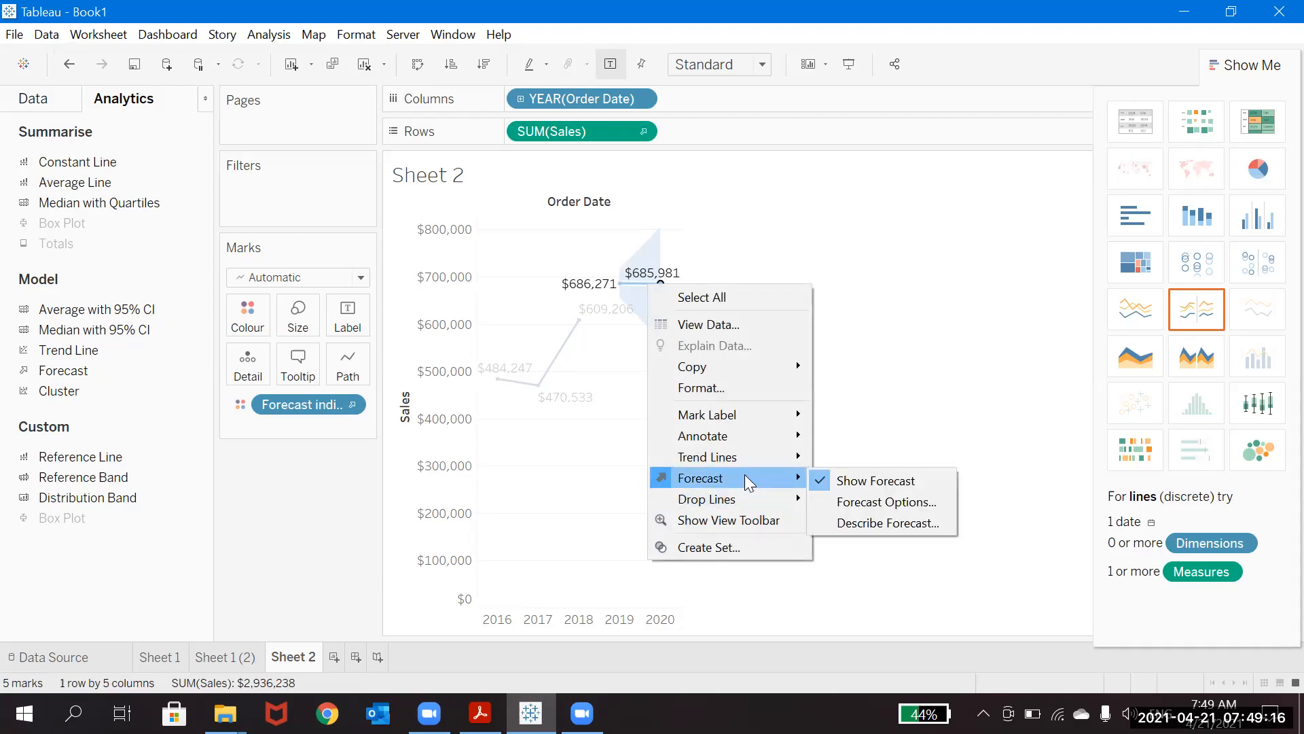
{"action": "left_click", "coordinate": [900, 520]}
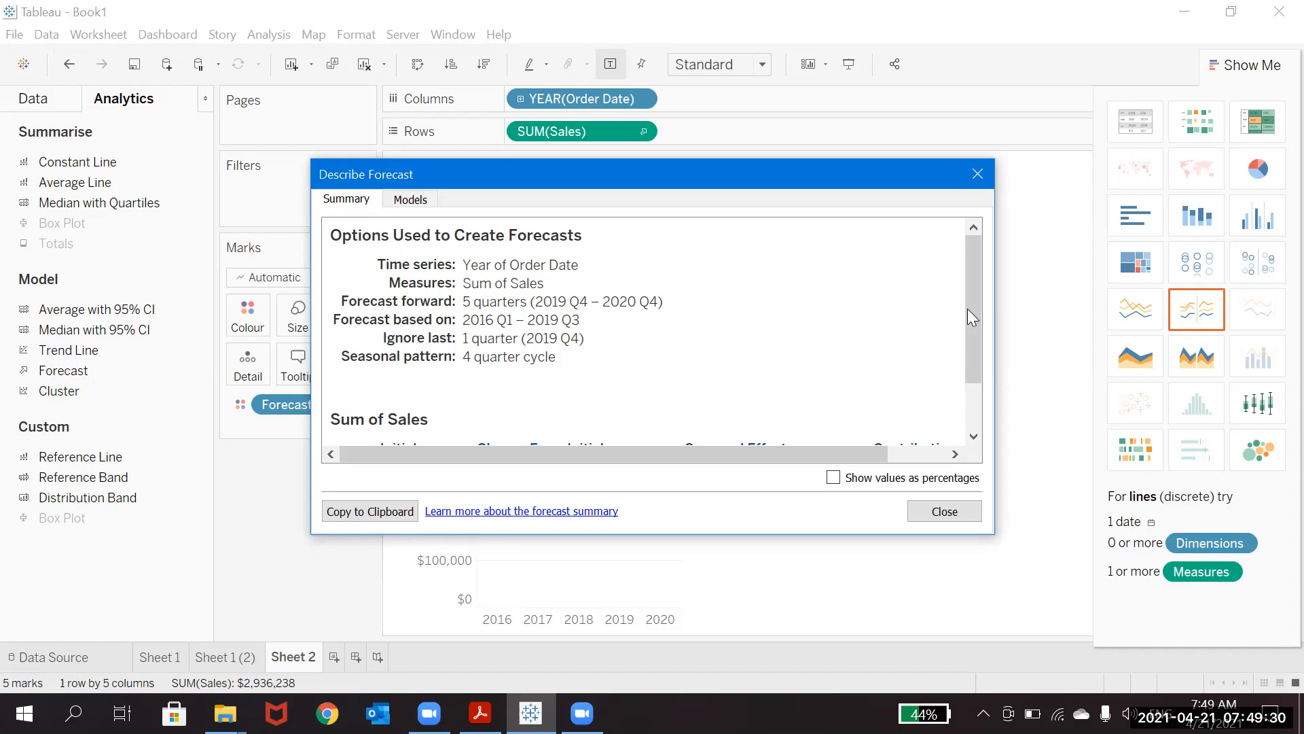
{"action": "left_click_drag", "start_coordinate": [971, 313], "coordinate": [975, 373]}
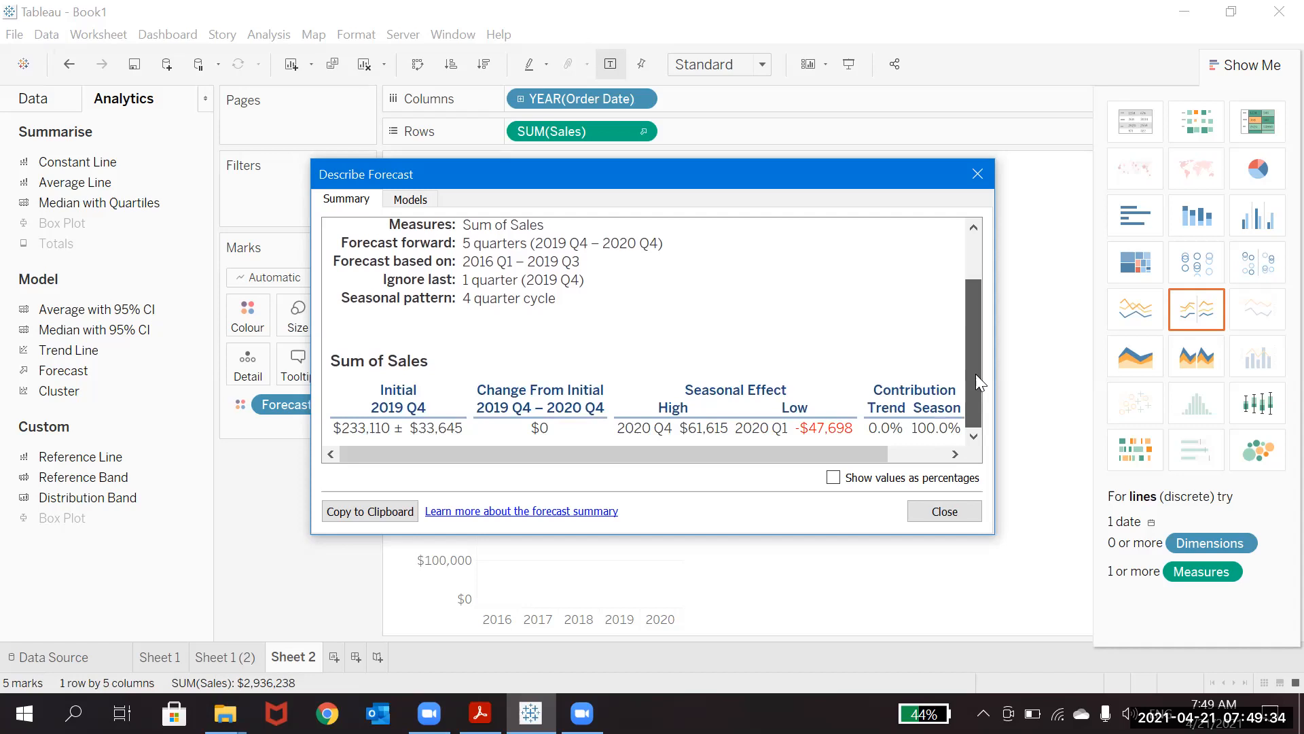
{"action": "left_click_drag", "start_coordinate": [976, 374], "coordinate": [988, 253]}
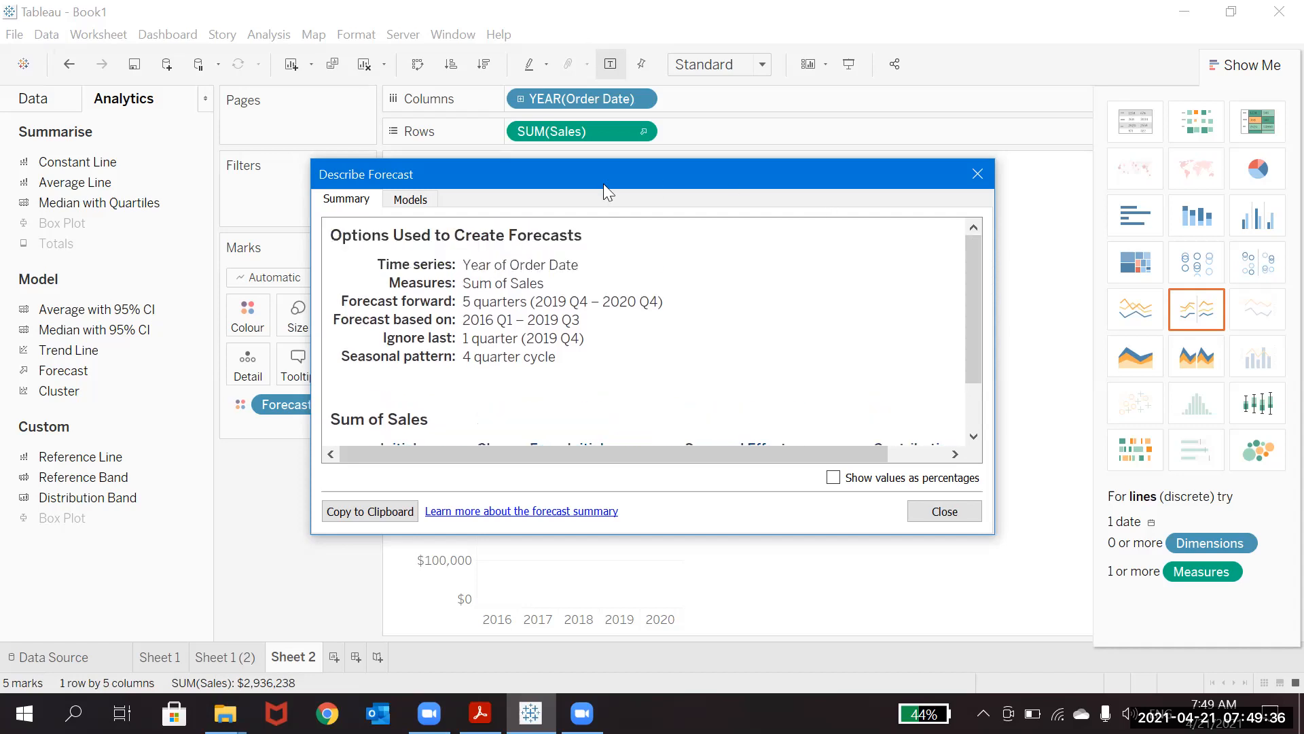
{"action": "left_click", "coordinate": [411, 203]}
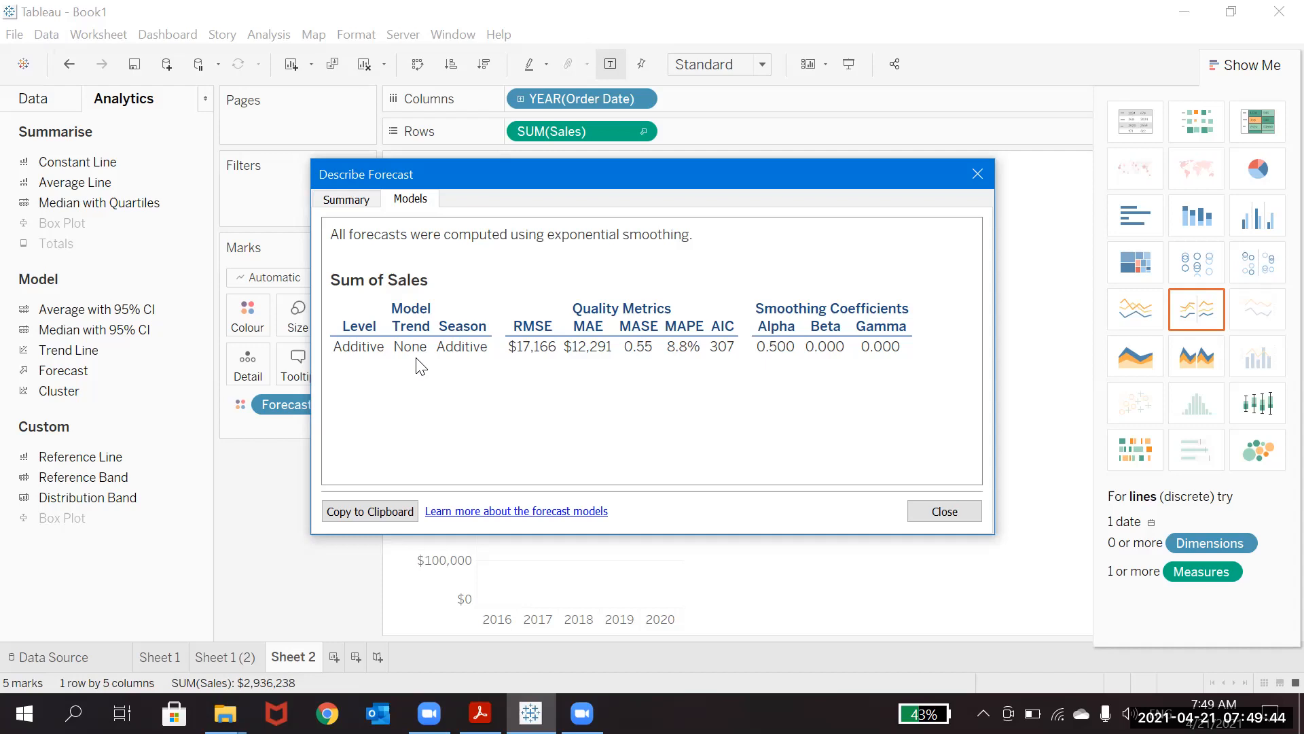
Examine the summary of the sales forecast description down to its Sum of Sales table, and close the description.
{"action": "left_click", "coordinate": [337, 203]}
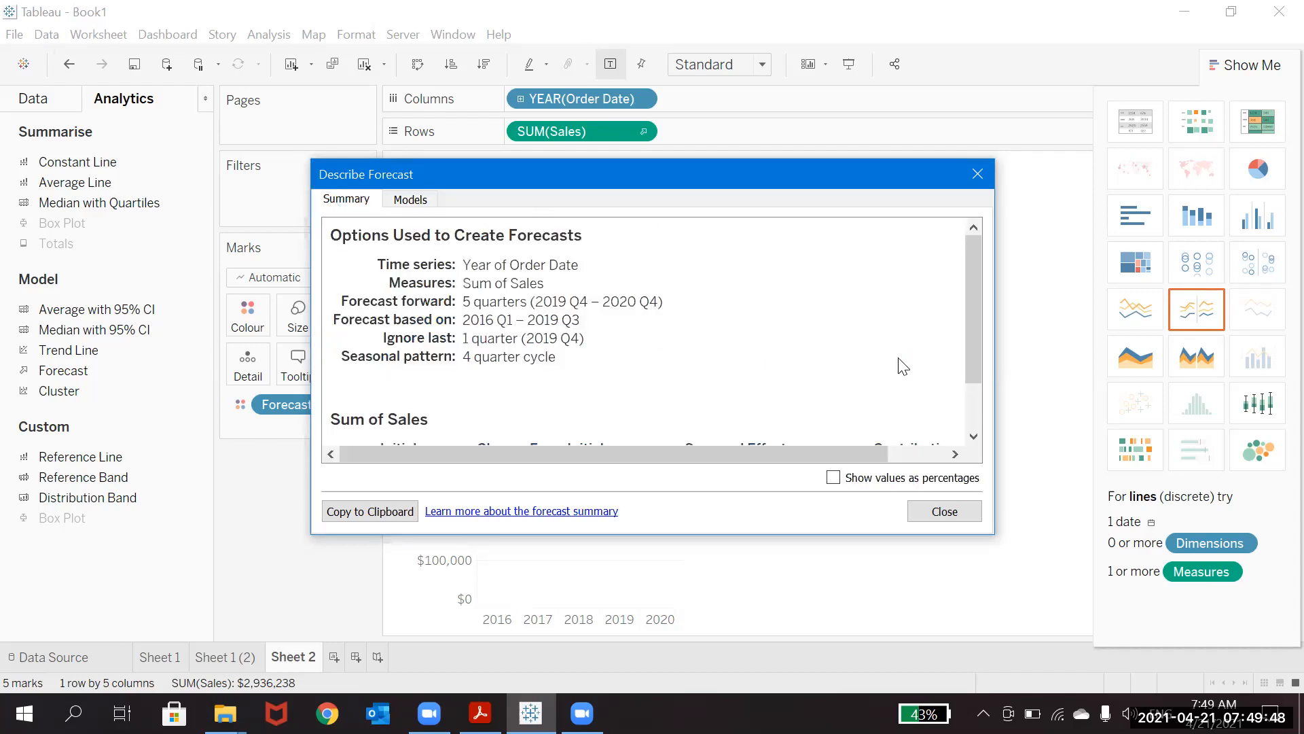
{"action": "left_click", "coordinate": [975, 430]}
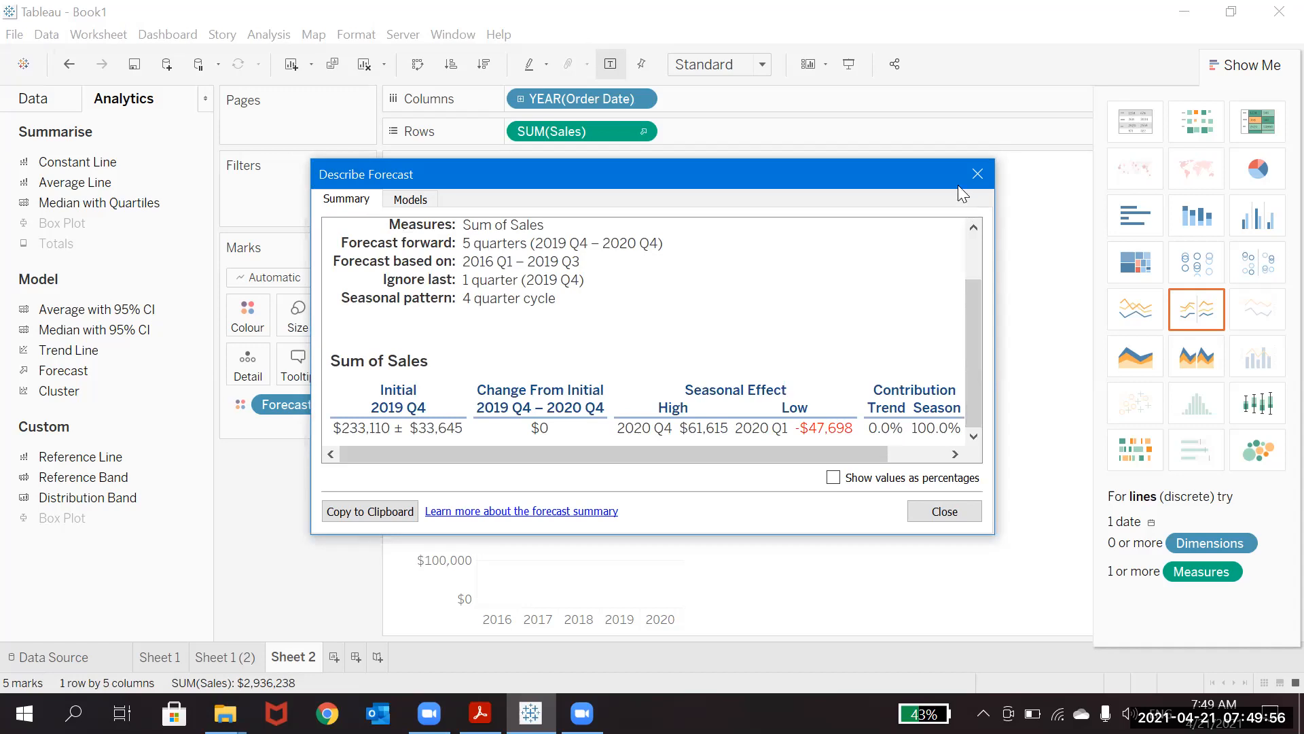
{"action": "left_click", "coordinate": [976, 176]}
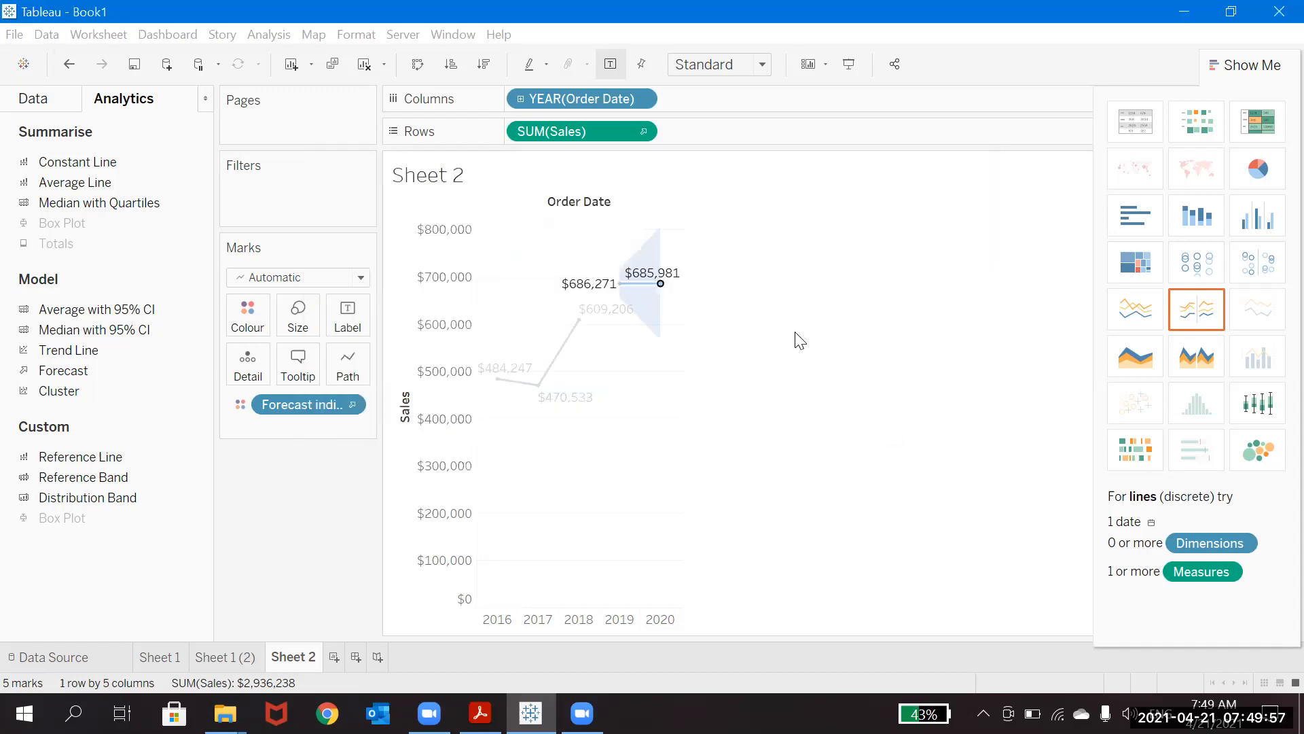
Open the forecast options from the 2020 estimate mark on the sales line.
{"action": "left_click", "coordinate": [661, 283]}
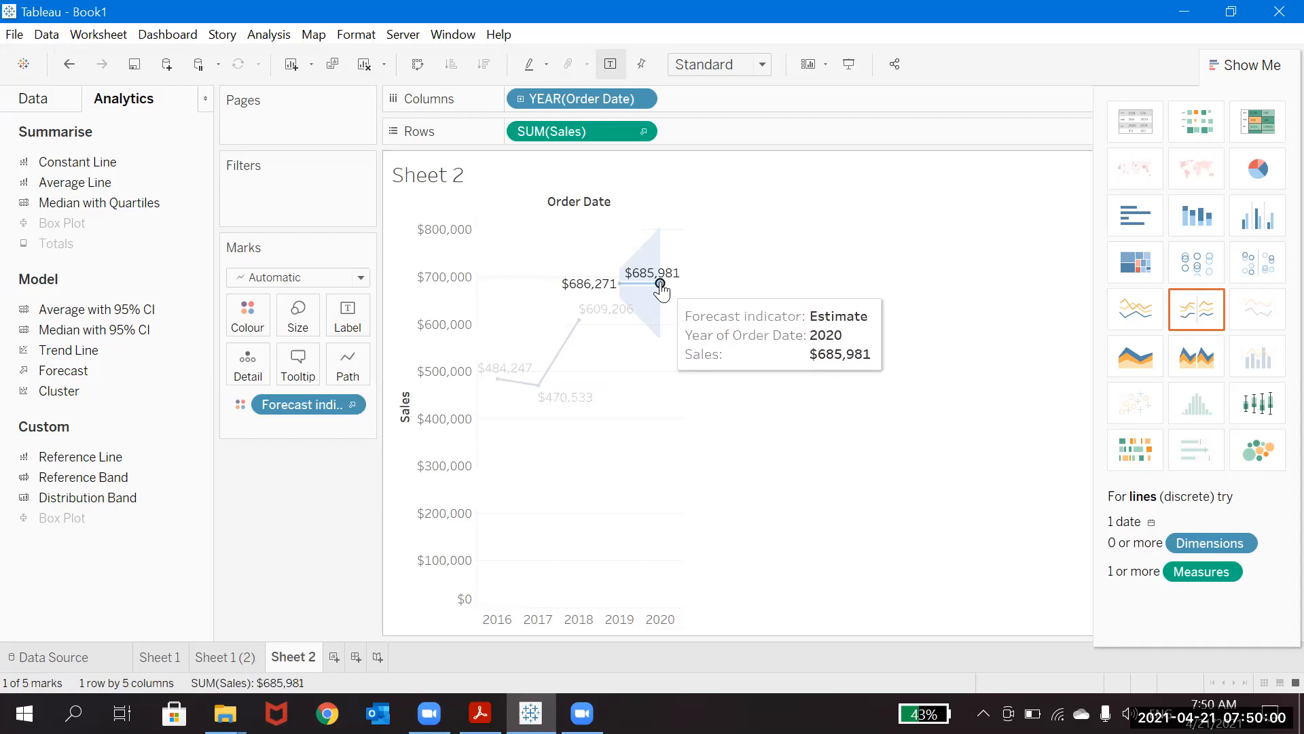
{"action": "right_click", "coordinate": [661, 284]}
{"action": "mouse_move", "coordinate": [781, 483]}
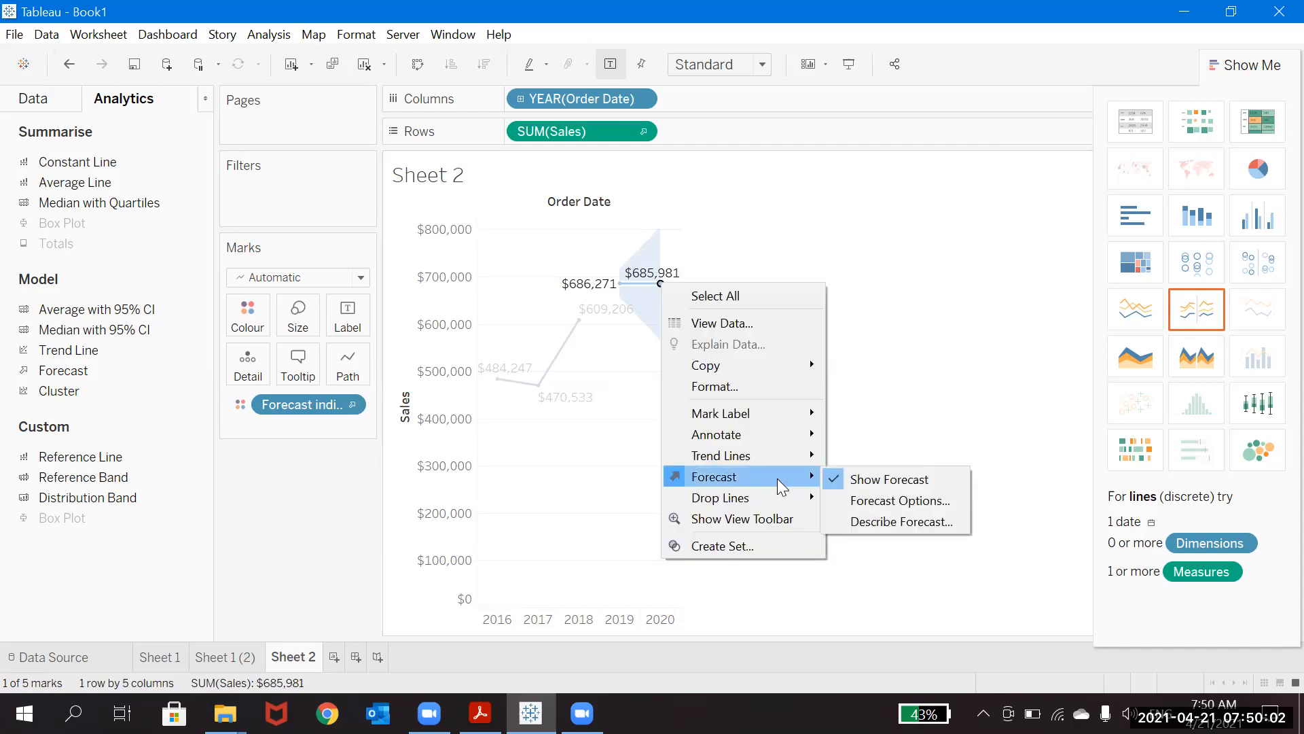
{"action": "left_click", "coordinate": [899, 509]}
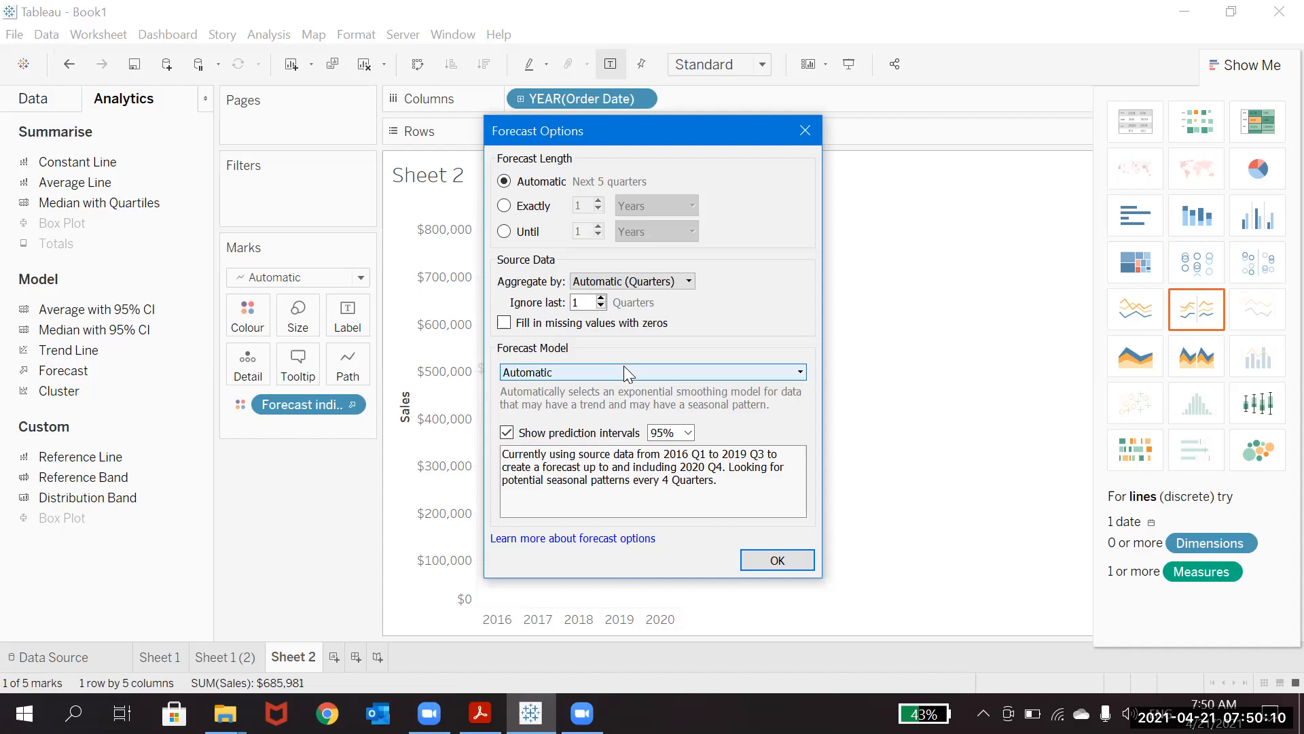
Try aggregating the forecast's source data by Years with the chart uncovered, and switch the aggregation to Quarters.
{"action": "left_click", "coordinate": [668, 281]}
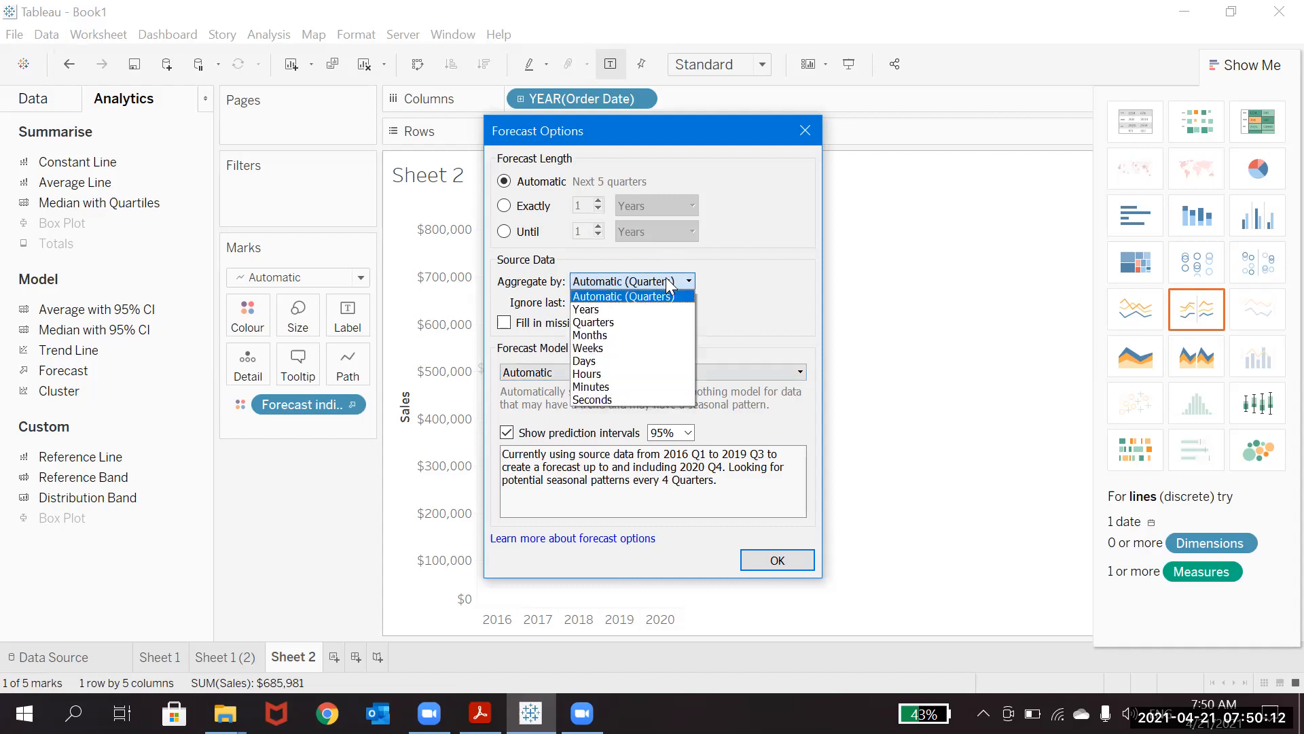
{"action": "left_click", "coordinate": [637, 309]}
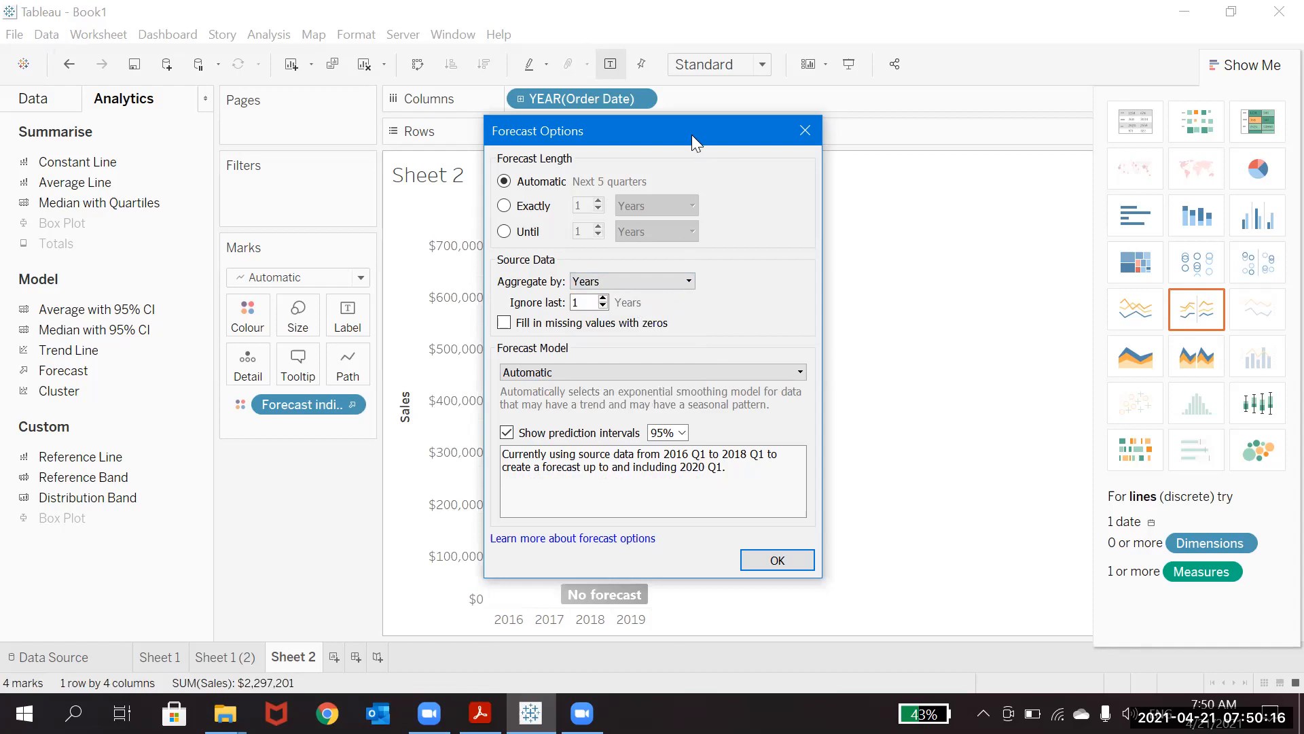
{"action": "left_click_drag", "start_coordinate": [694, 134], "coordinate": [916, 99]}
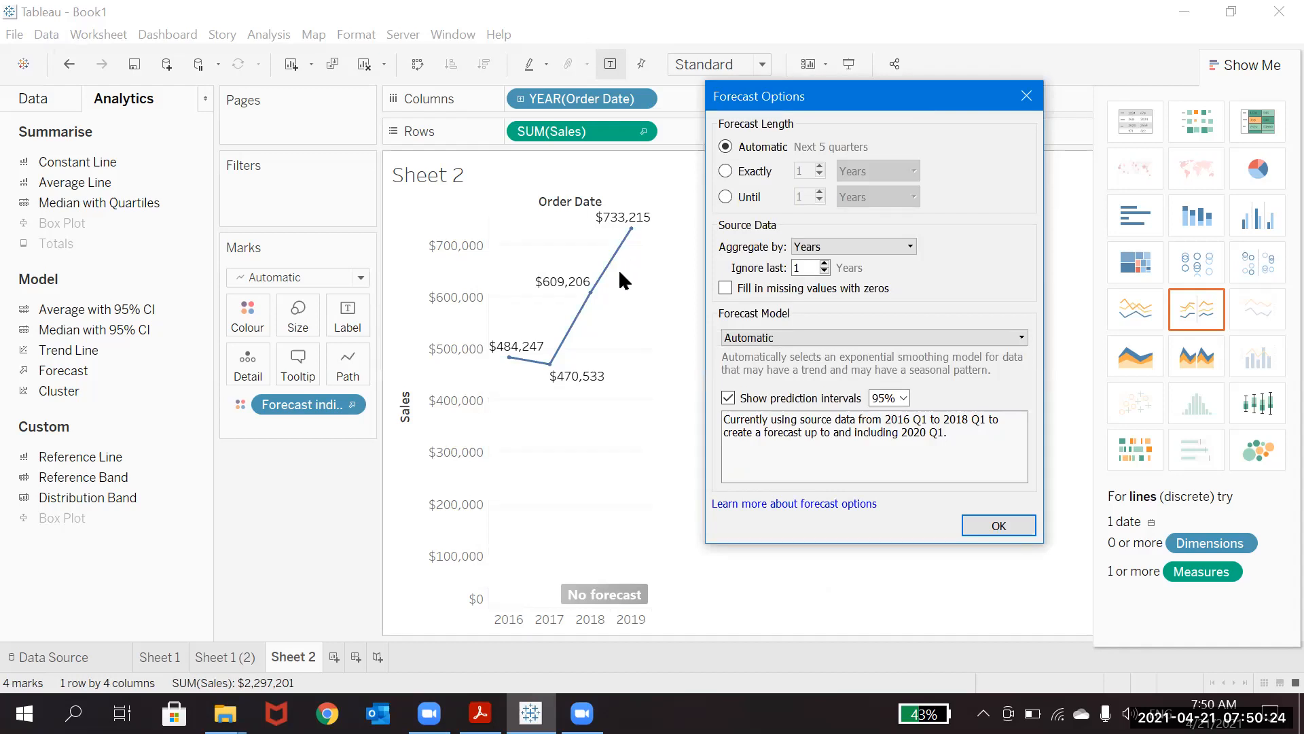
{"action": "left_click", "coordinate": [834, 249]}
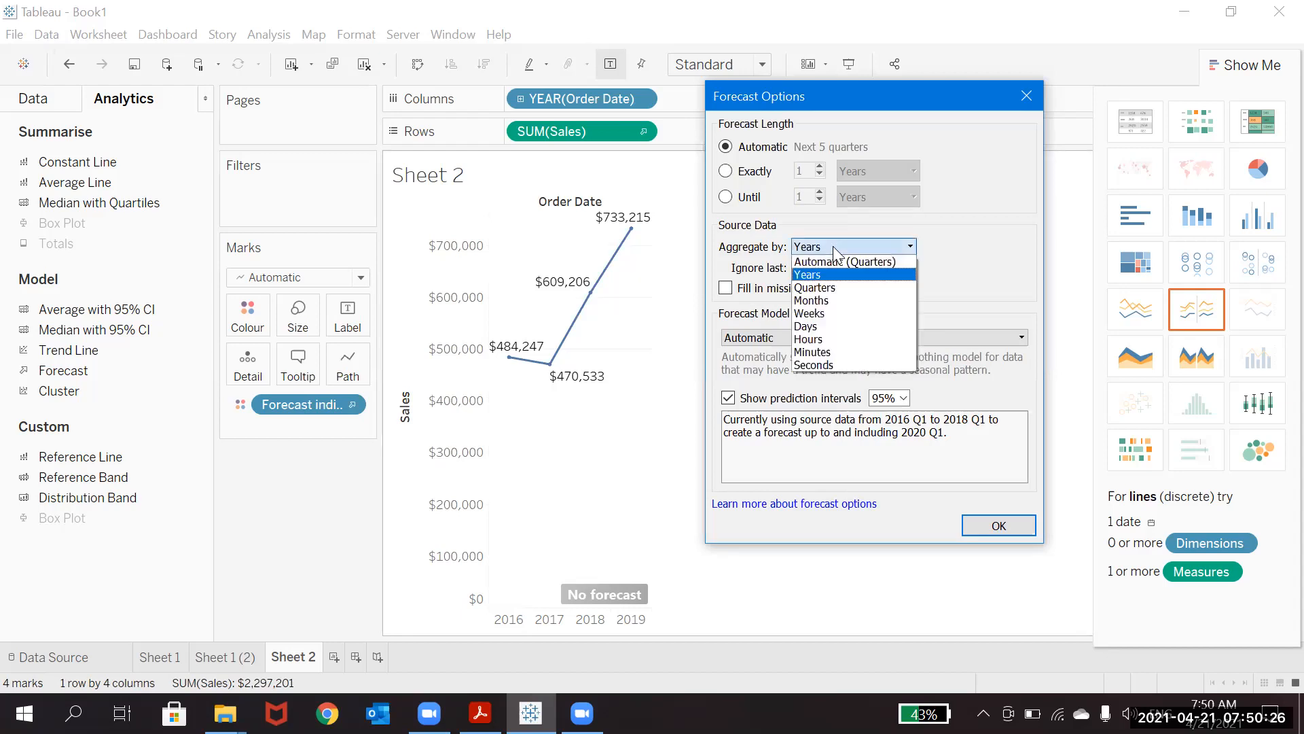
{"action": "left_click", "coordinate": [825, 285]}
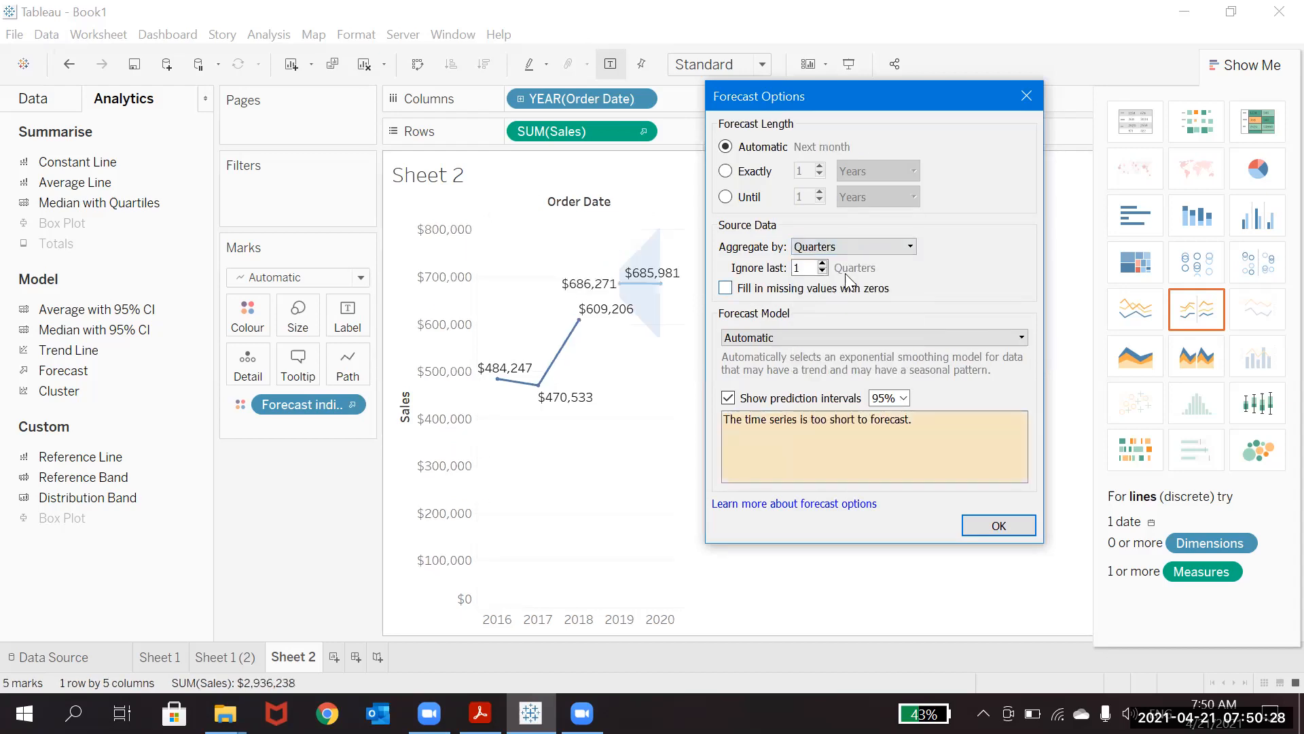
Aggregate the forecast's source data by Months.
{"action": "left_click", "coordinate": [863, 246]}
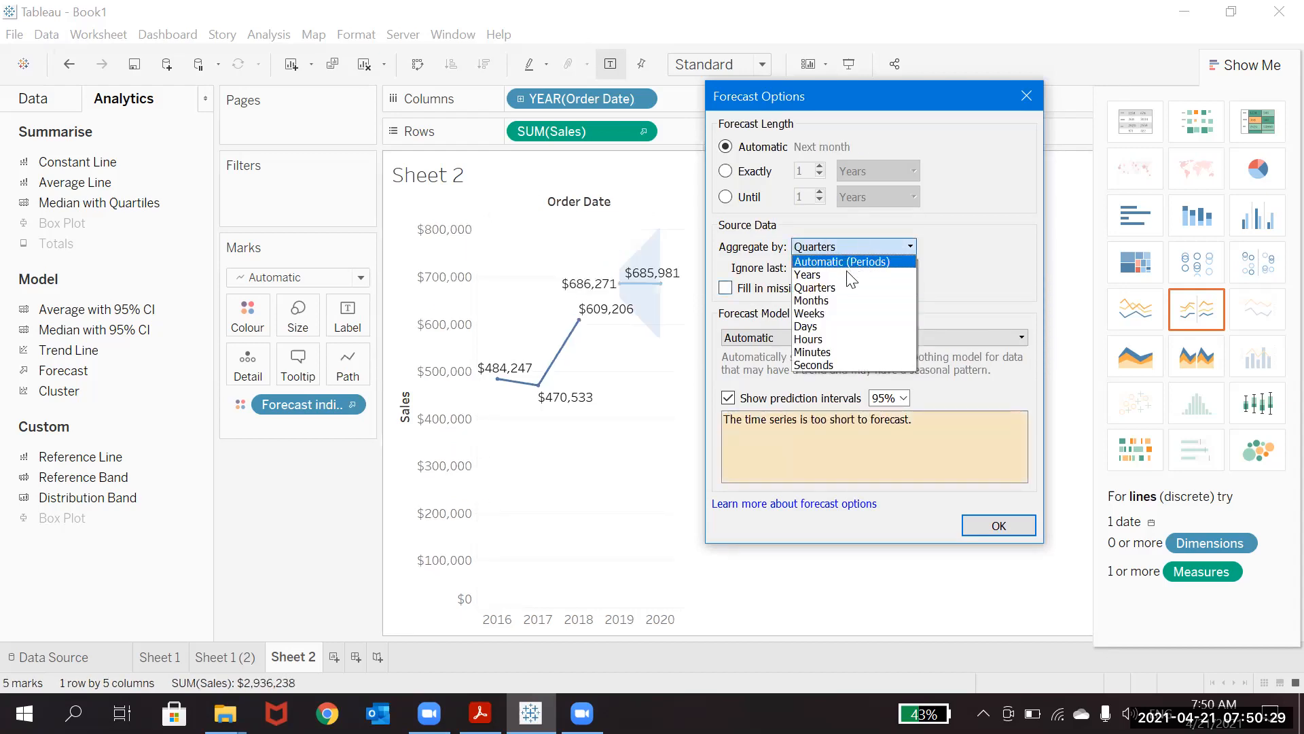
{"action": "left_click", "coordinate": [813, 298]}
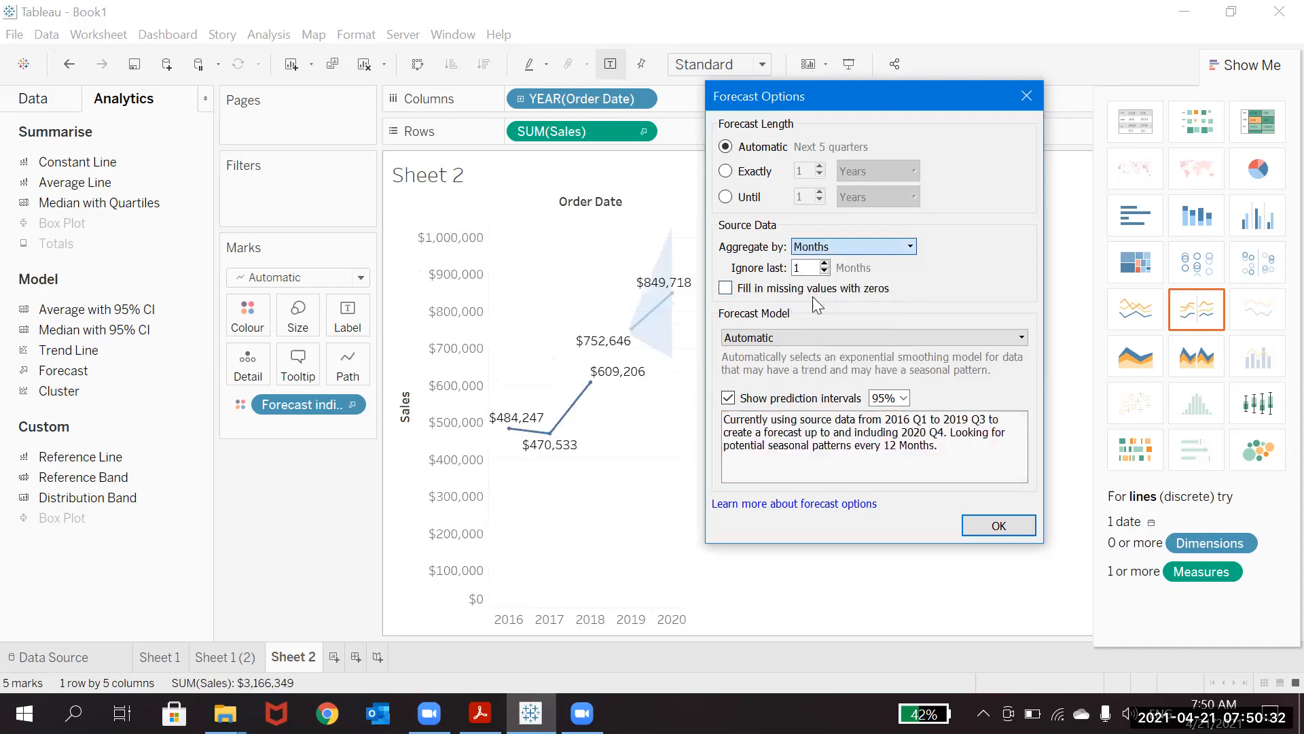
{"action": "left_click", "coordinate": [877, 249]}
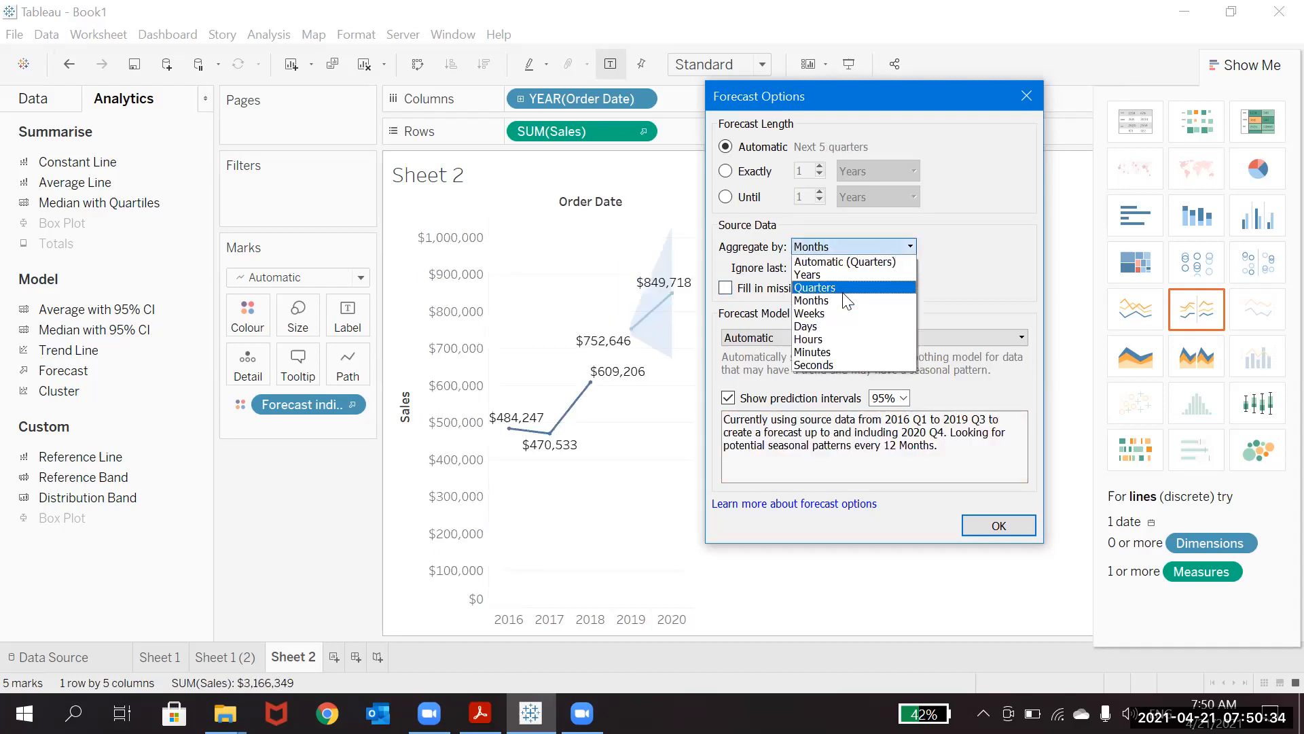
{"action": "left_click", "coordinate": [1003, 231]}
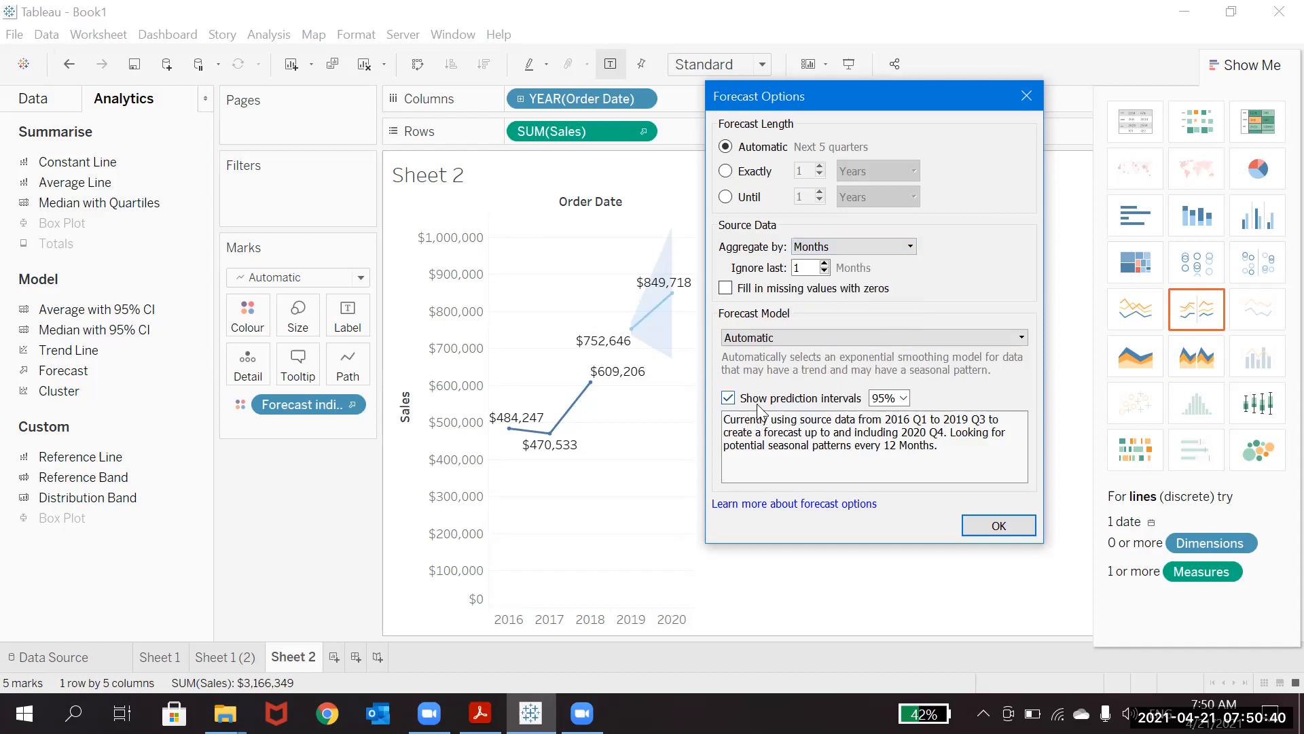
Try the Custom forecast model, look through its trend and season choices, and return the model to Automatic.
{"action": "left_click", "coordinate": [767, 340]}
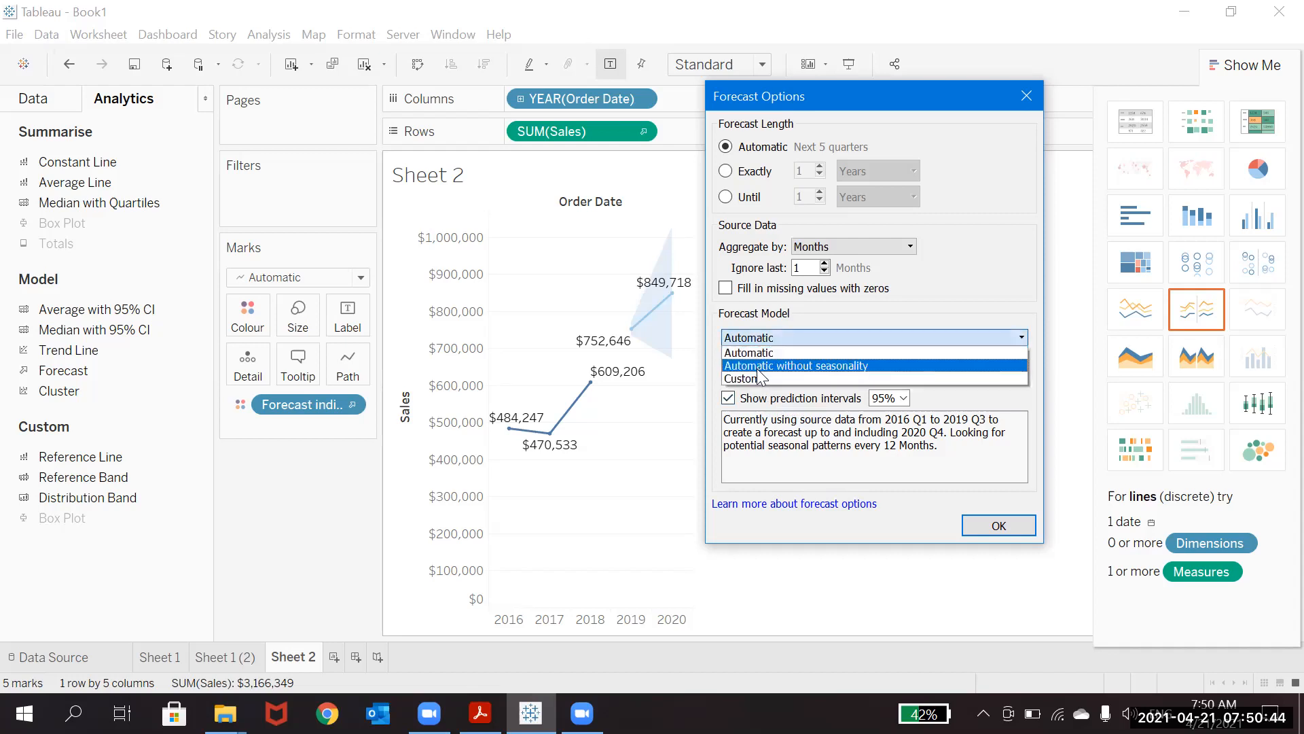
{"action": "left_click", "coordinate": [736, 380]}
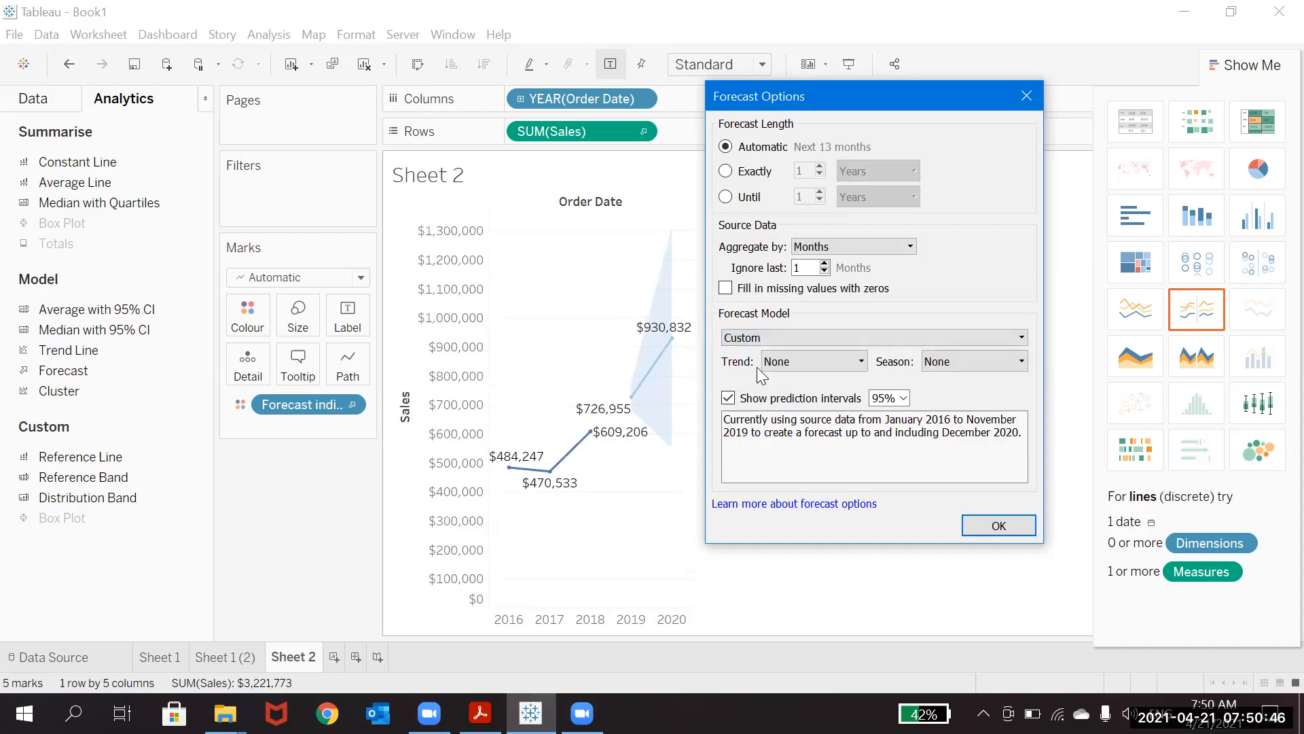
{"action": "left_click", "coordinate": [854, 369]}
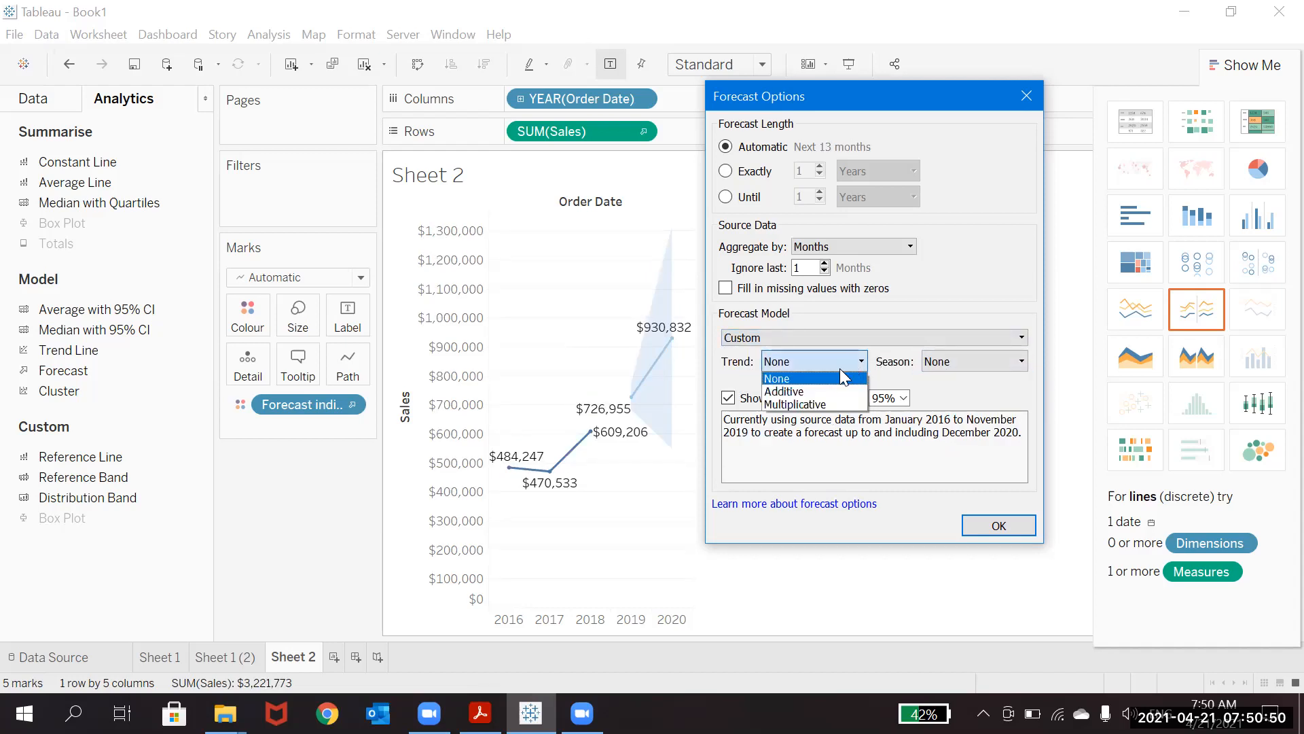
{"action": "left_click", "coordinate": [964, 359]}
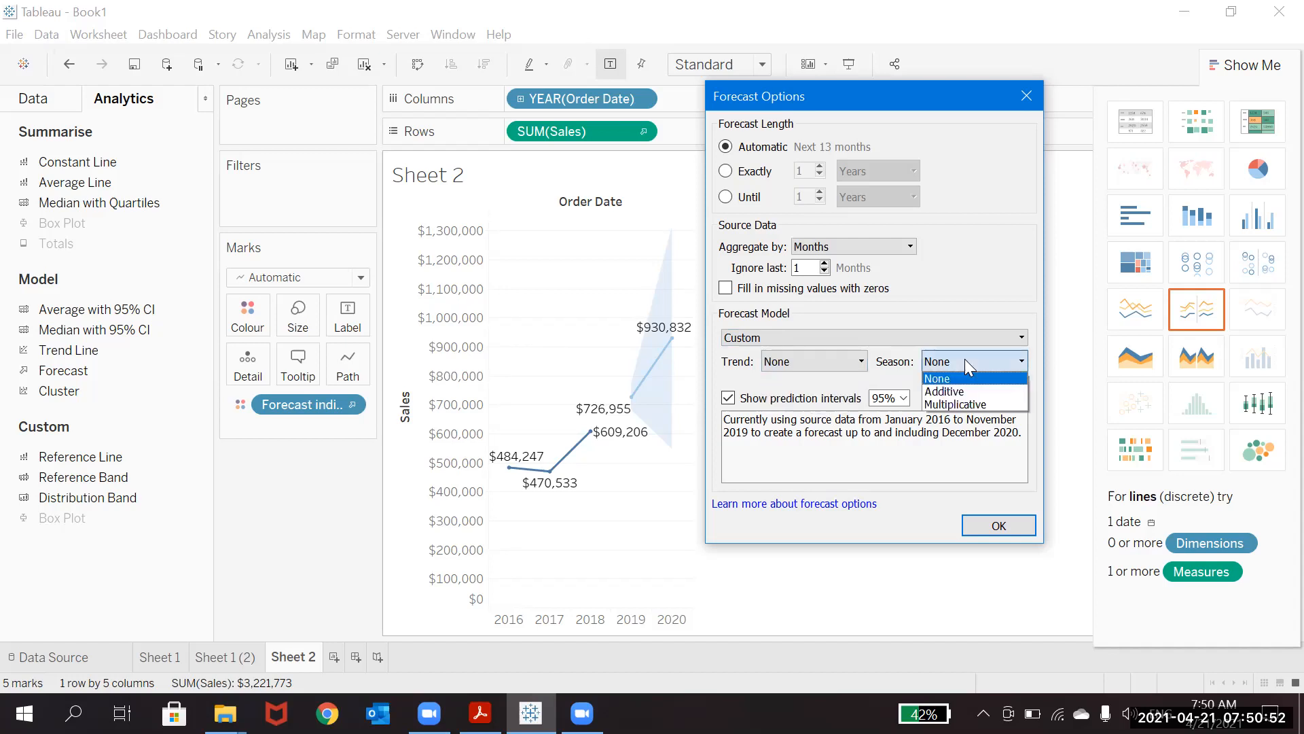
{"action": "left_click", "coordinate": [877, 336]}
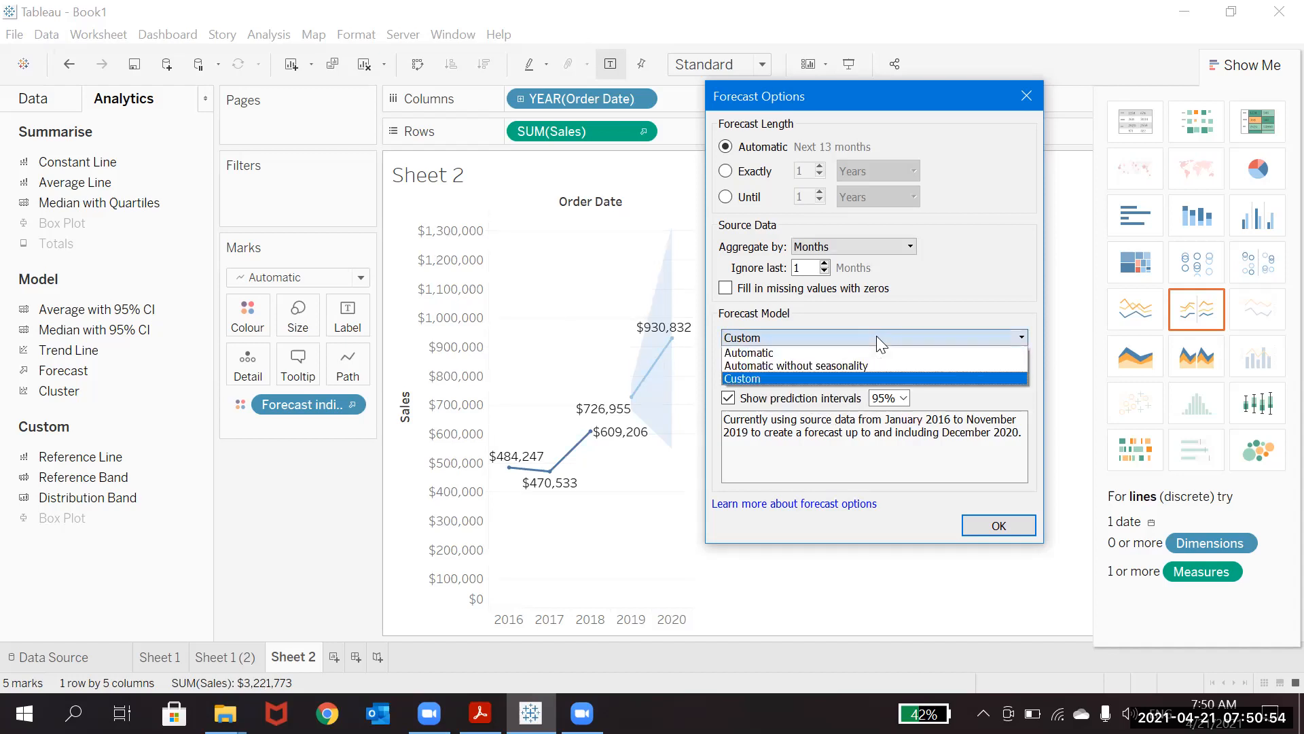
{"action": "left_click", "coordinate": [843, 360]}
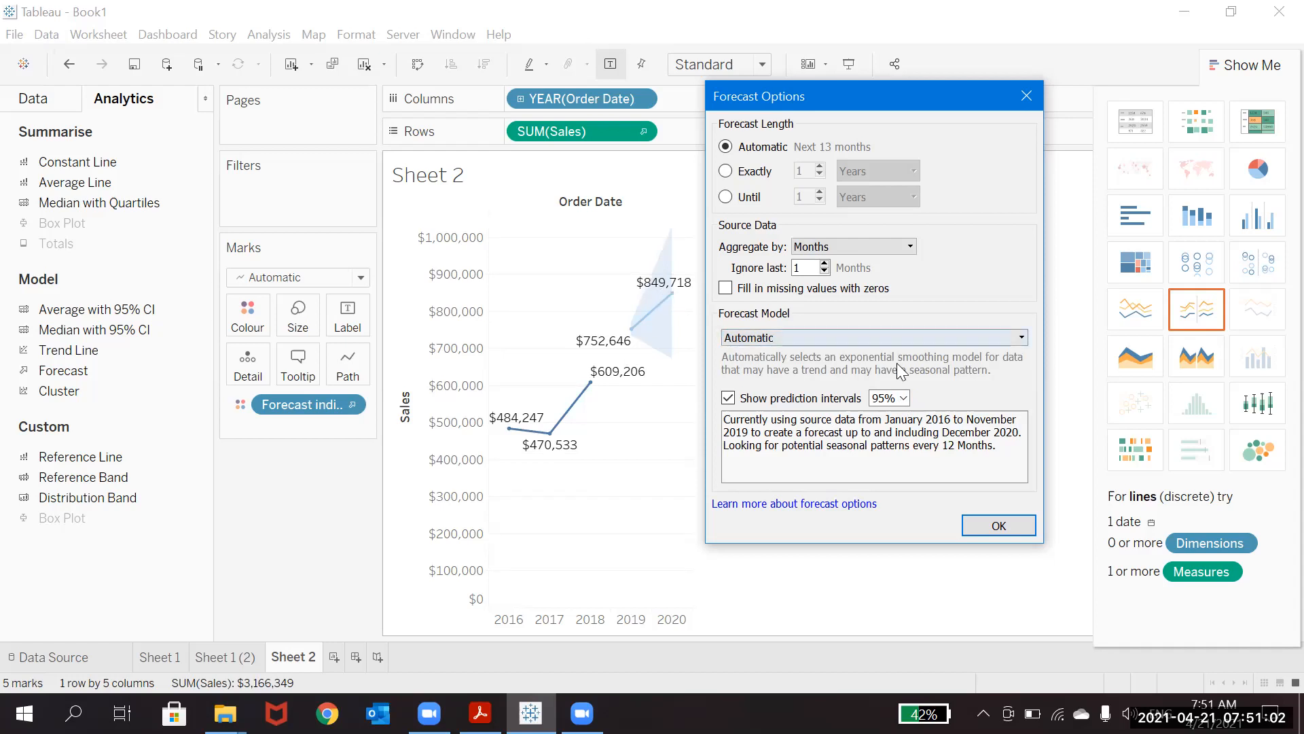
Review the available prediction interval percentages, and change the source data aggregation from Months to Quarters.
{"action": "left_click", "coordinate": [904, 399]}
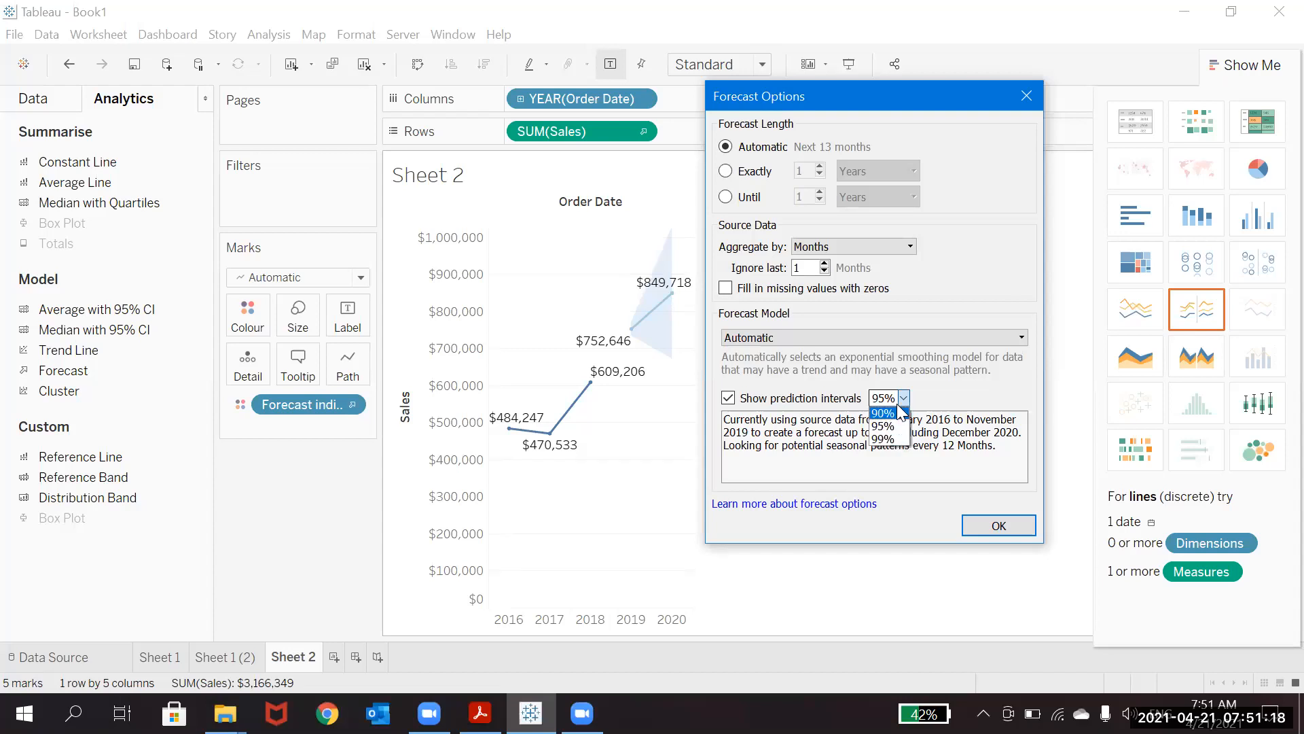
{"action": "left_click", "coordinate": [976, 373]}
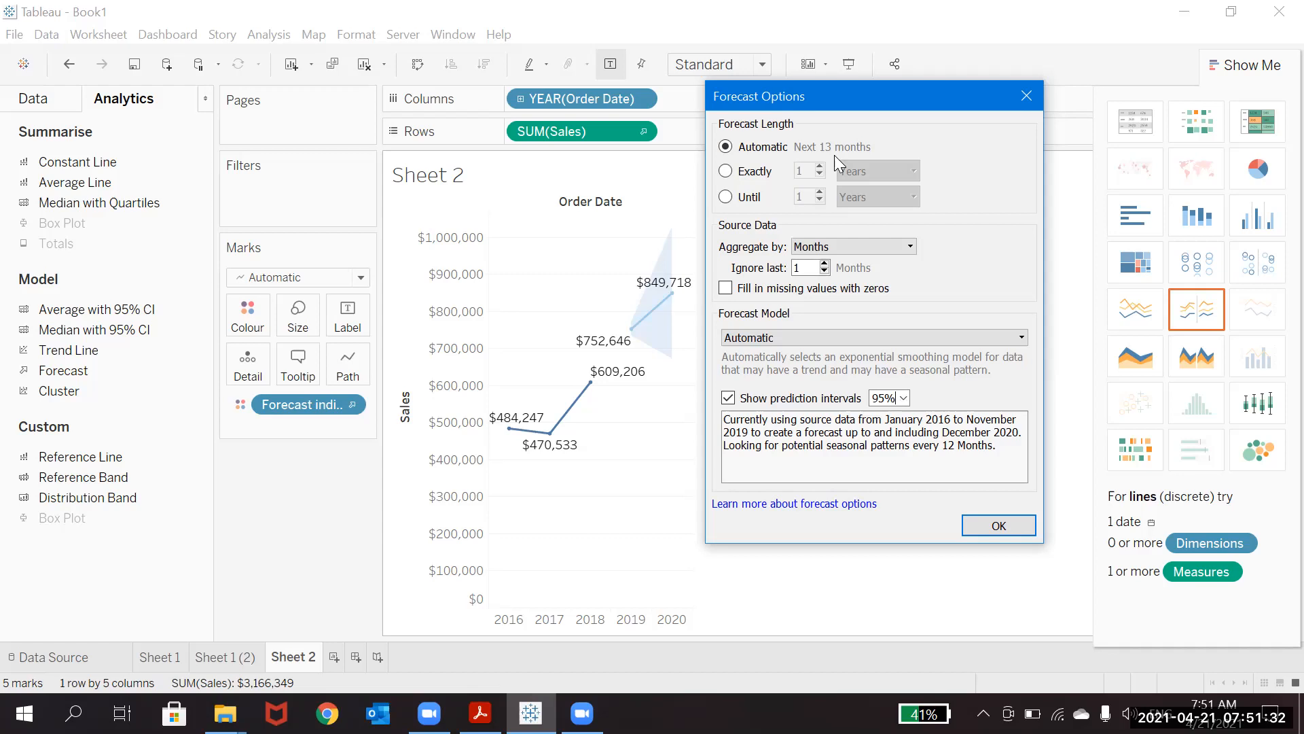
{"action": "left_click", "coordinate": [856, 241]}
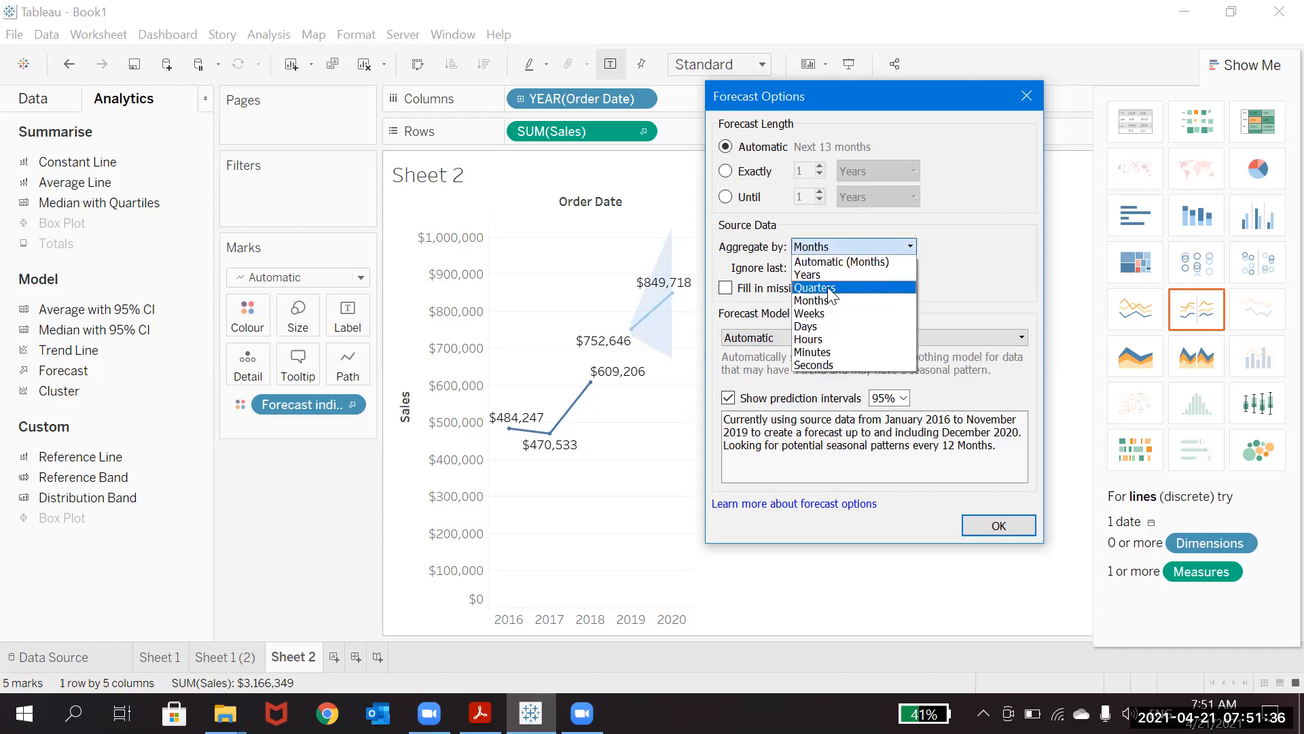
{"action": "left_click", "coordinate": [831, 290]}
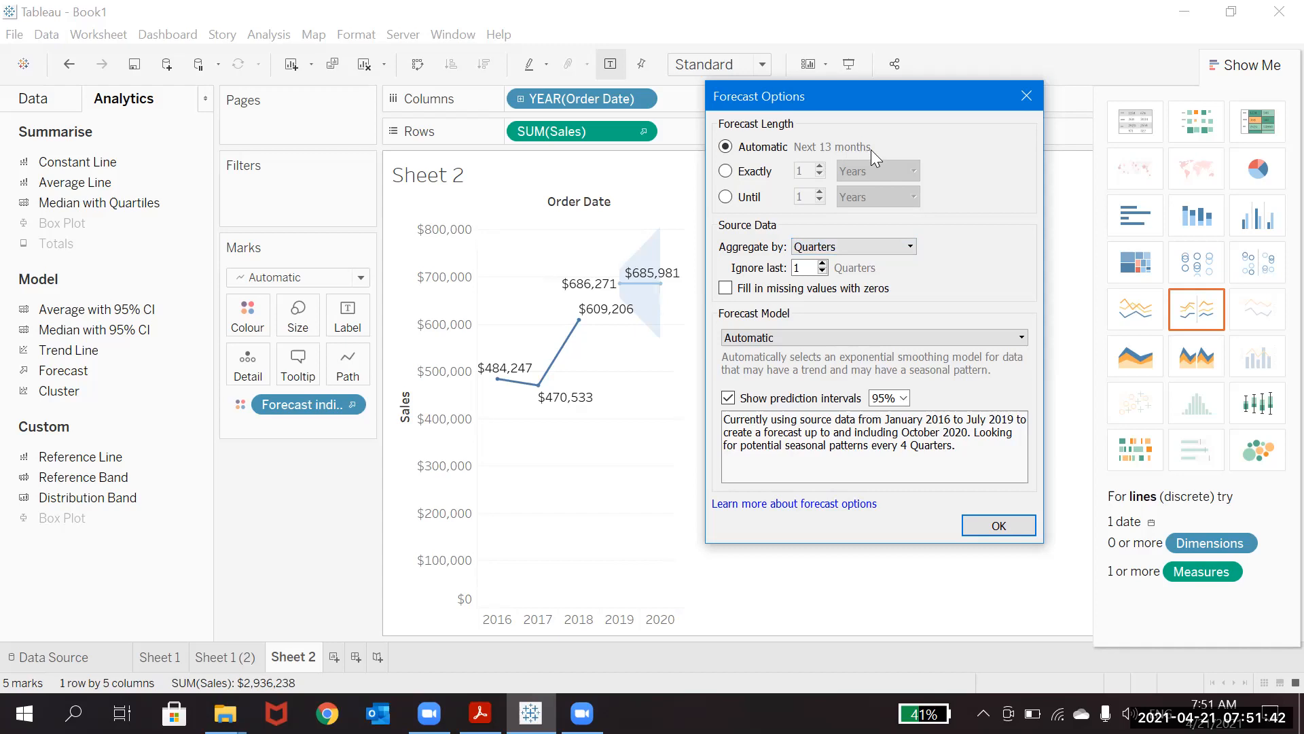
Try Weeks, Days and Hours in turn as the aggregation of the forecast's source data.
{"action": "left_click", "coordinate": [883, 246]}
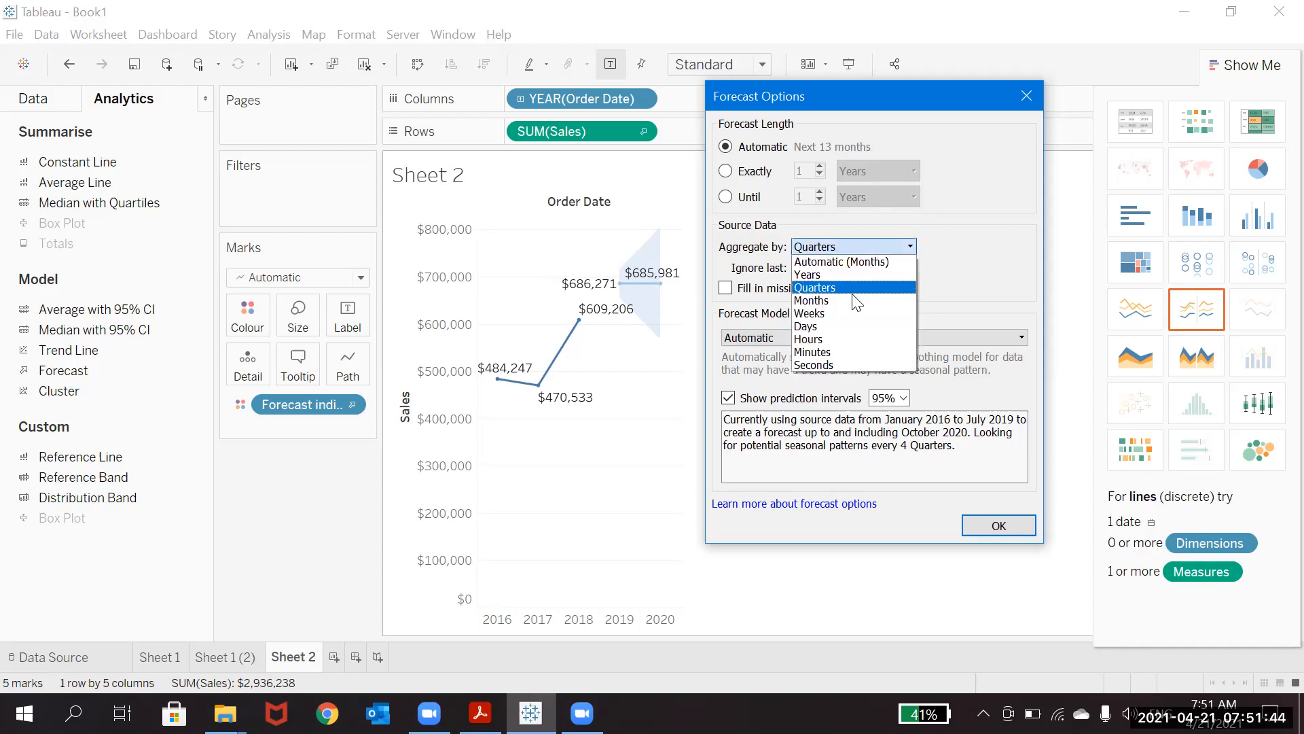
{"action": "left_click", "coordinate": [838, 313]}
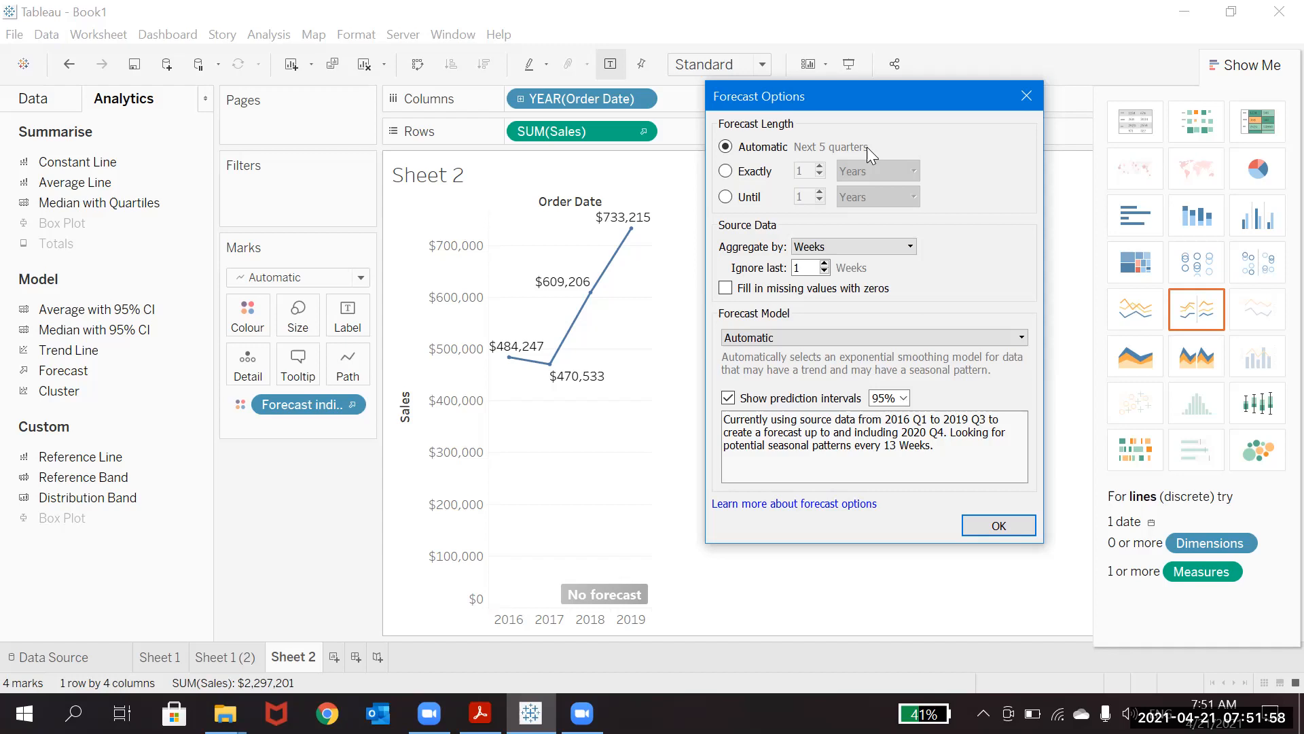
{"action": "left_click", "coordinate": [892, 246]}
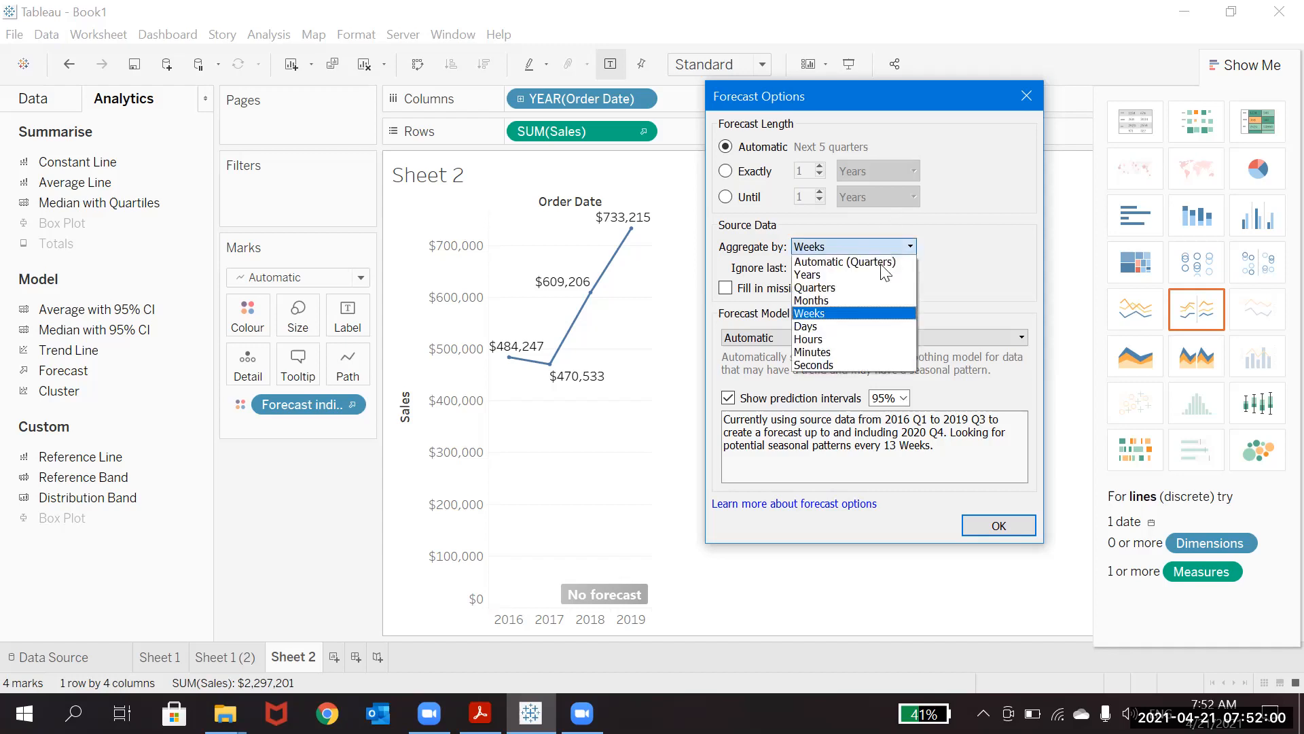
{"action": "left_click", "coordinate": [823, 326]}
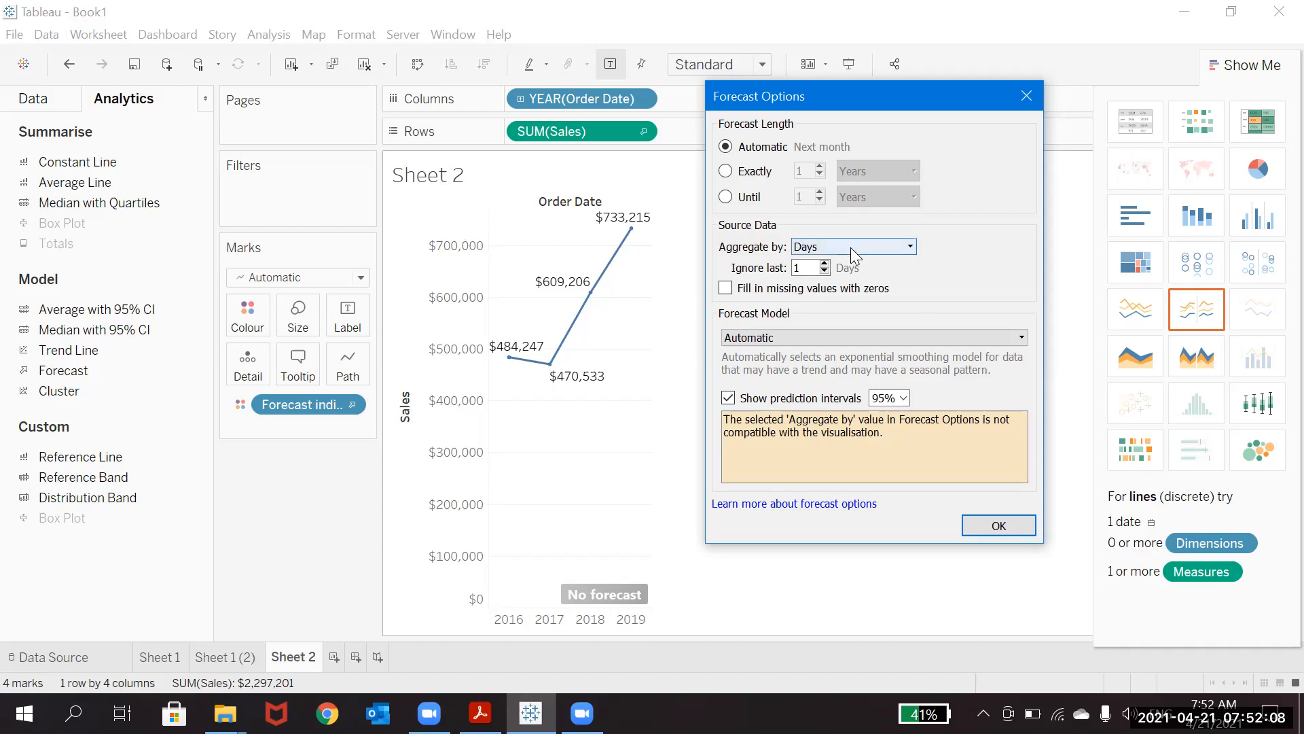
{"action": "left_click", "coordinate": [850, 247]}
{"action": "left_click", "coordinate": [812, 339]}
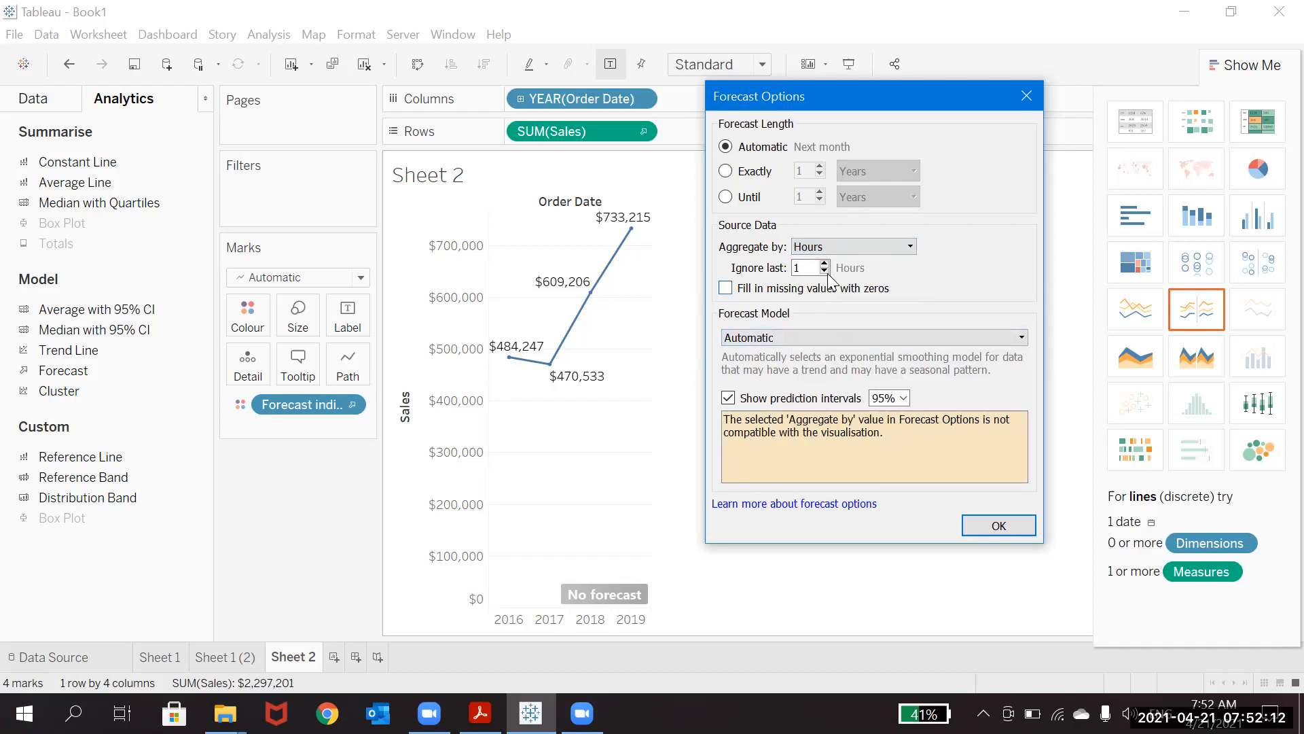
Set the forecast's source data aggregation back to Quarters and close the forecast options.
{"action": "left_click", "coordinate": [830, 244]}
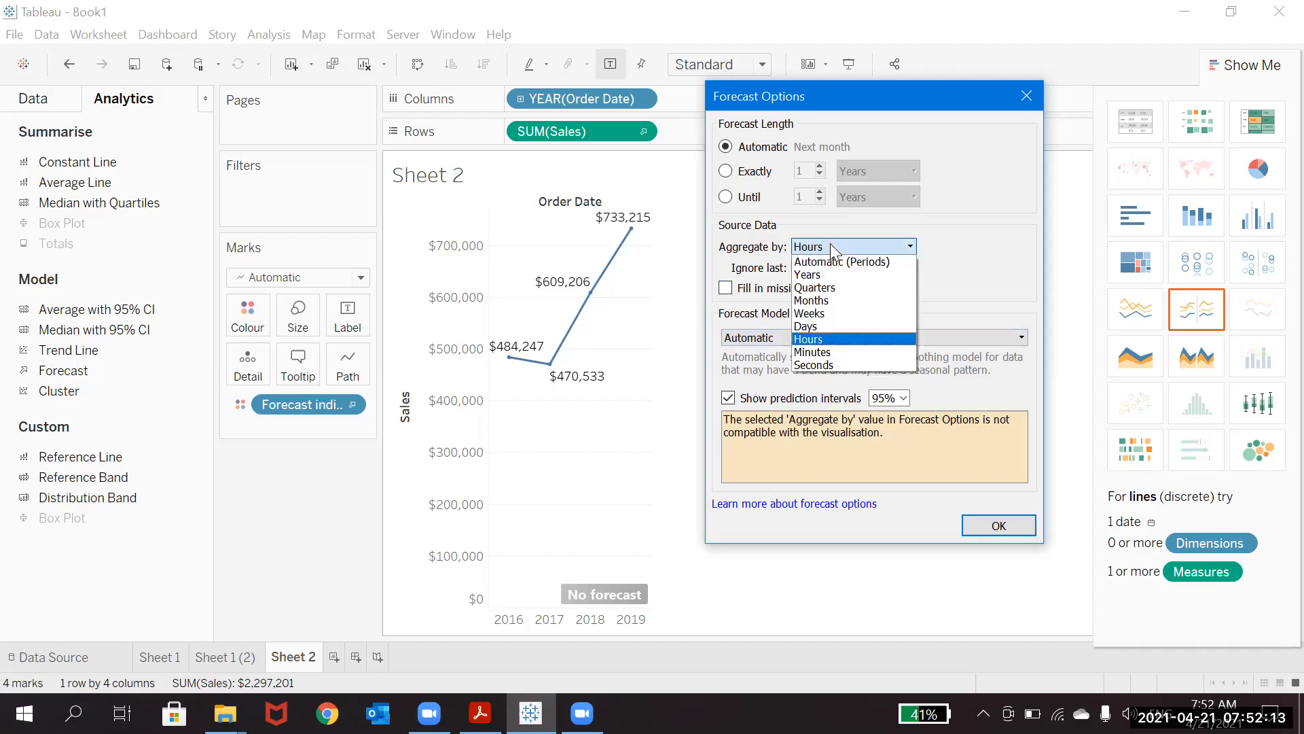
{"action": "left_click", "coordinate": [815, 286]}
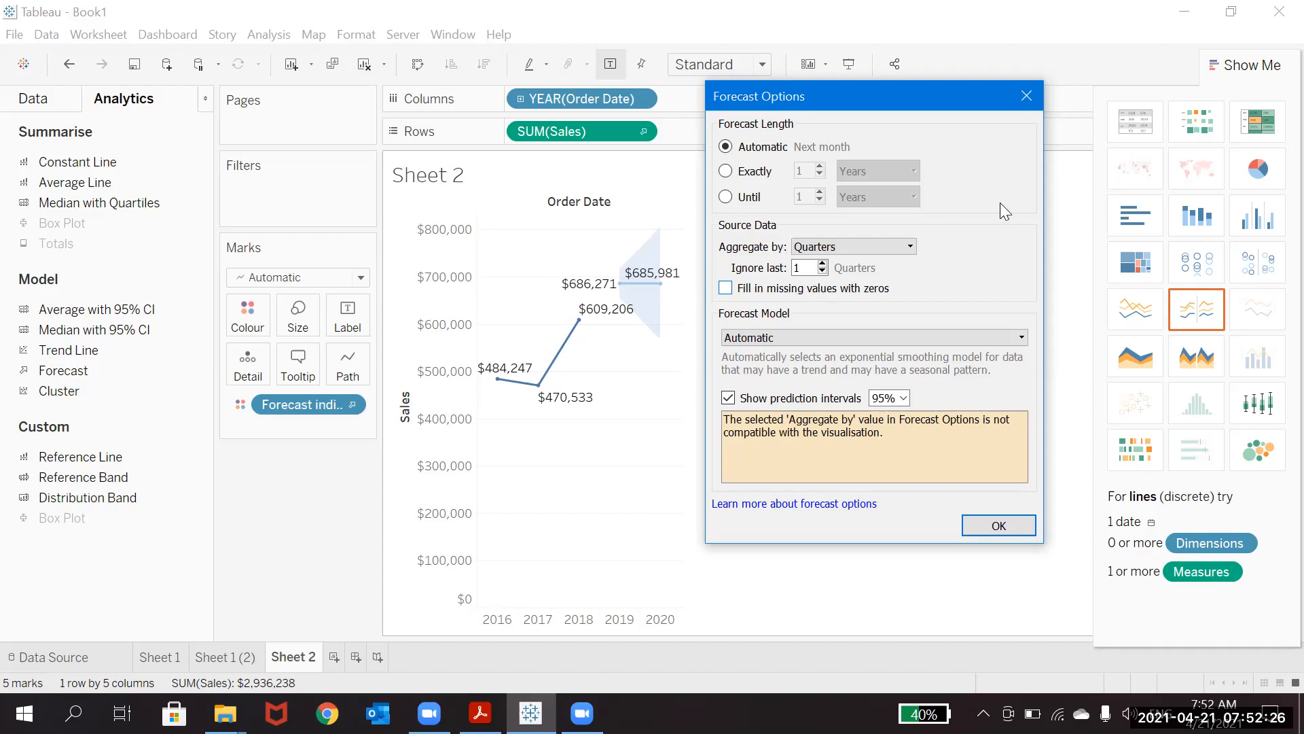
{"action": "left_click", "coordinate": [1025, 96]}
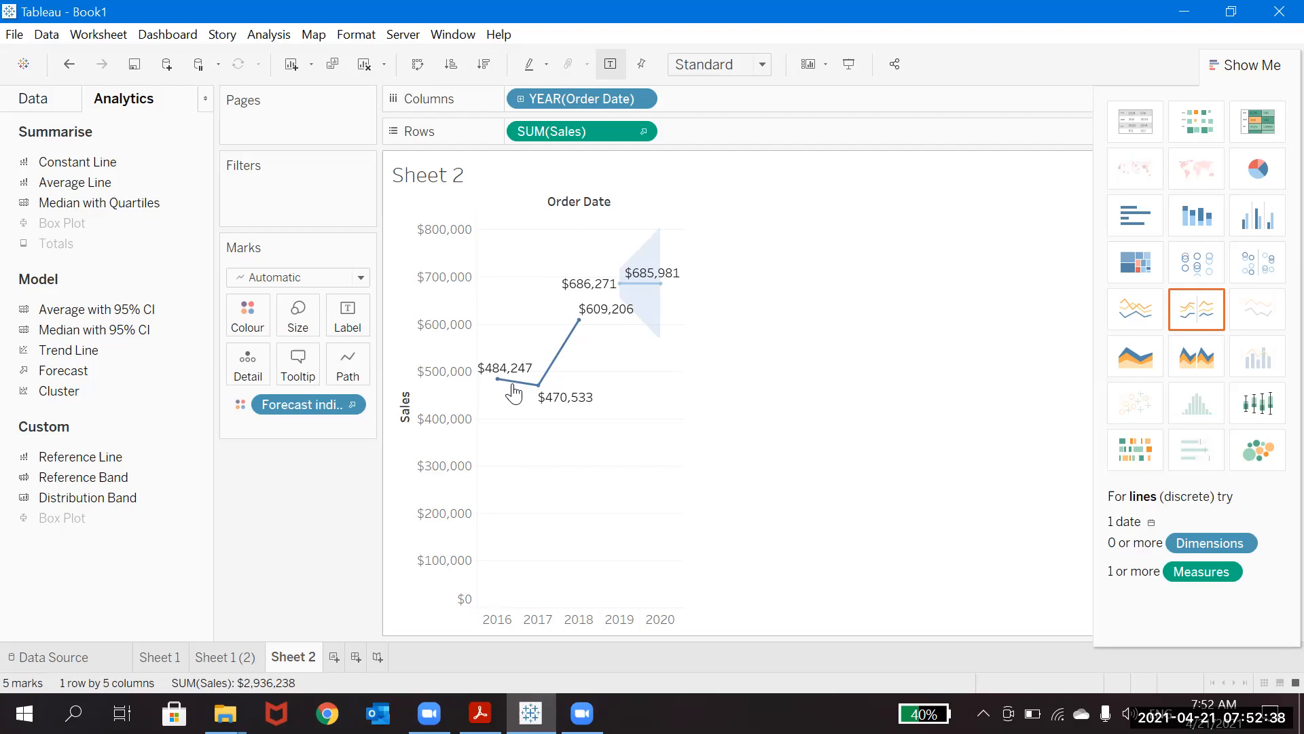
Open the description of the sales forecast, review the Sum of Sales figures in its summary, and close it.
{"action": "mouse_move", "coordinate": [624, 289]}
{"action": "right_click", "coordinate": [647, 292]}
{"action": "key", "text": "Escape"}
{"action": "right_click", "coordinate": [647, 292]}
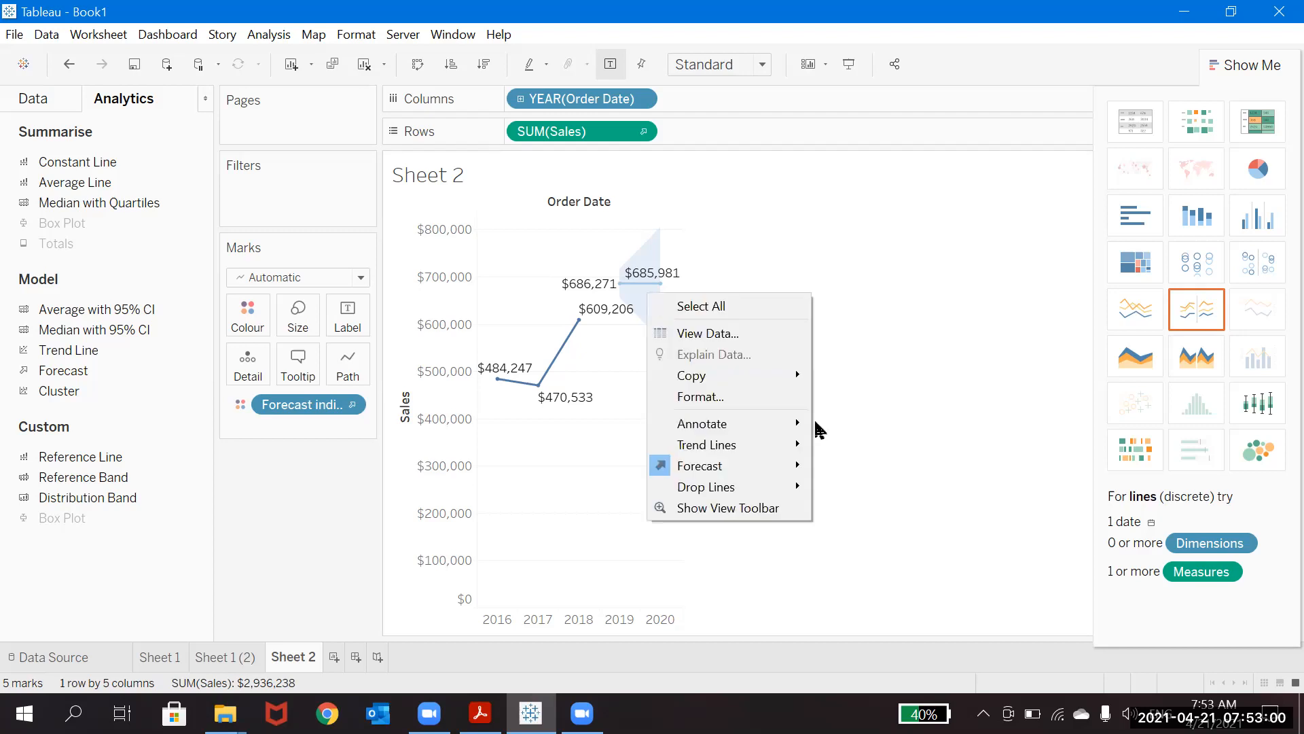
{"action": "mouse_move", "coordinate": [765, 474]}
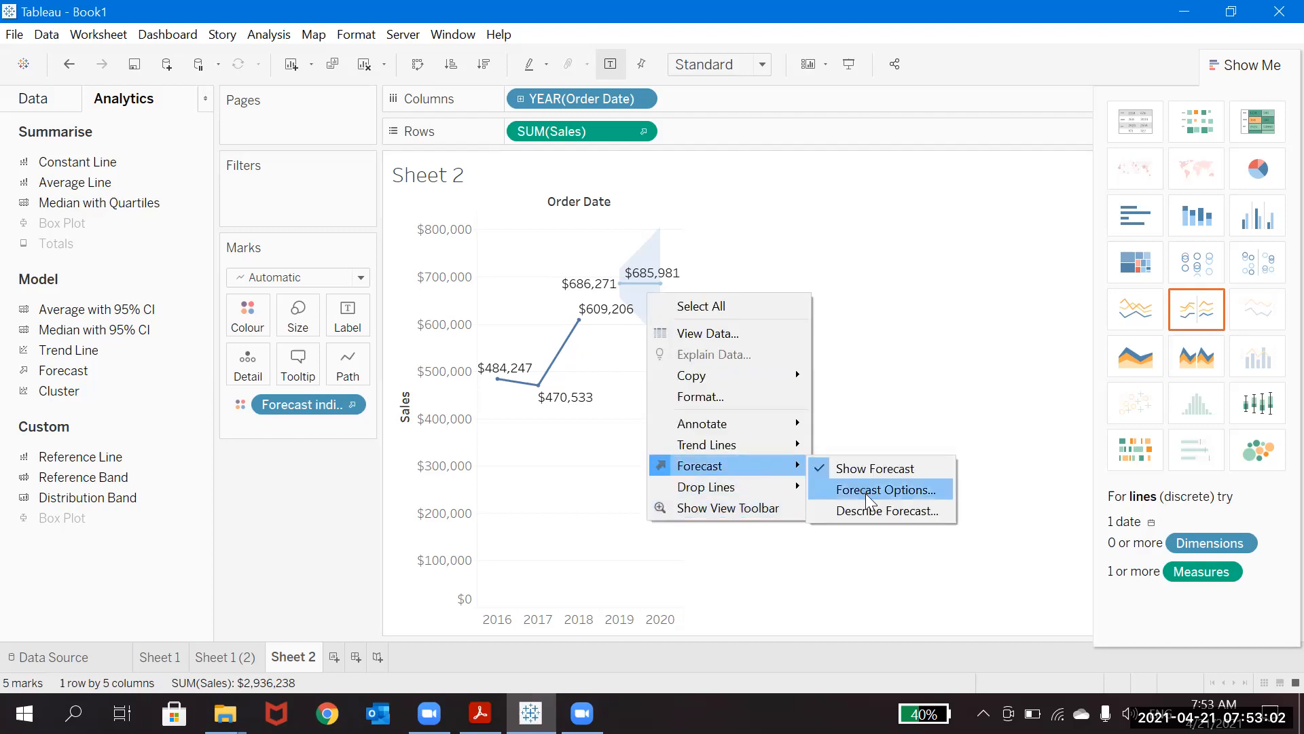
{"action": "left_click", "coordinate": [862, 511]}
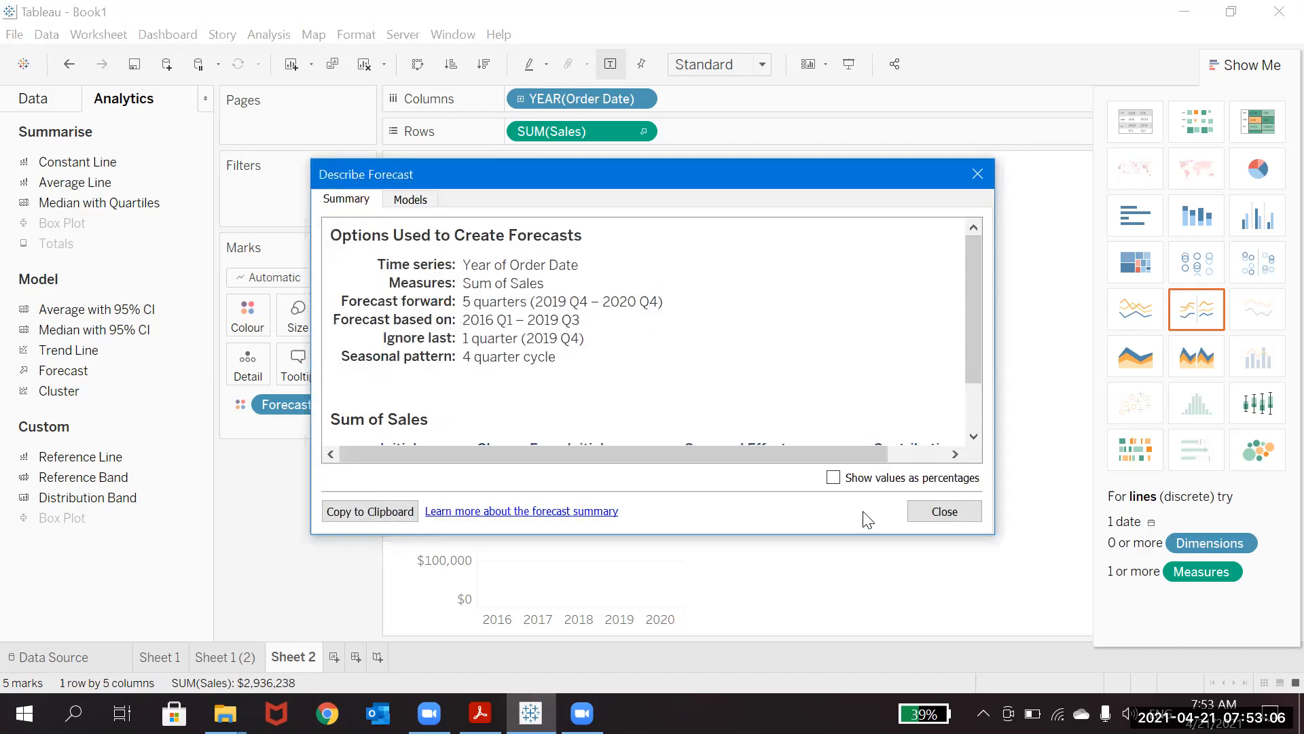
{"action": "left_click", "coordinate": [971, 416]}
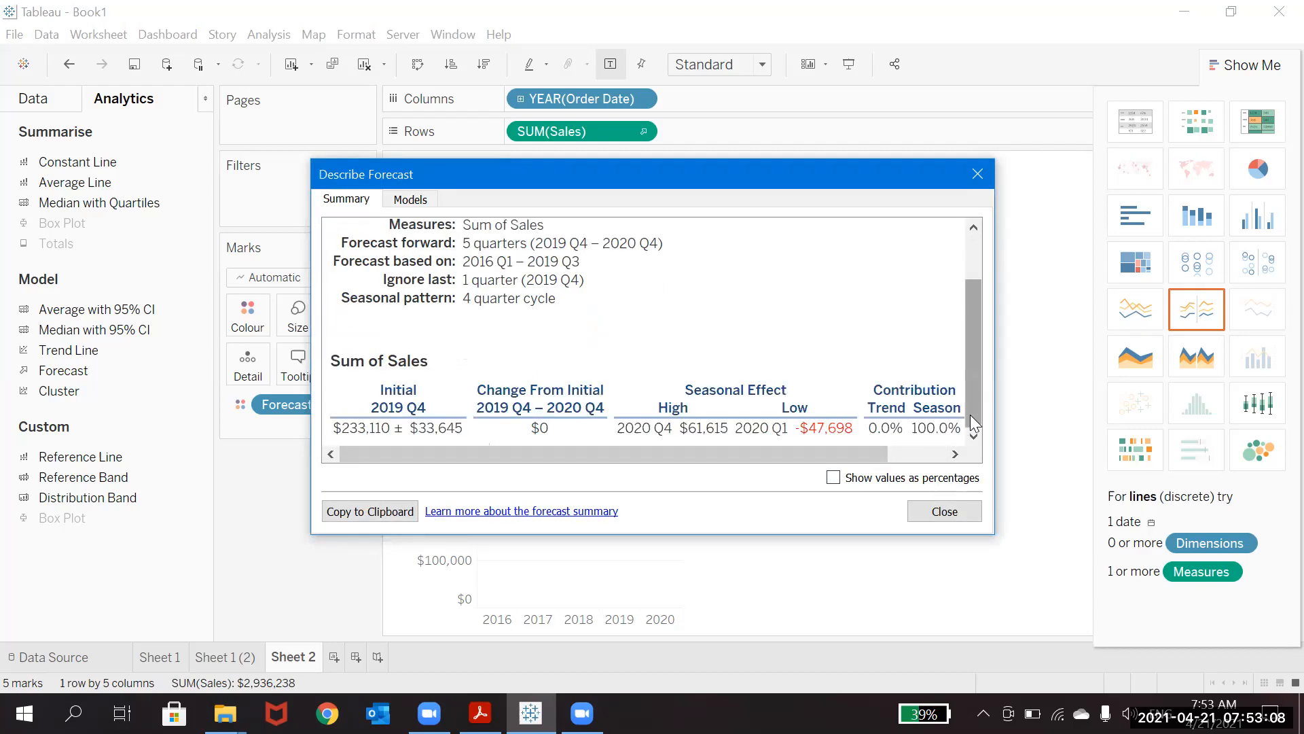
{"action": "double_click", "coordinate": [382, 426]}
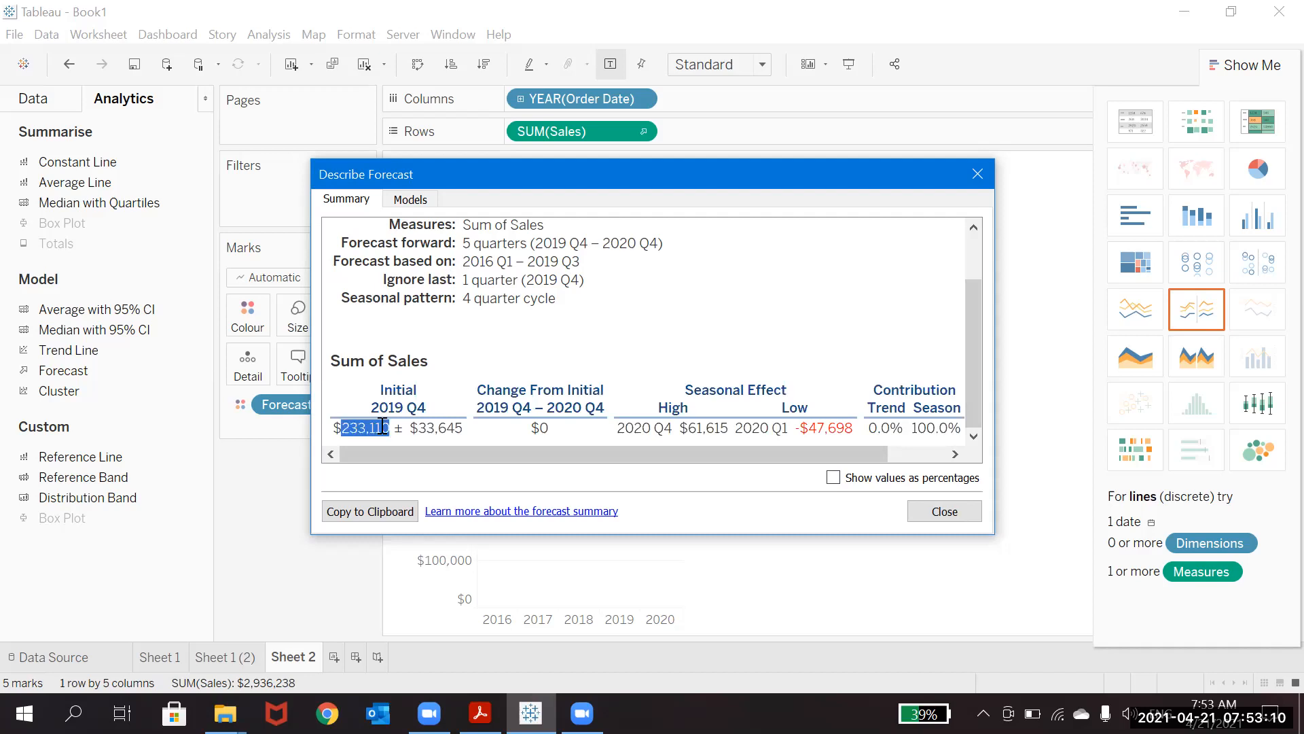
{"action": "double_click", "coordinate": [556, 423]}
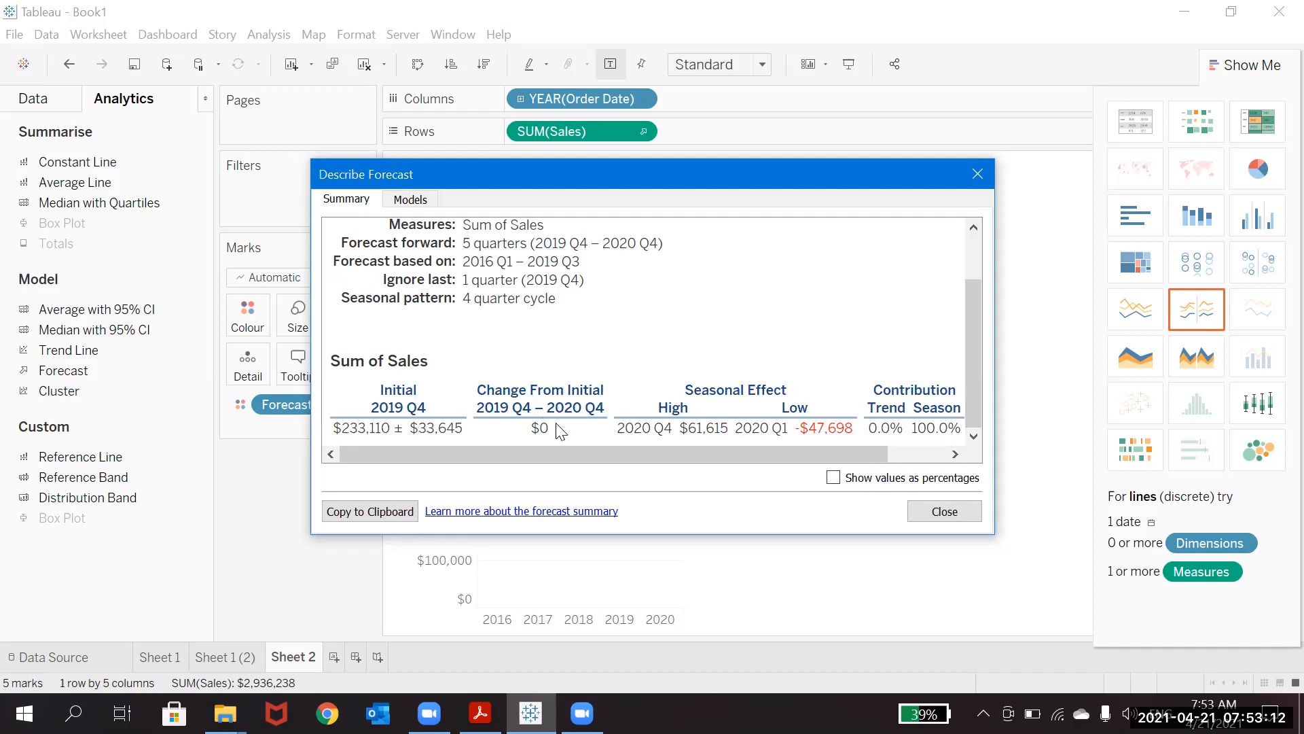
{"action": "left_click", "coordinate": [688, 356]}
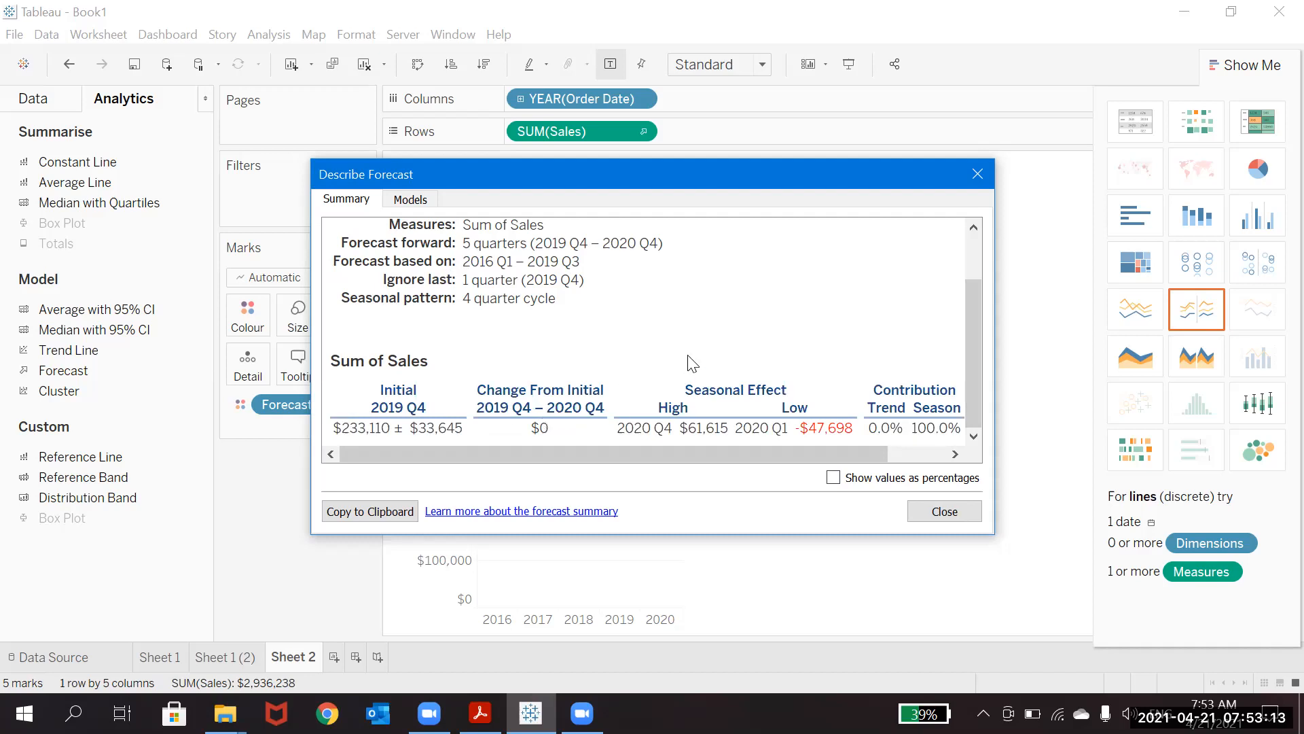
{"action": "left_click", "coordinate": [945, 513]}
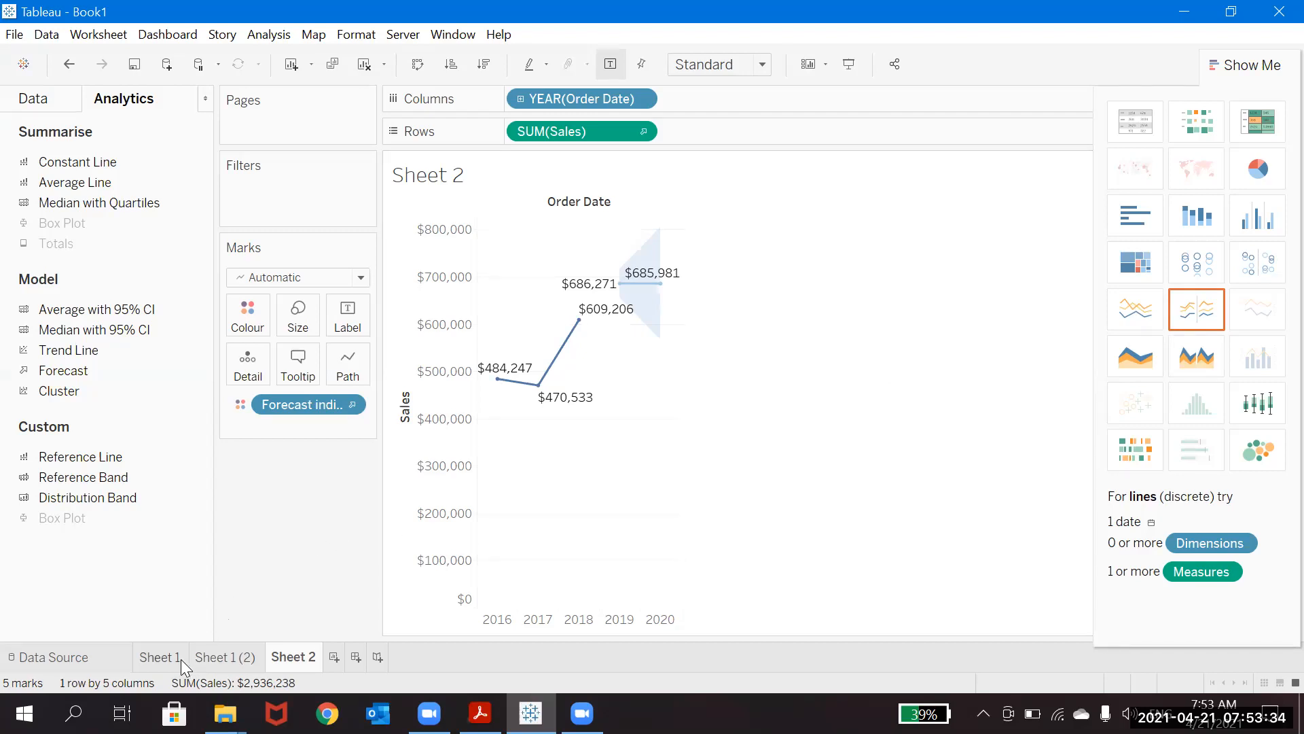
Create a new worksheet and place Order Date on Rows, grouped by discrete Month.
{"action": "mouse_move", "coordinate": [181, 659]}
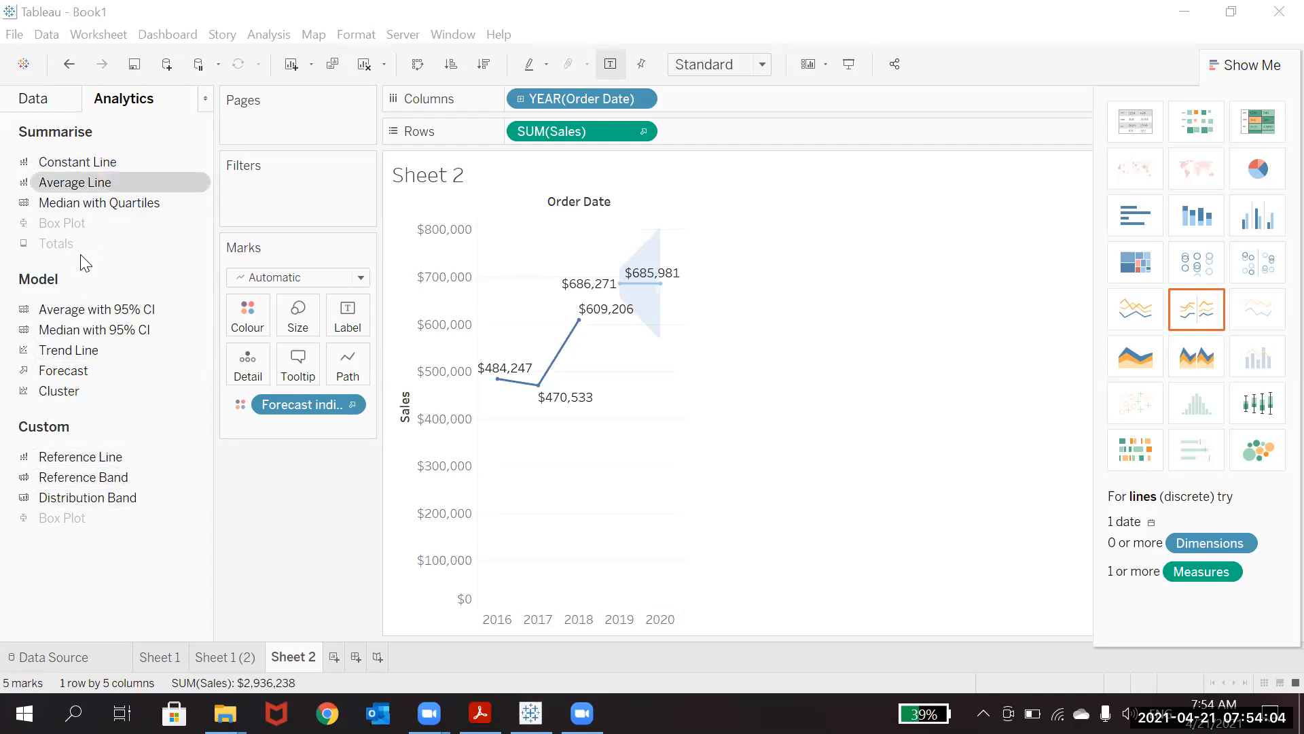
{"action": "left_click", "coordinate": [335, 661]}
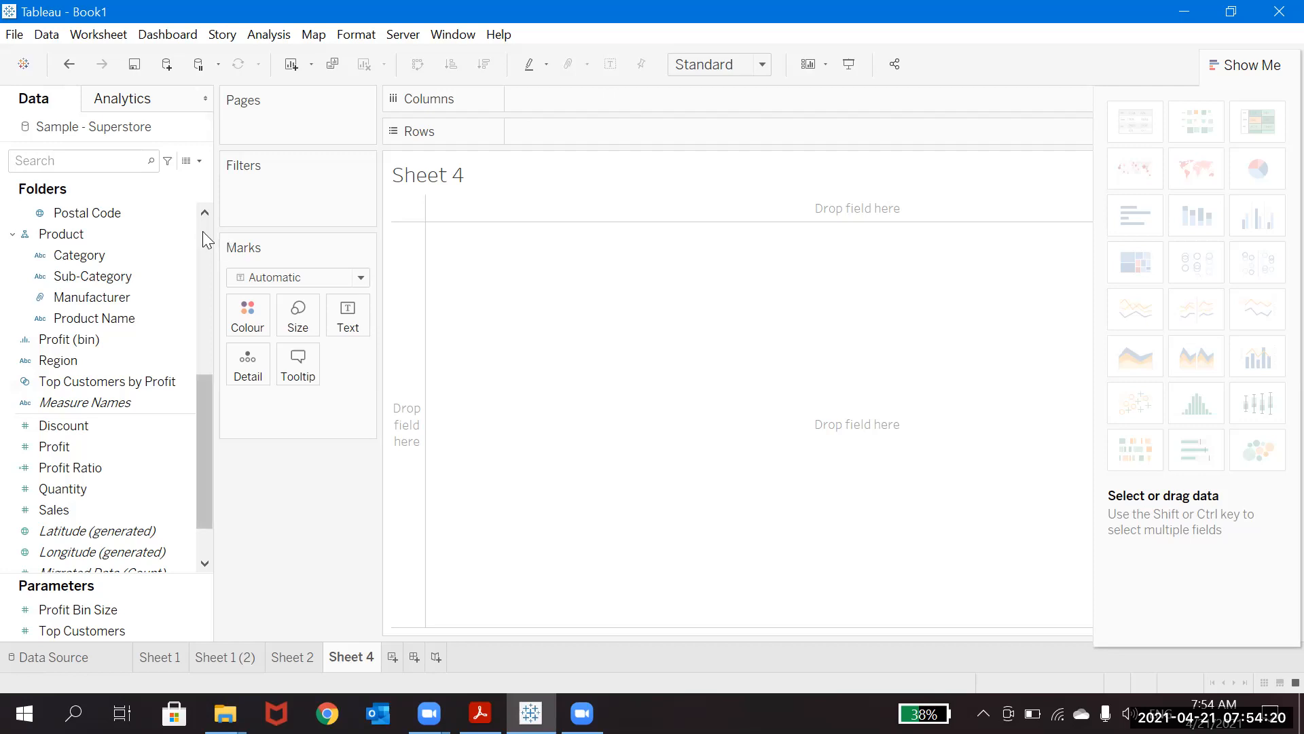
{"action": "scroll", "coordinate": [143, 289], "scroll_direction": "up", "scroll_amount": 5}
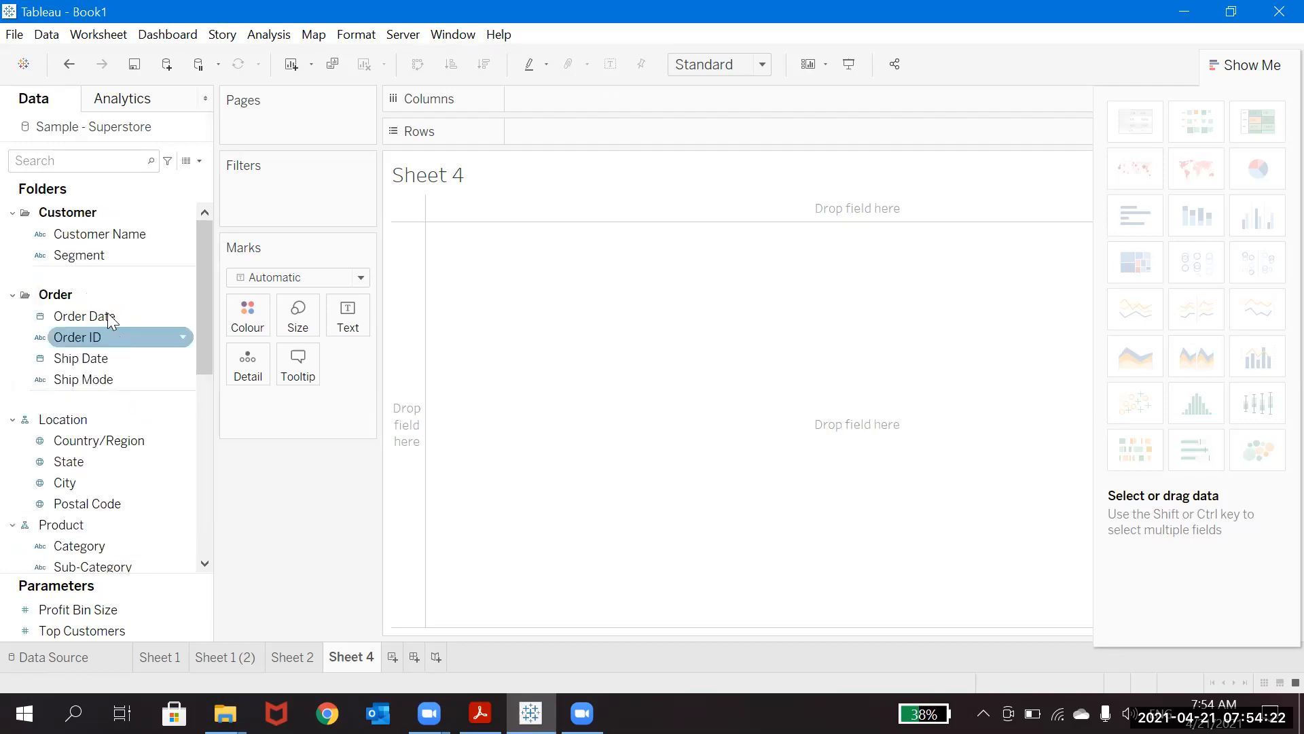
{"action": "left_click_drag", "start_coordinate": [112, 317], "coordinate": [544, 134]}
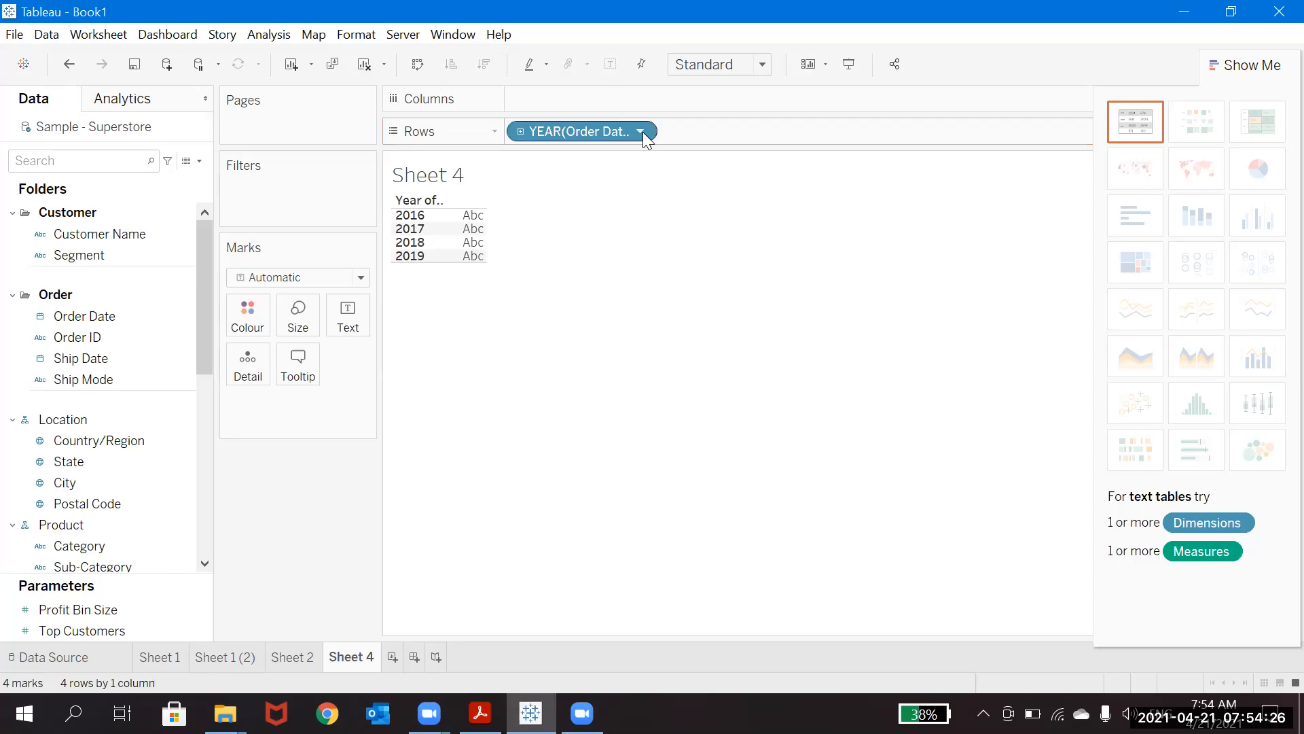
{"action": "left_click", "coordinate": [643, 131]}
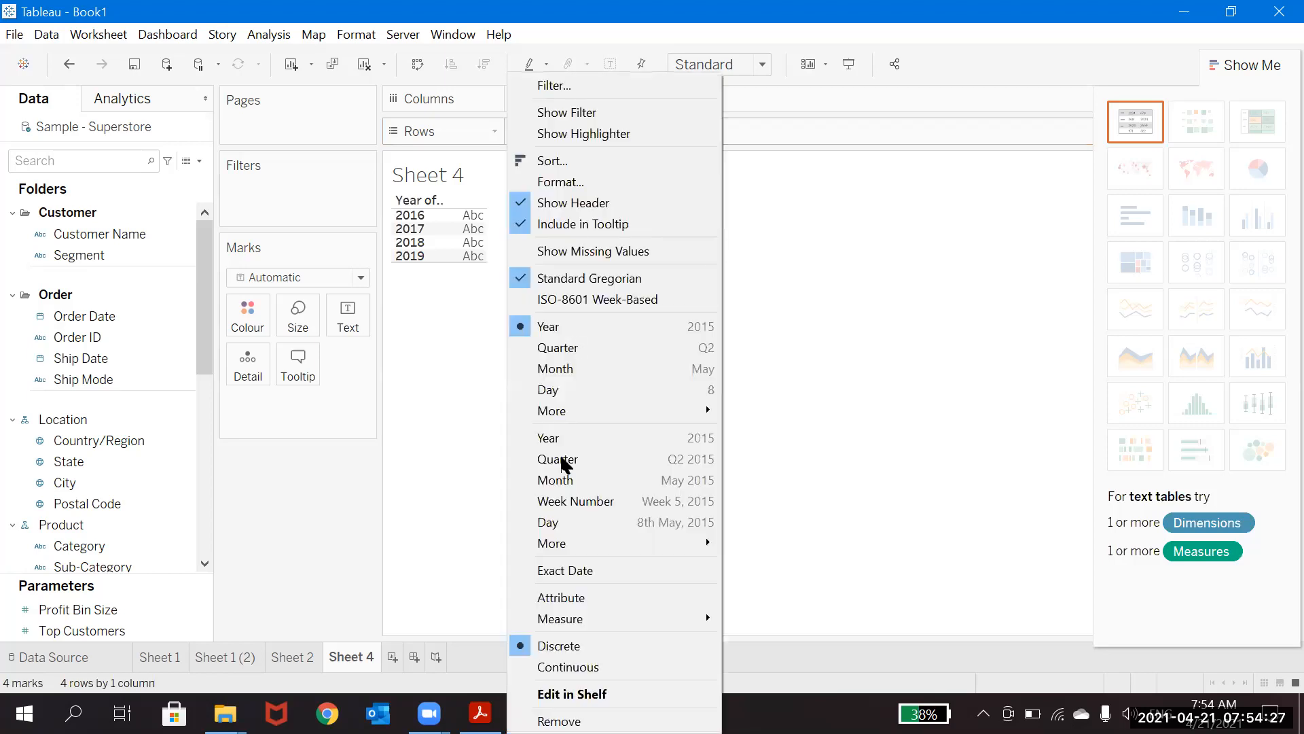
{"action": "left_click", "coordinate": [567, 372]}
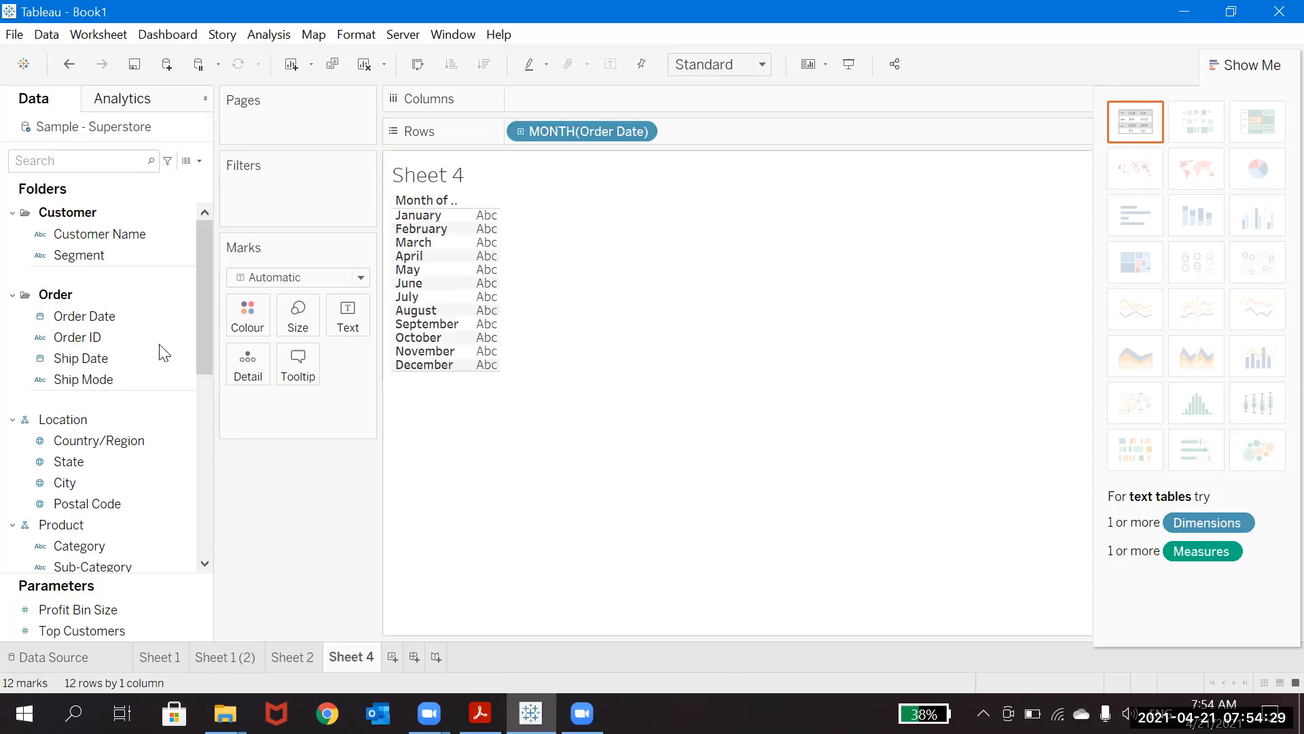
Find the Sales field, add it to Columns, and swap the rows and columns.
{"action": "left_click", "coordinate": [100, 162]}
{"action": "type", "text": "sal"}
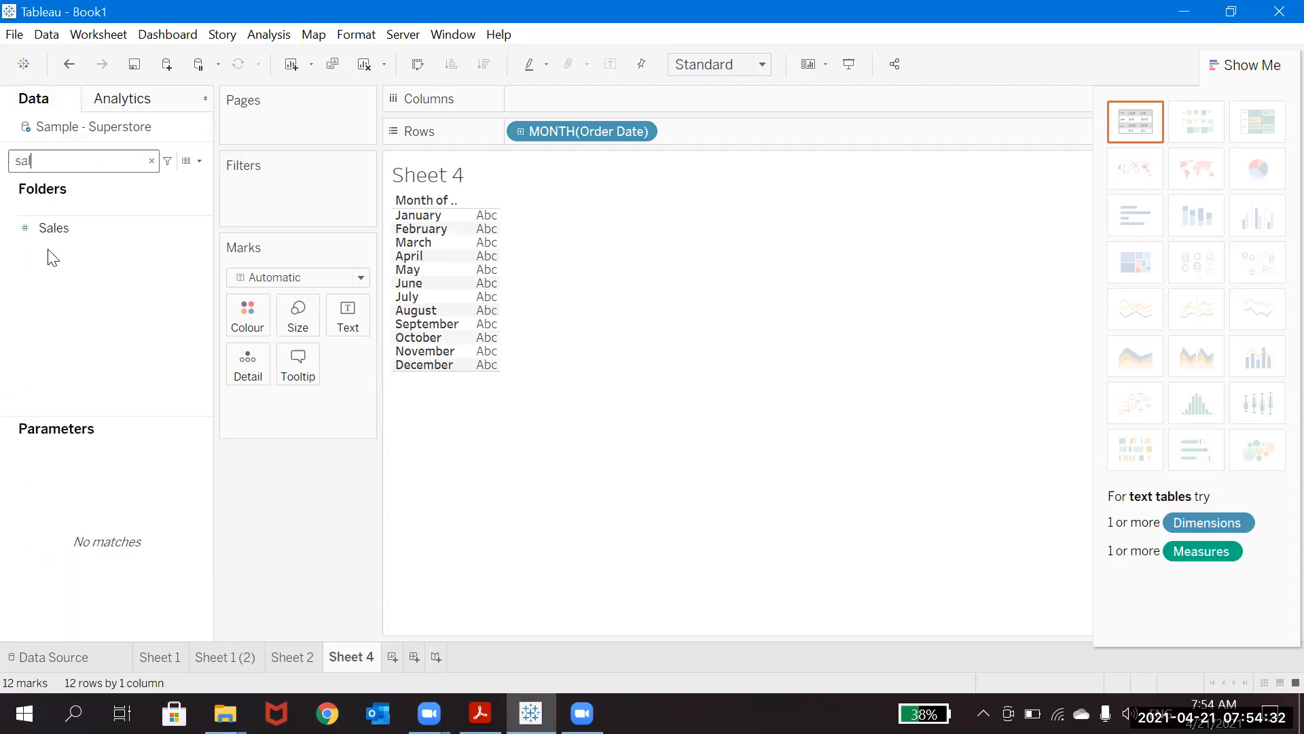
{"action": "left_click_drag", "start_coordinate": [49, 234], "coordinate": [526, 103]}
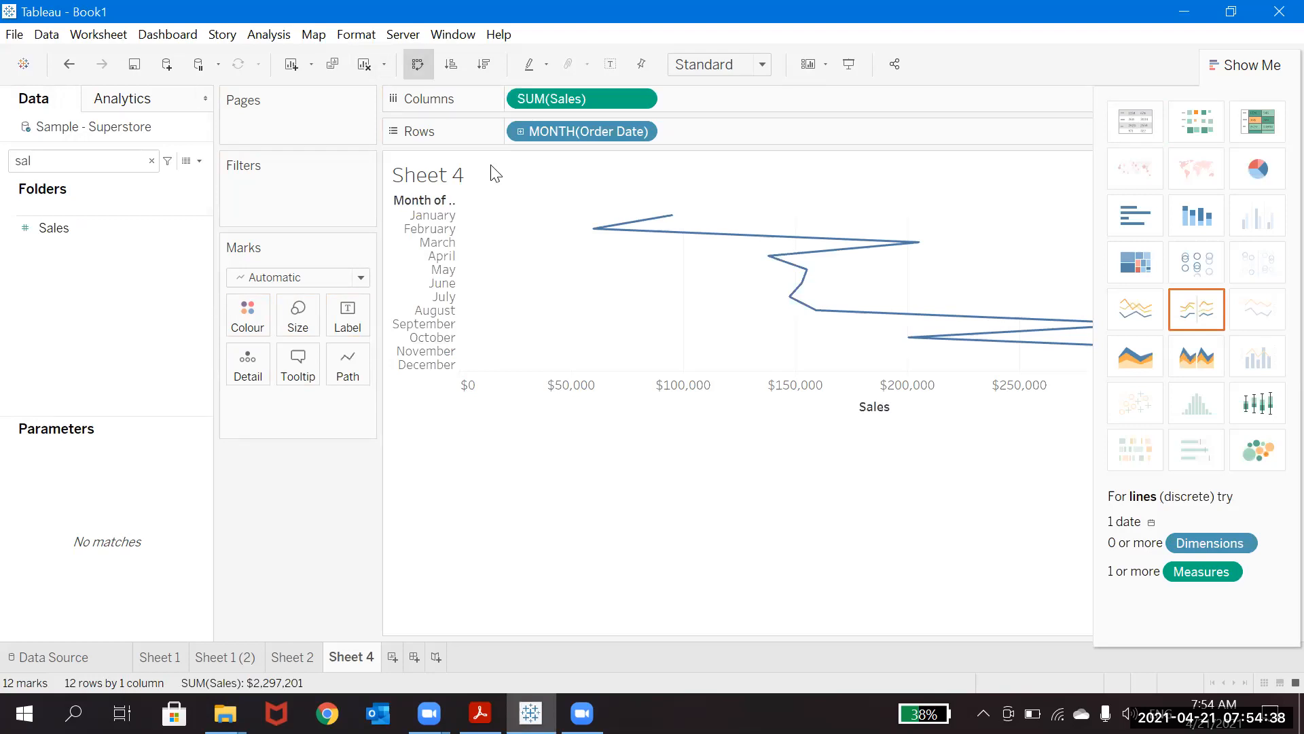
{"action": "key", "text": "ctrl+w"}
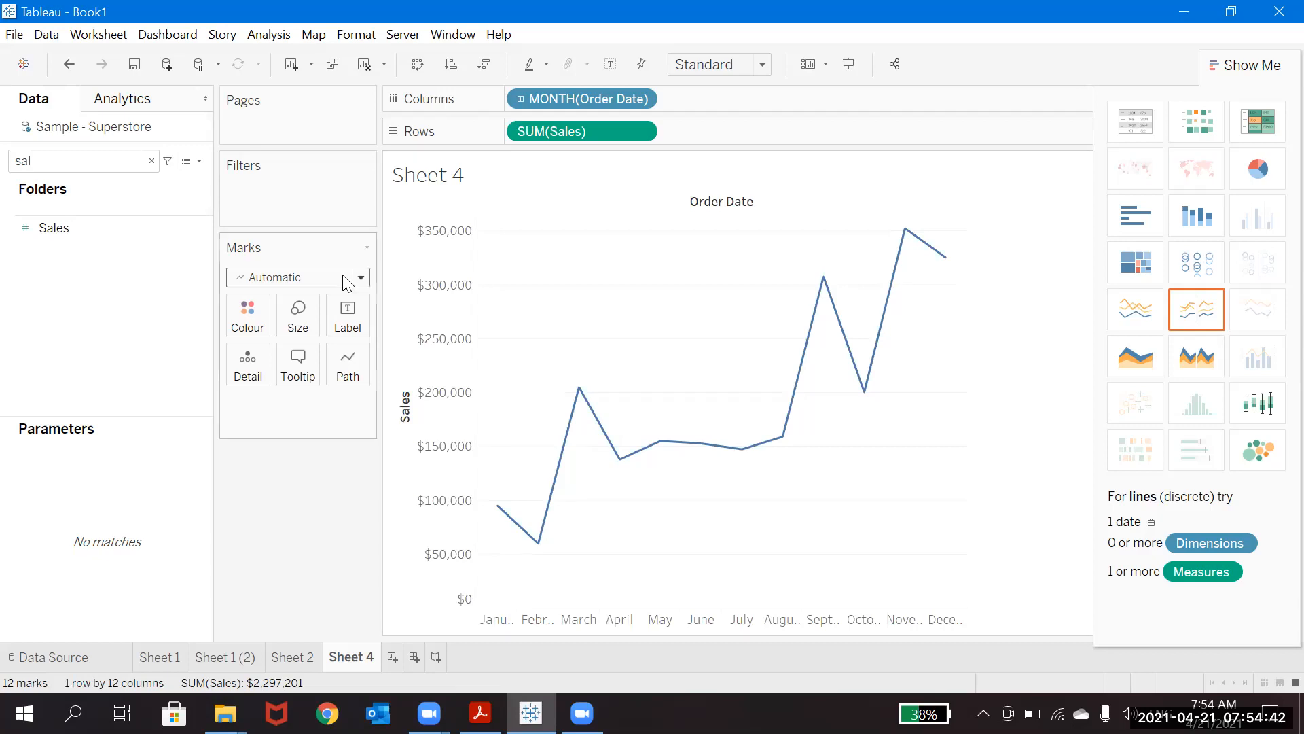
Change the monthly sales chart's mark type to Bar and clear the field search.
{"action": "left_click", "coordinate": [299, 277]}
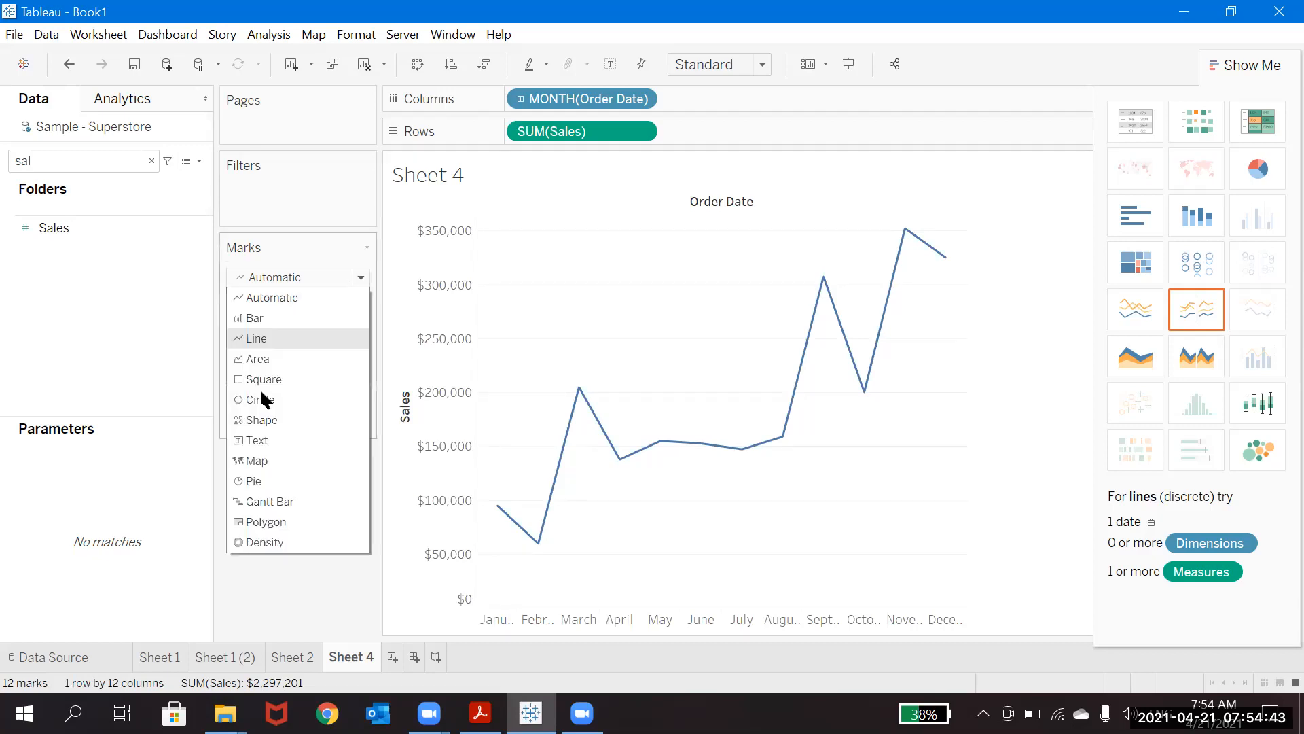
{"action": "left_click", "coordinate": [268, 319]}
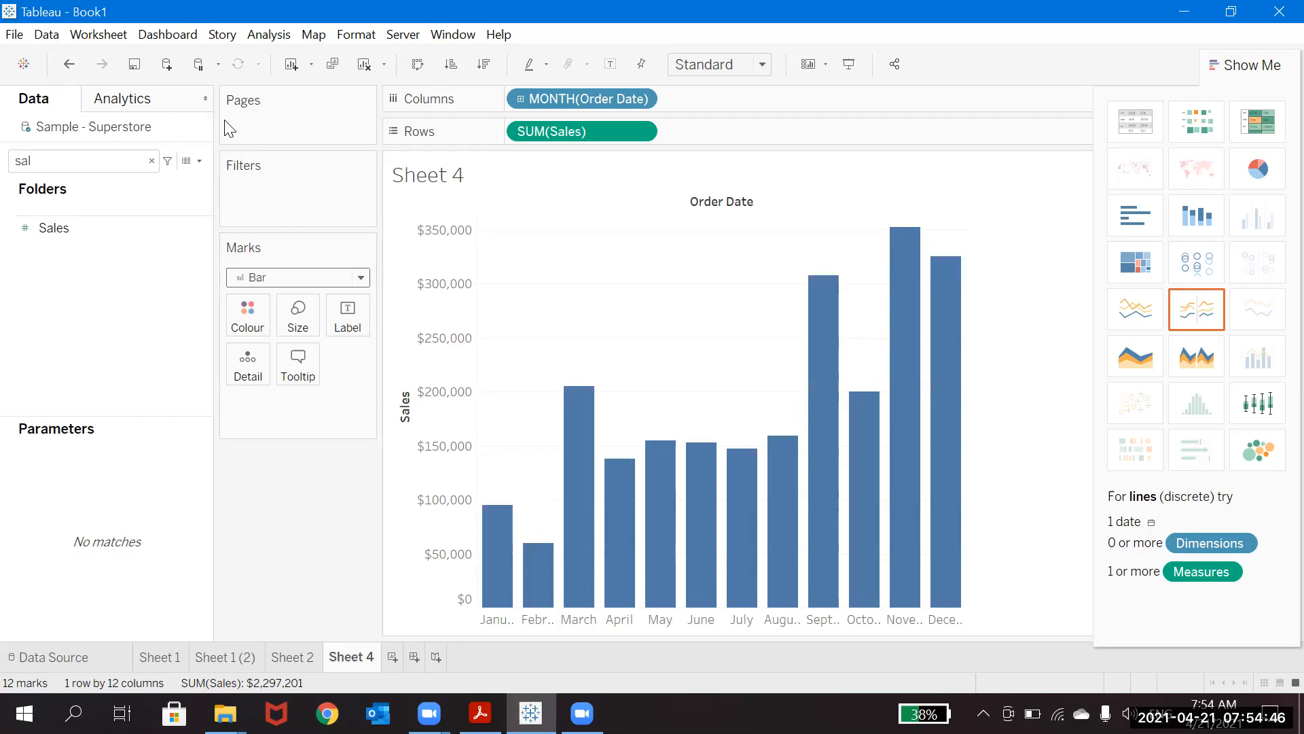
{"action": "left_click", "coordinate": [151, 161]}
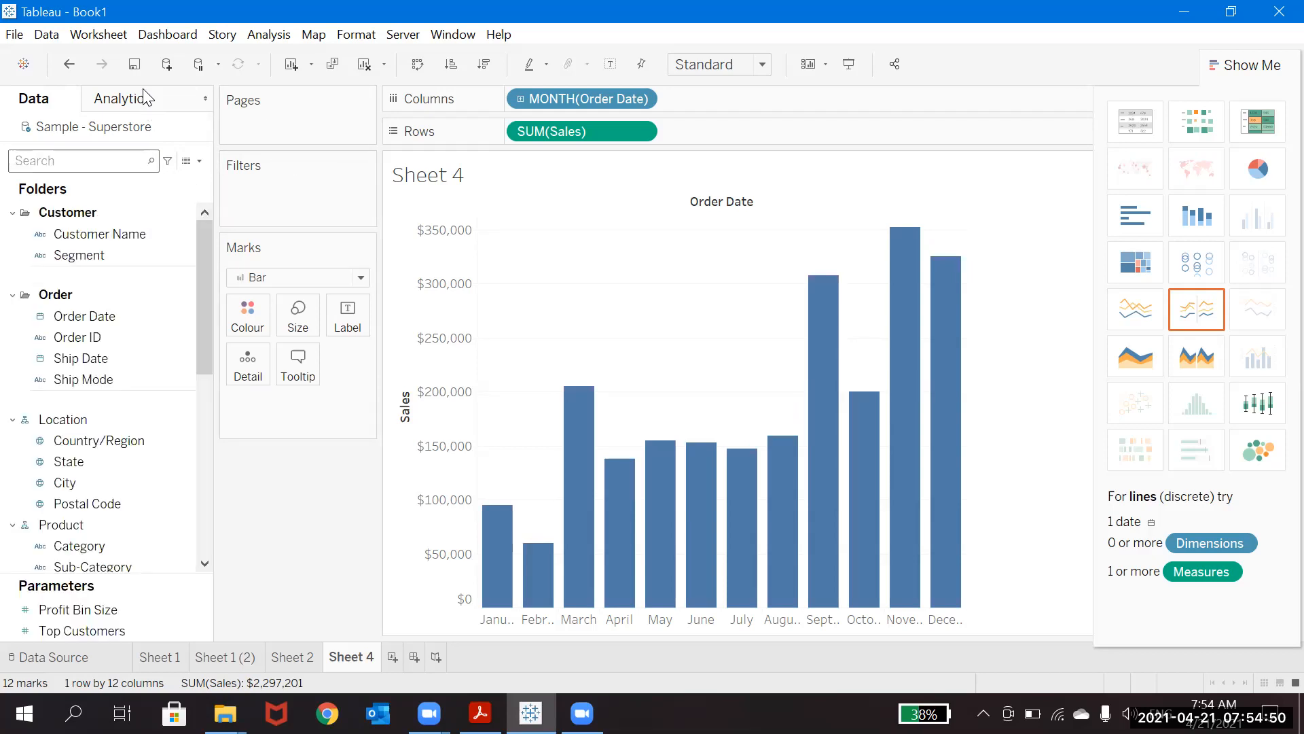
Add an entire-table reference line for the average of SUM(Sales) and review its available aggregations.
{"action": "left_click", "coordinate": [137, 106]}
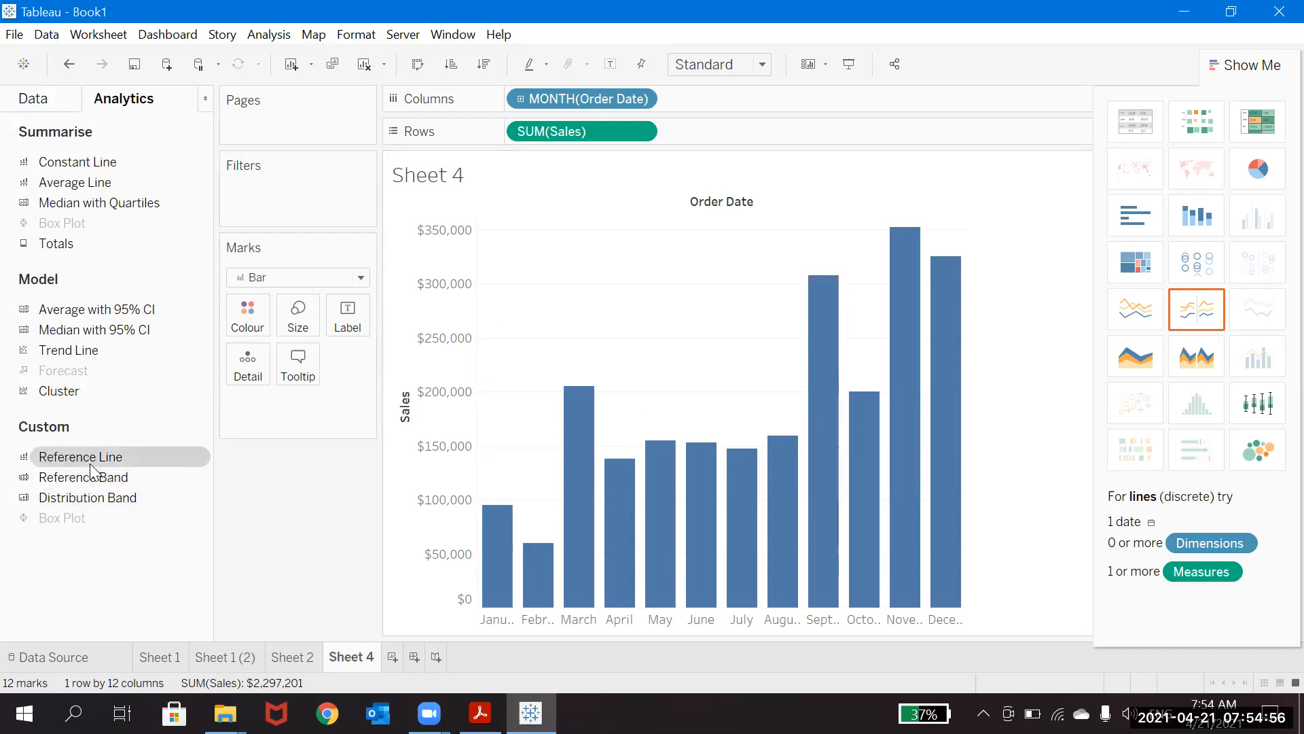
{"action": "left_click_drag", "start_coordinate": [89, 463], "coordinate": [547, 230]}
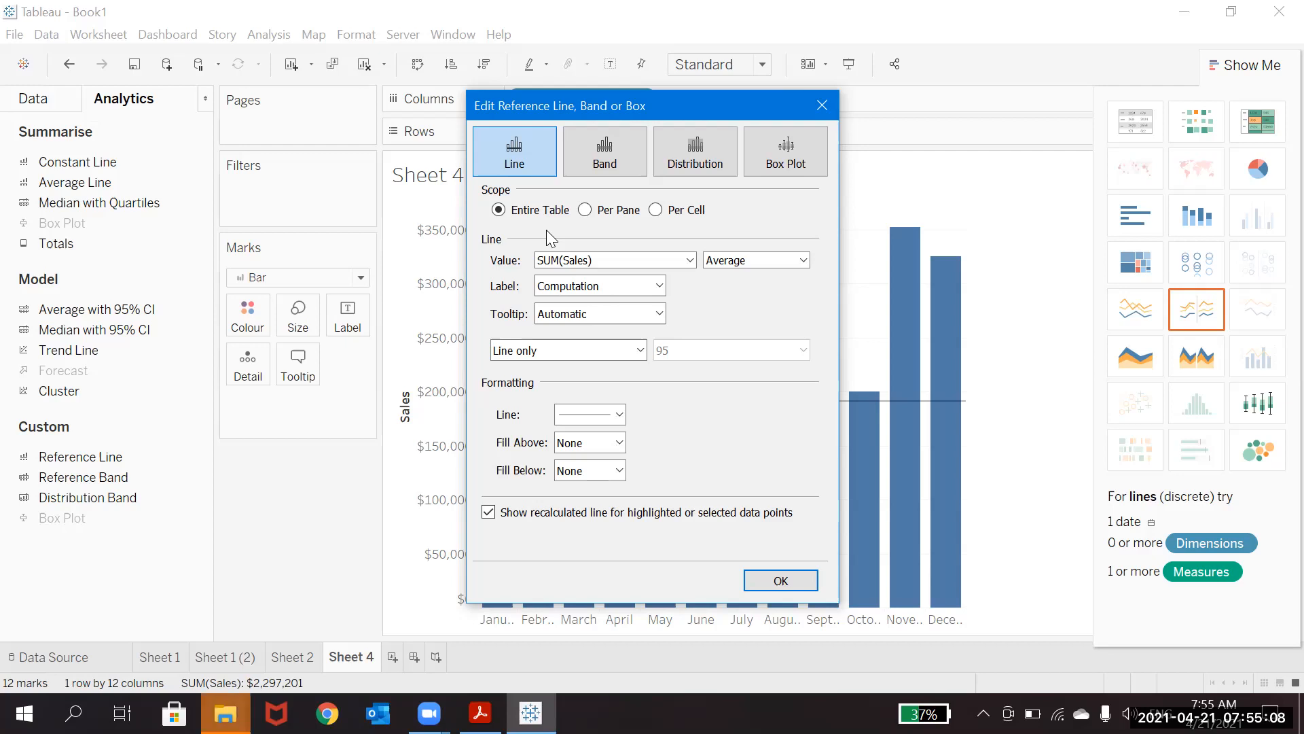
{"action": "left_click", "coordinate": [756, 269]}
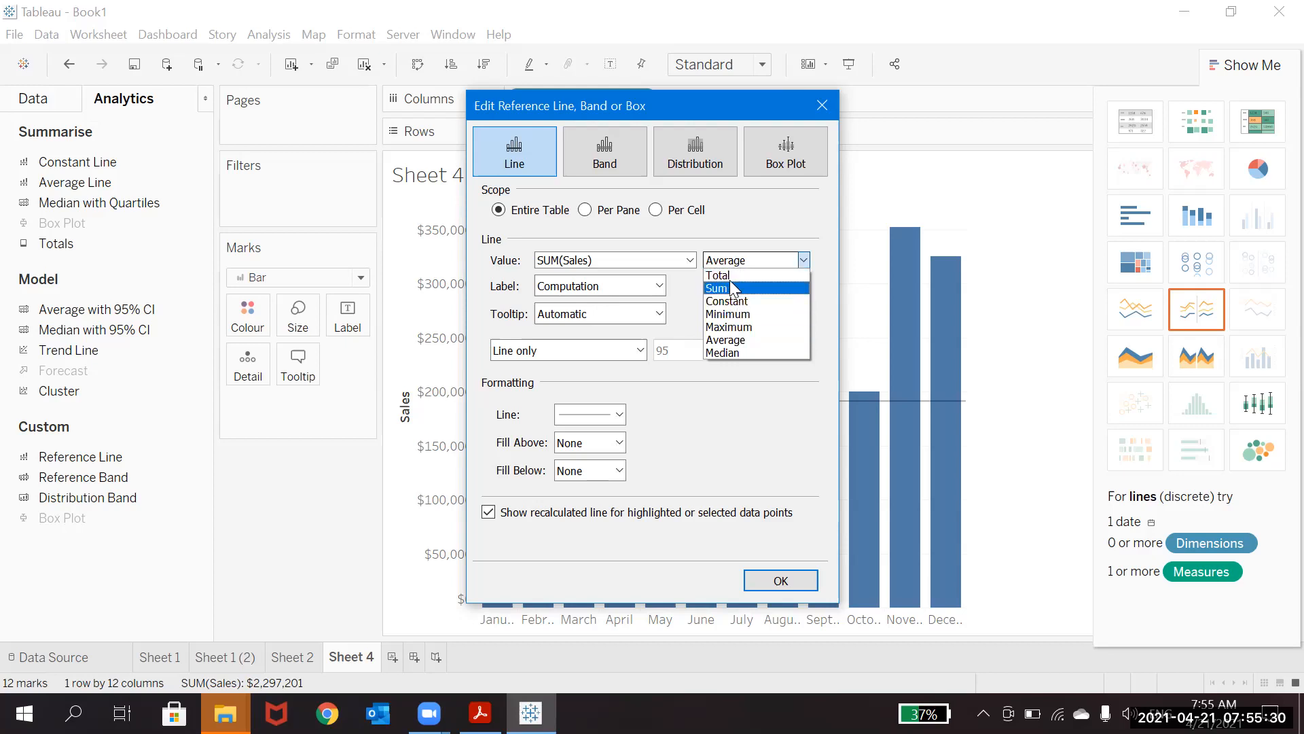
{"action": "left_click", "coordinate": [789, 227]}
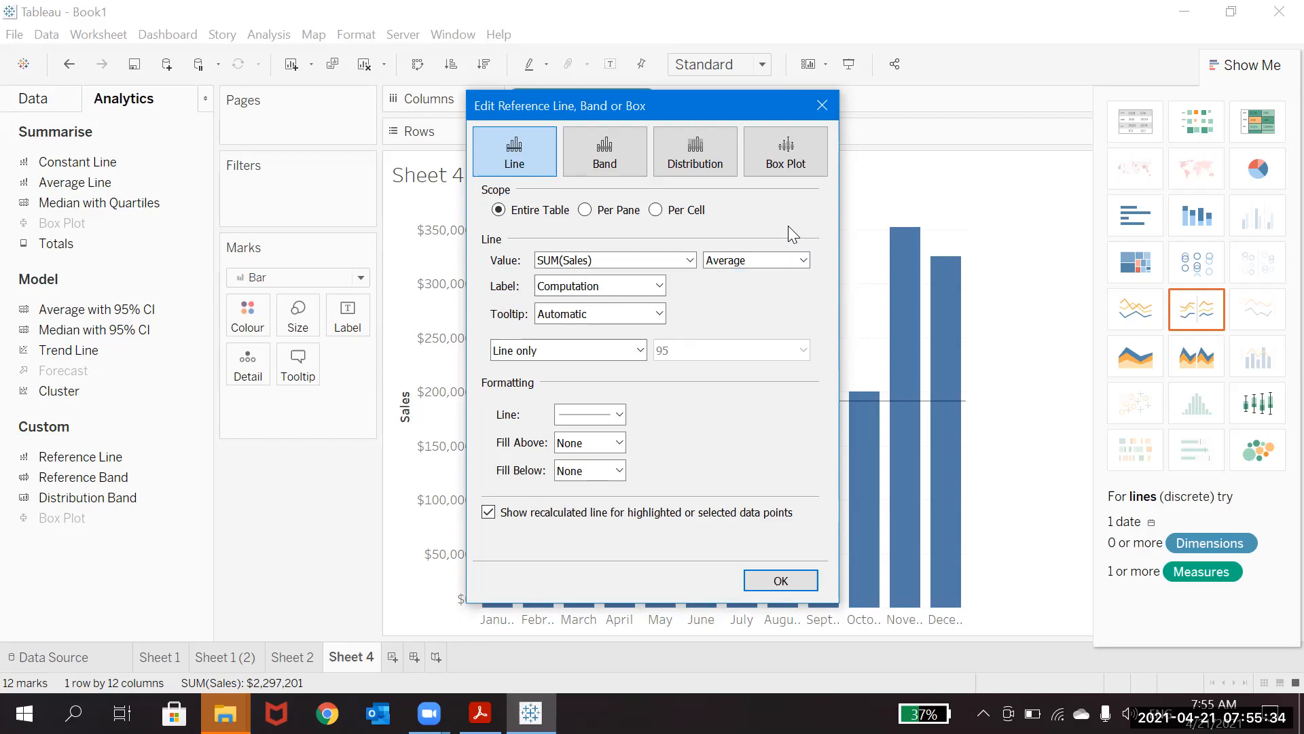
Look through the insertable fields of a Custom label, and set the reference line's label to Value.
{"action": "left_click", "coordinate": [659, 286]}
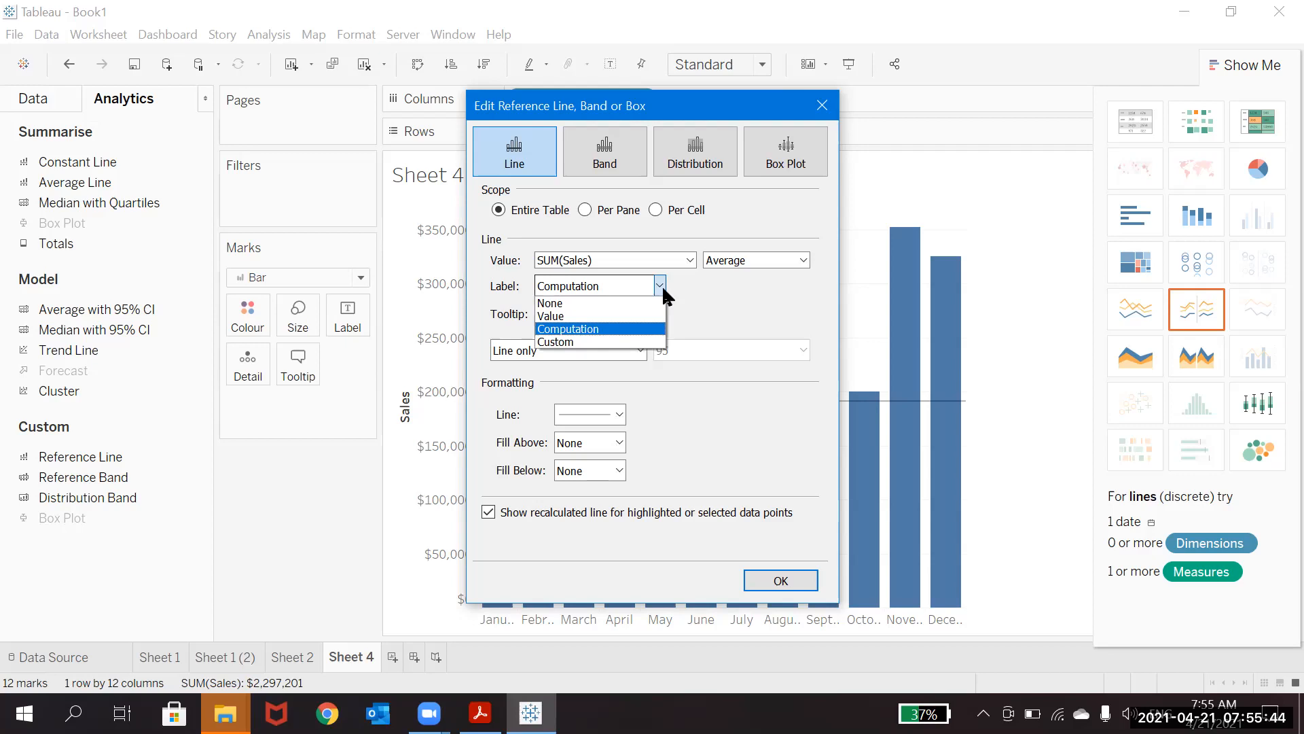
{"action": "left_click", "coordinate": [569, 341]}
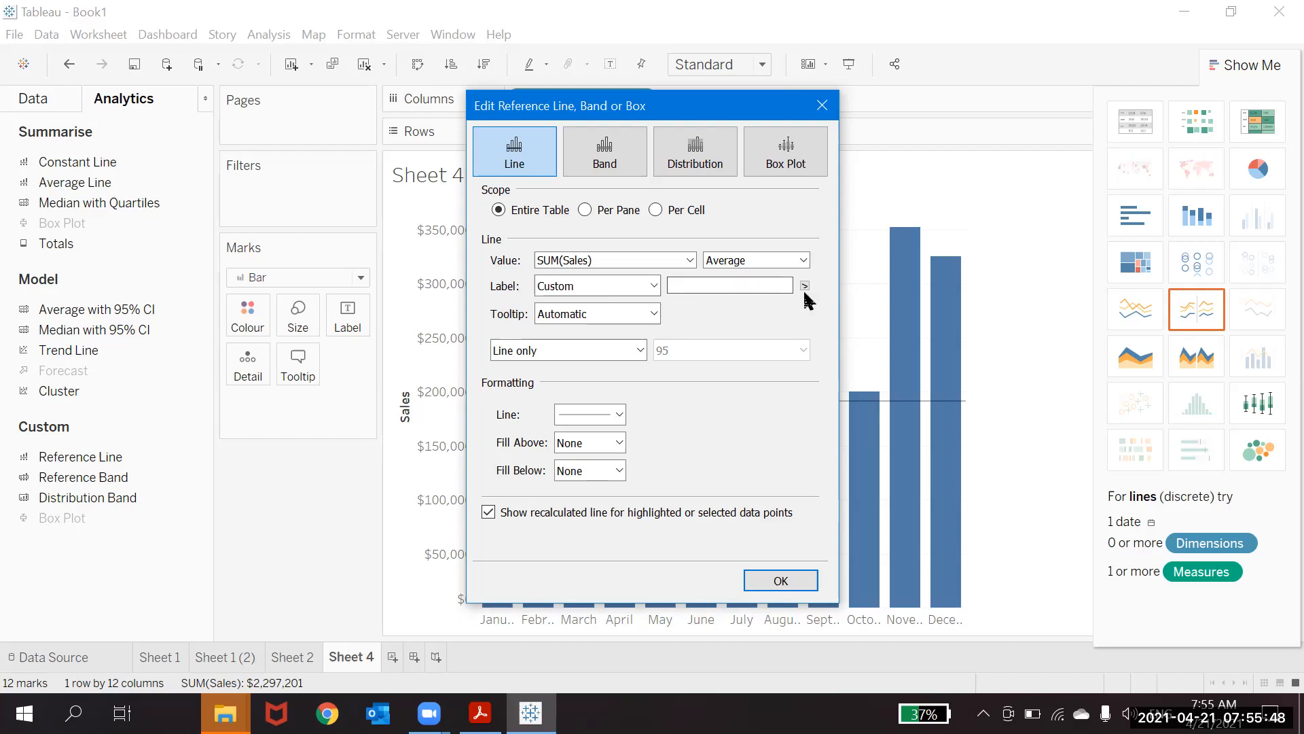
{"action": "left_click", "coordinate": [805, 286]}
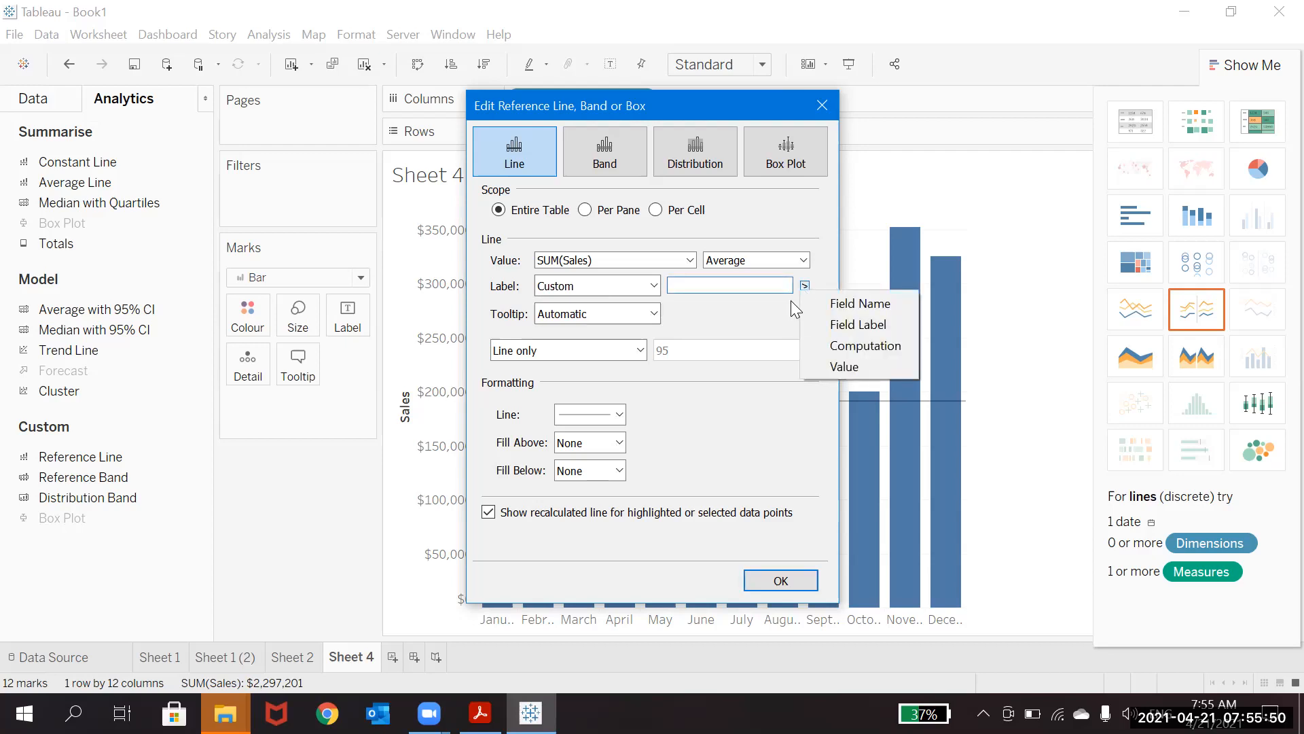
{"action": "left_click", "coordinate": [657, 288]}
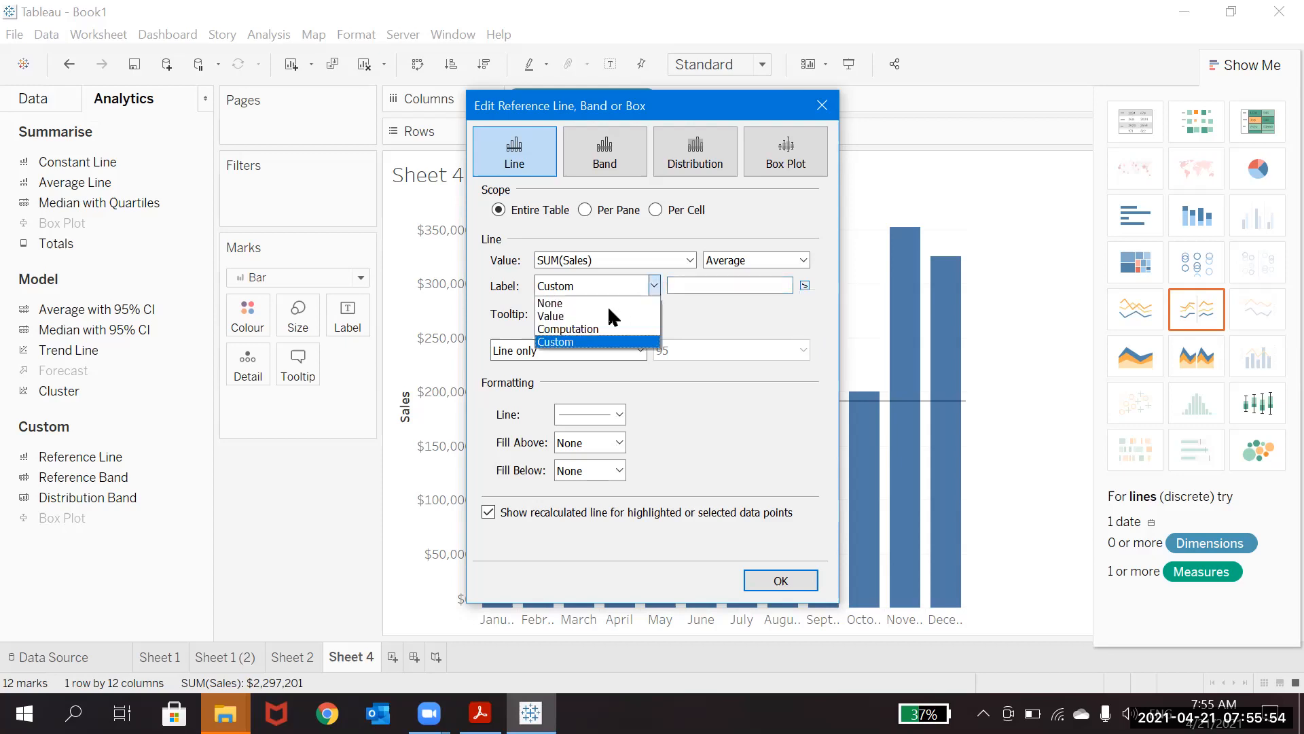
{"action": "left_click", "coordinate": [593, 321]}
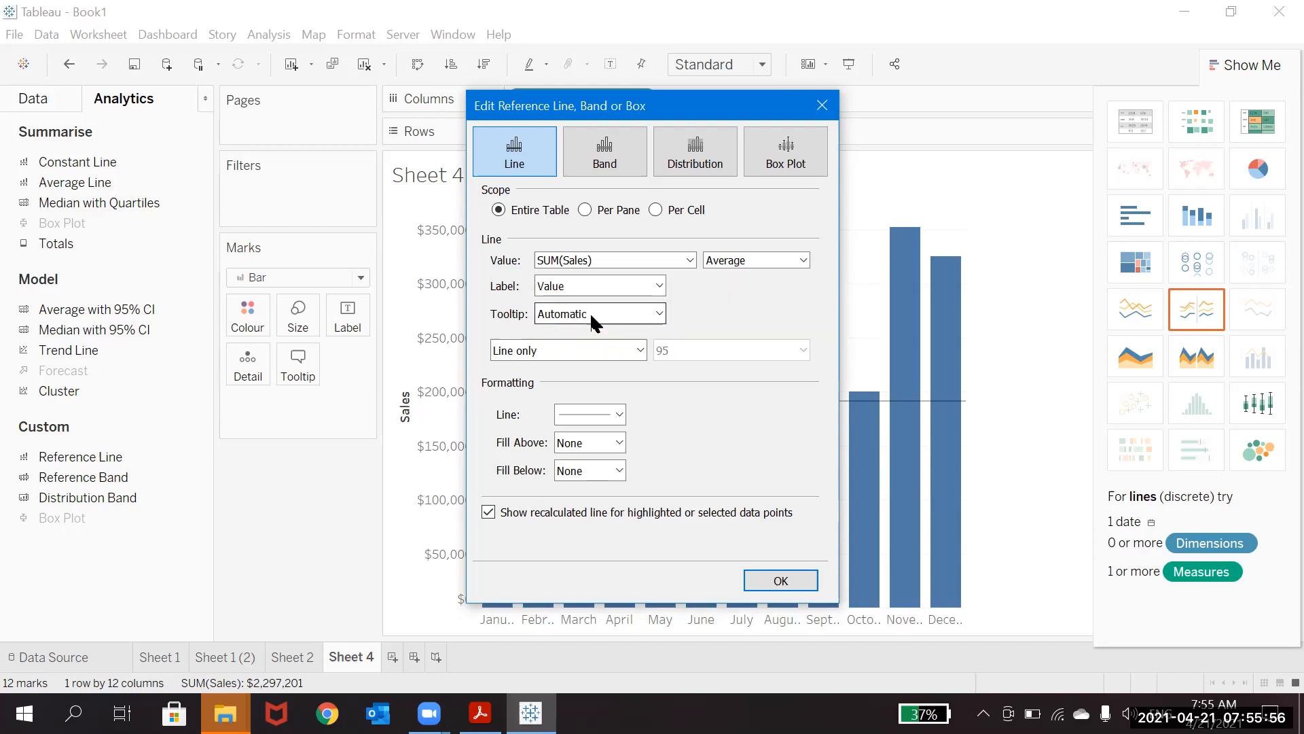
Look through the insertable fields of a Custom tooltip, and set the reference line's tooltip to None.
{"action": "left_click", "coordinate": [593, 316]}
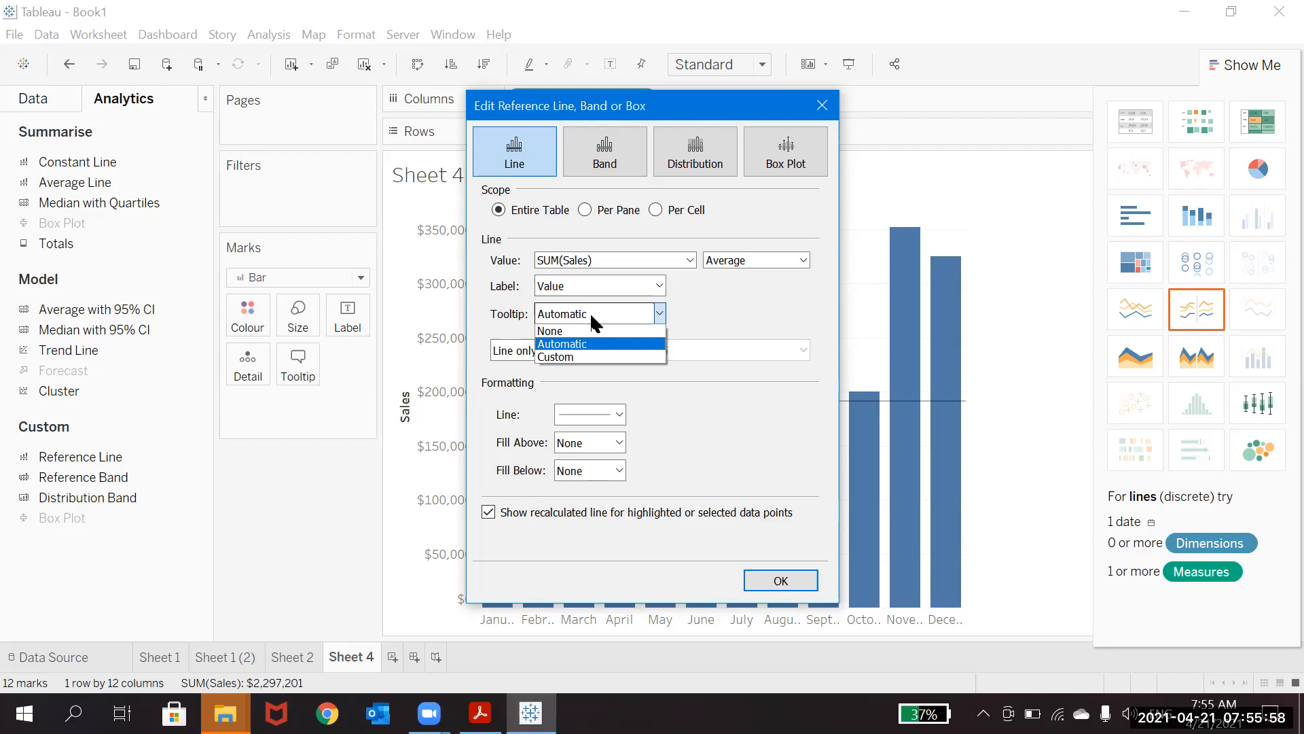
{"action": "left_click", "coordinate": [593, 321]}
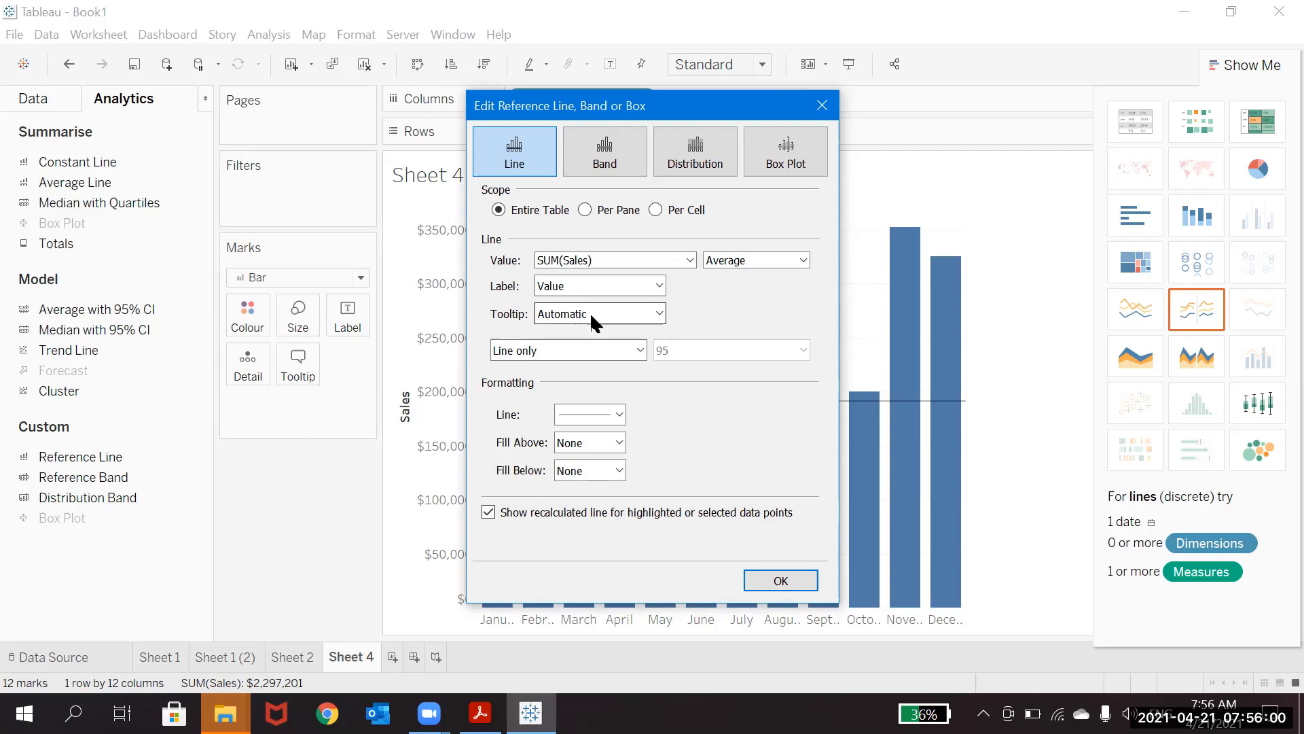
{"action": "left_click", "coordinate": [595, 320]}
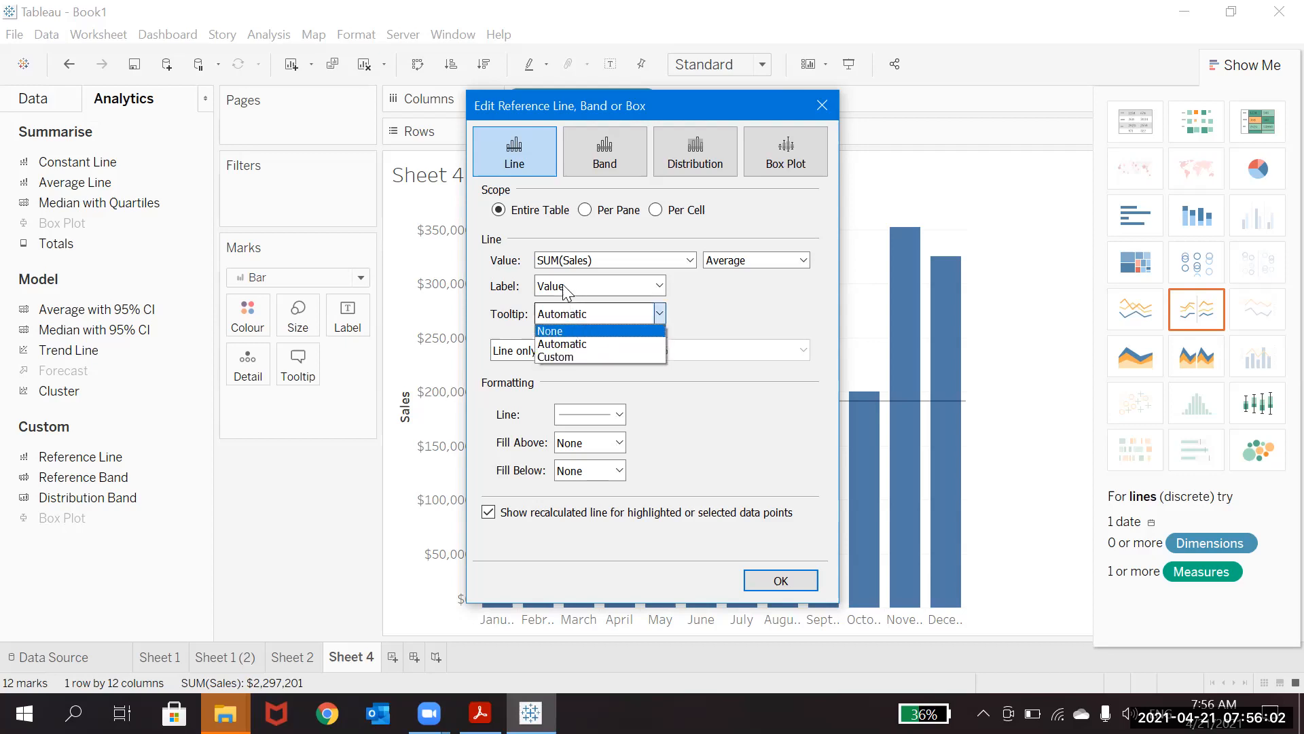
{"action": "left_click", "coordinate": [579, 355]}
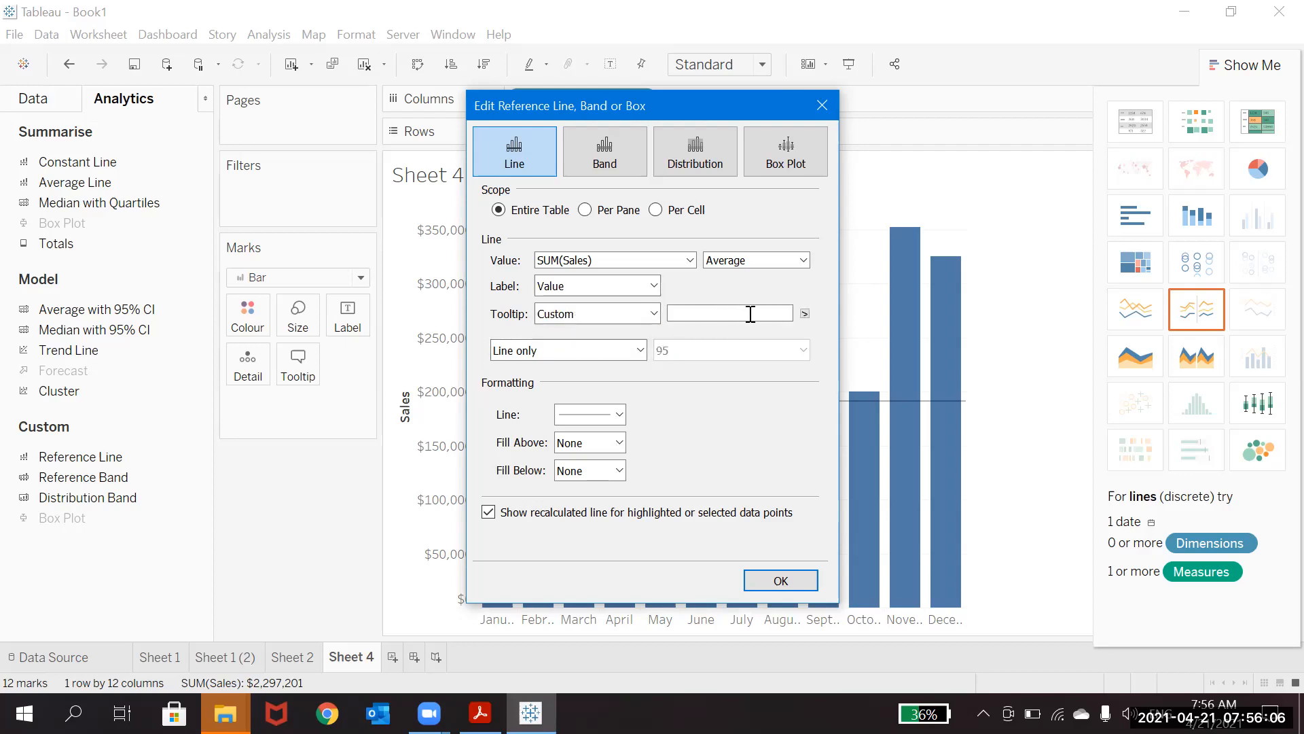
{"action": "left_click", "coordinate": [805, 313]}
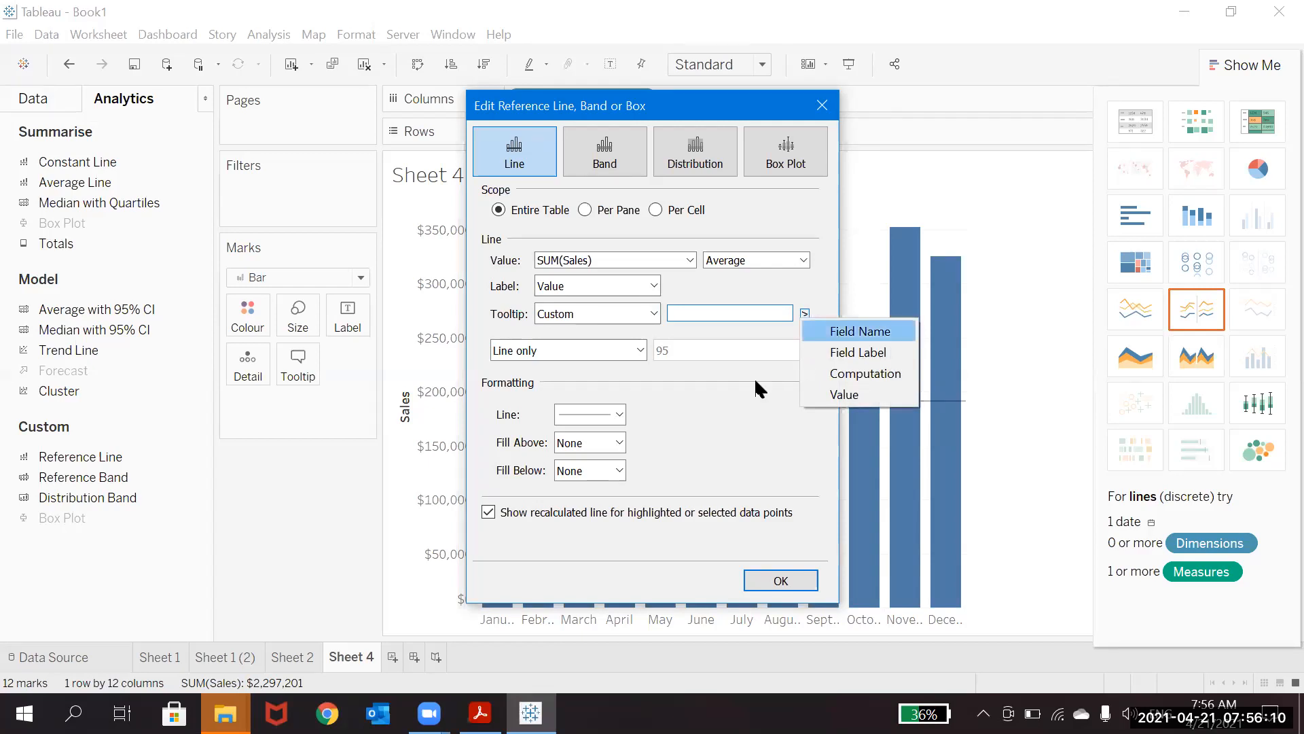
{"action": "left_click", "coordinate": [652, 317]}
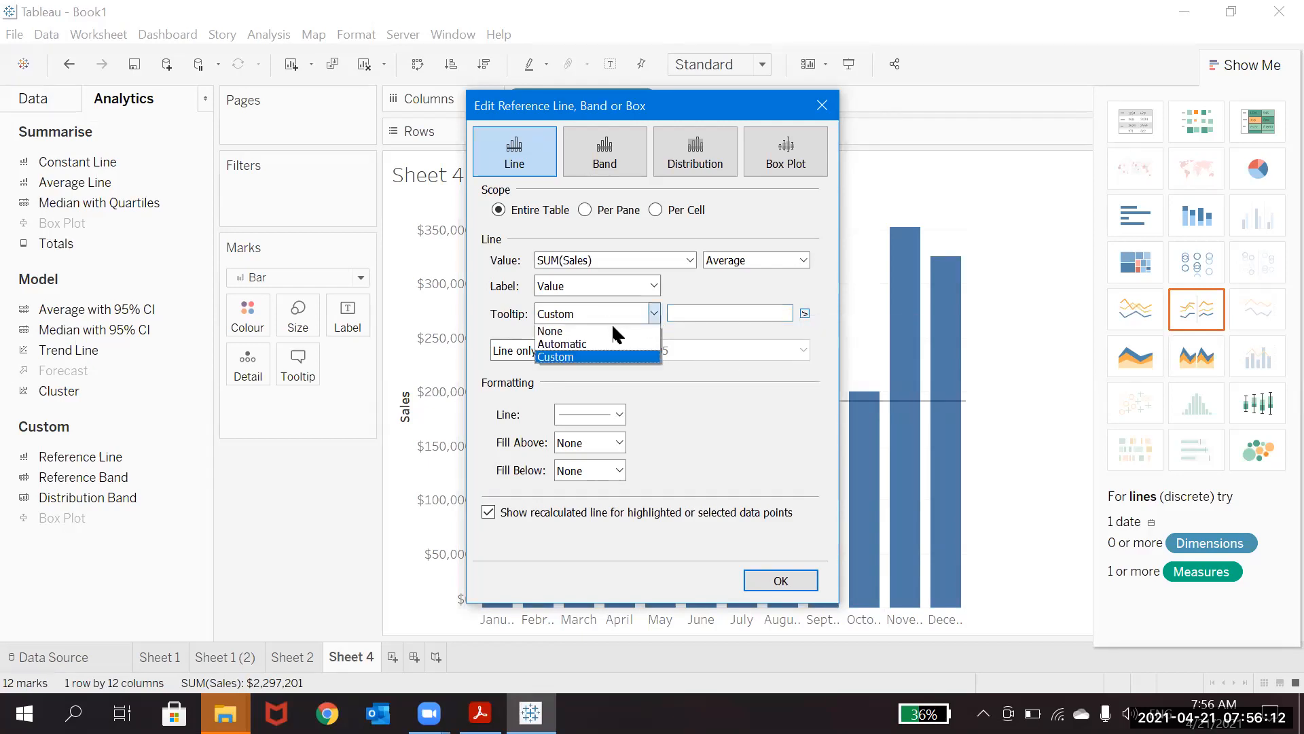
{"action": "left_click", "coordinate": [555, 337]}
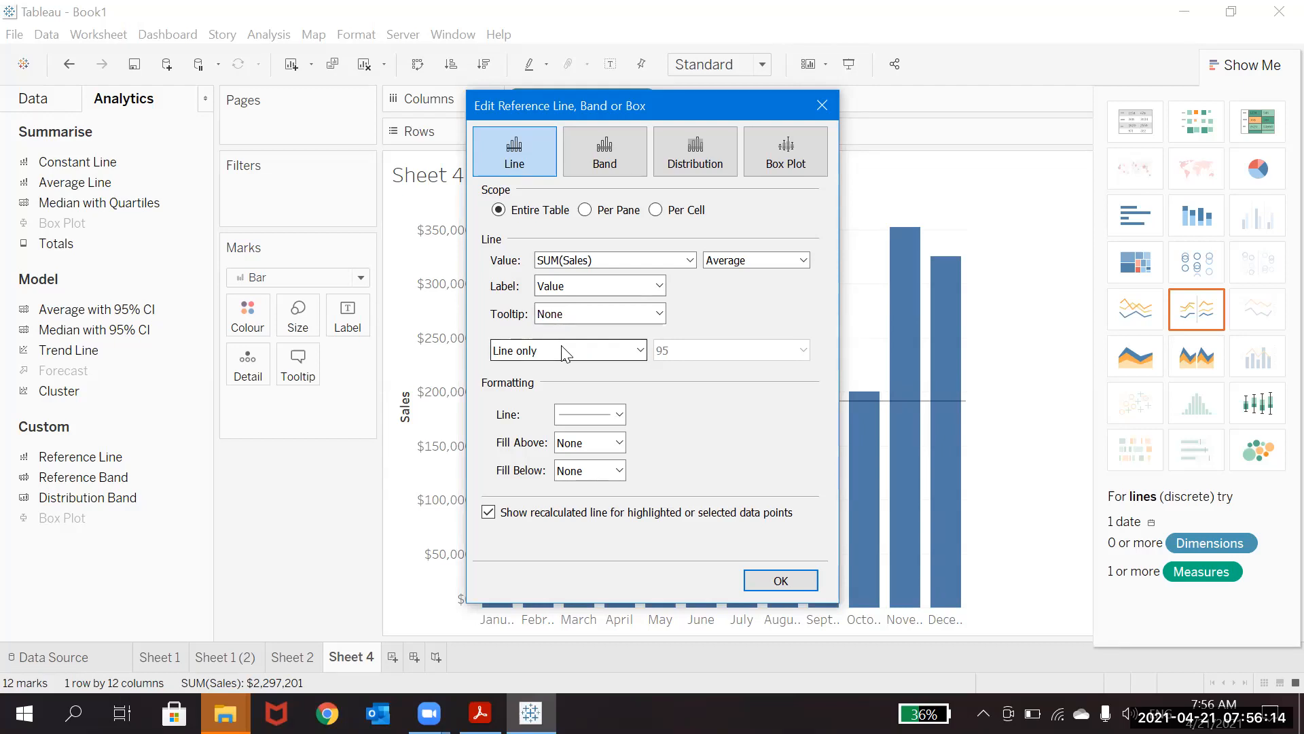
Review the confidence interval choices, keep Line only, and apply the reference line settings.
{"action": "left_click", "coordinate": [561, 347]}
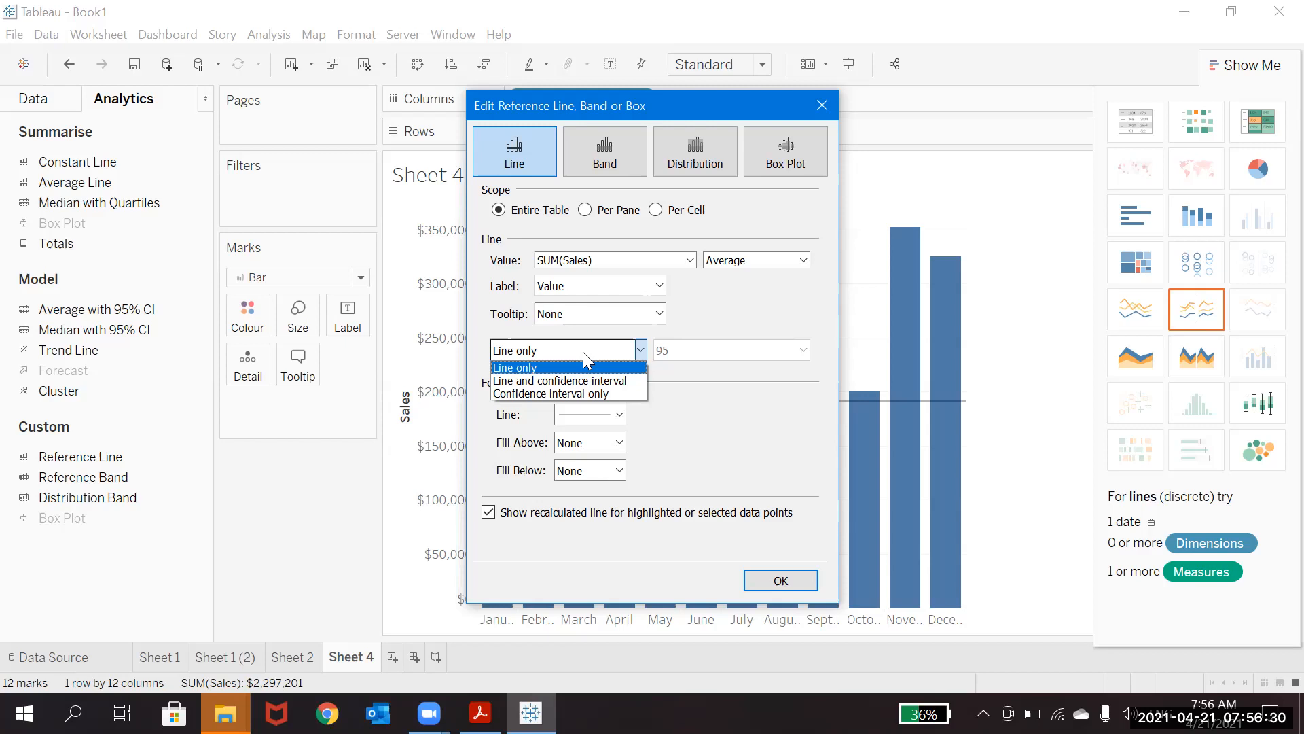
{"action": "left_click", "coordinate": [747, 407]}
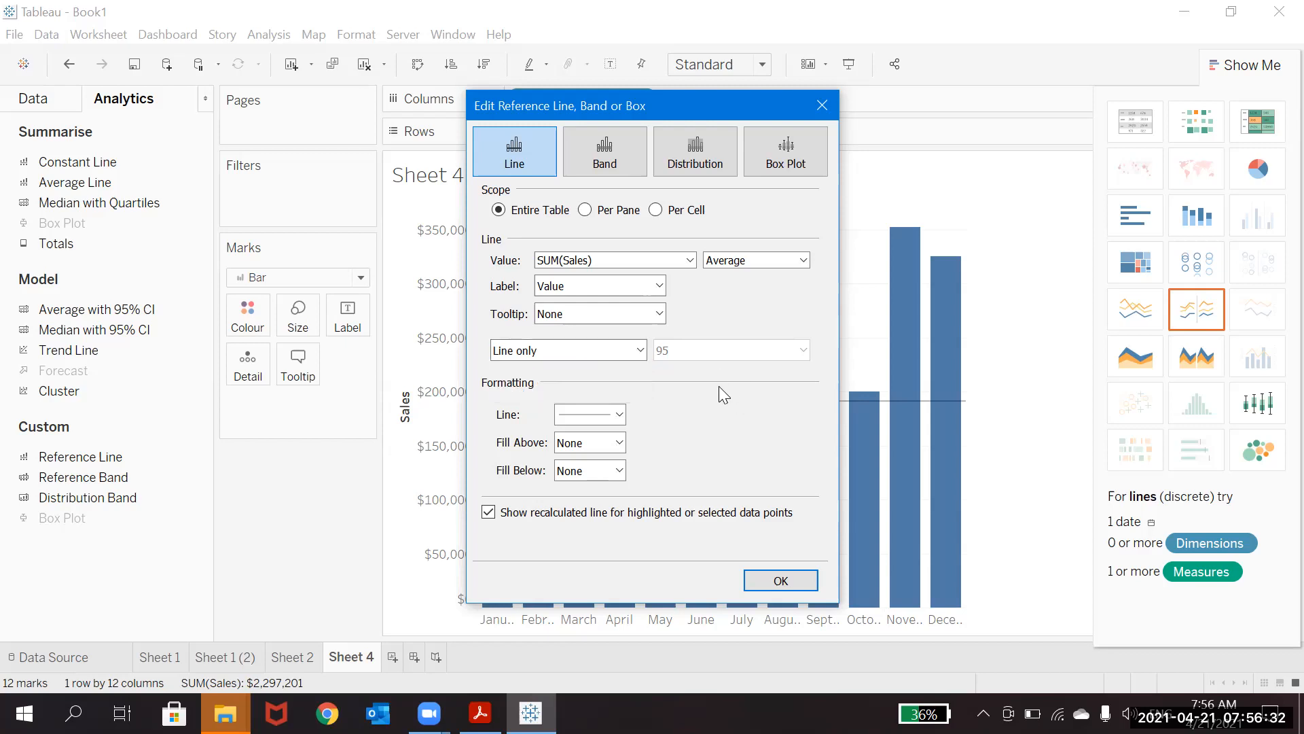
{"action": "left_click", "coordinate": [779, 582]}
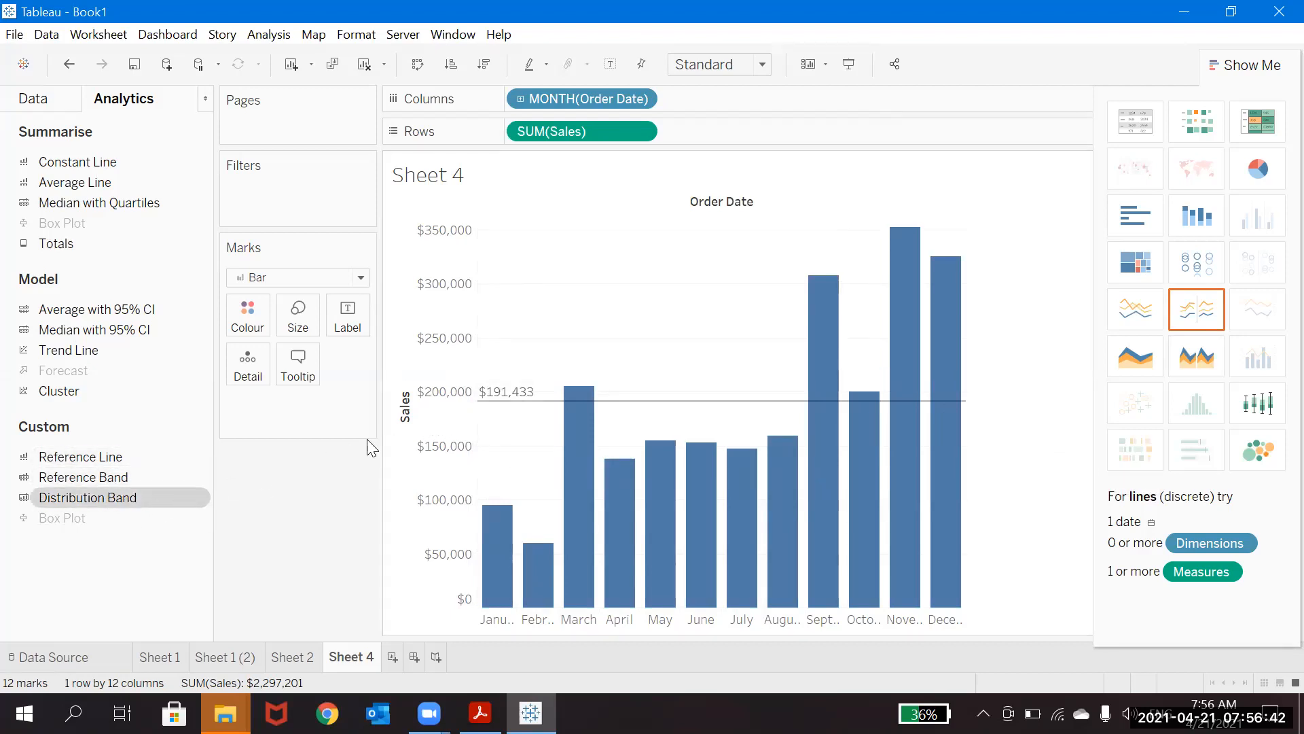
Reopen the average reference line for editing and compare the Band, Distribution and Box Plot settings with those of Line.
{"action": "right_click", "coordinate": [540, 376]}
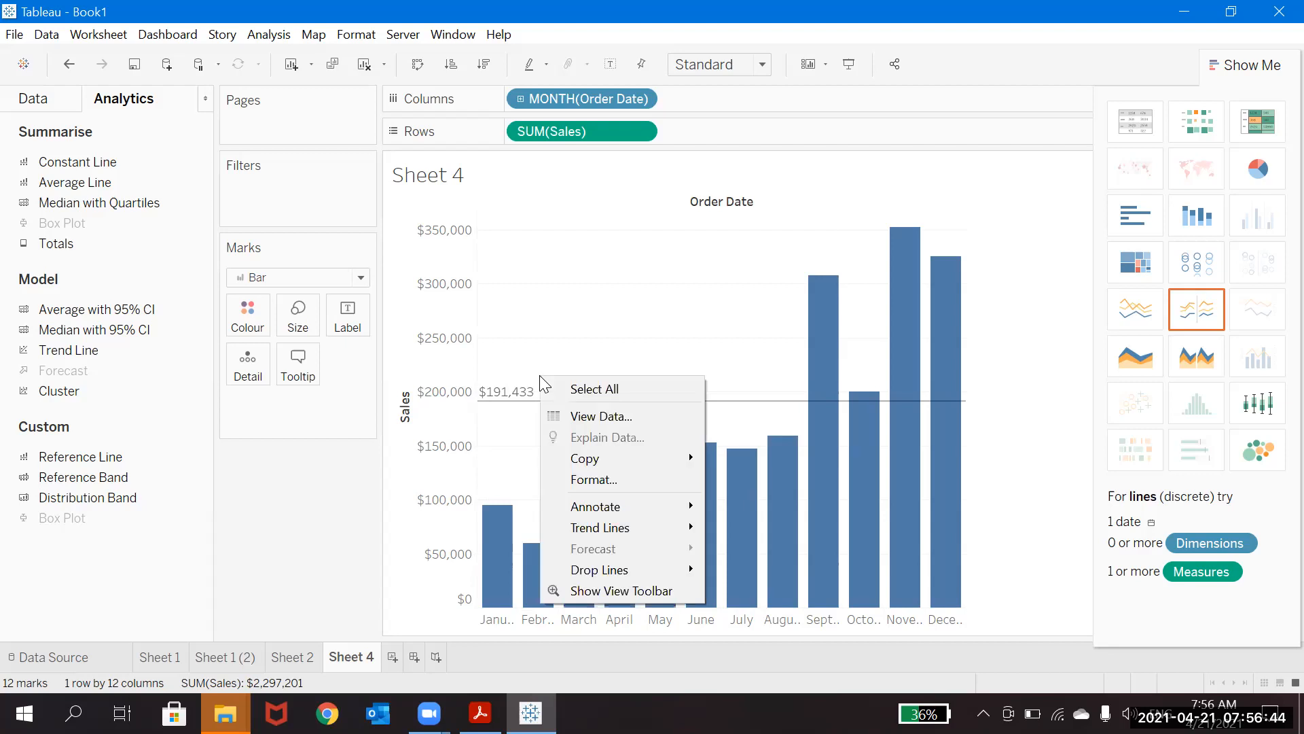
{"action": "left_click", "coordinate": [524, 400]}
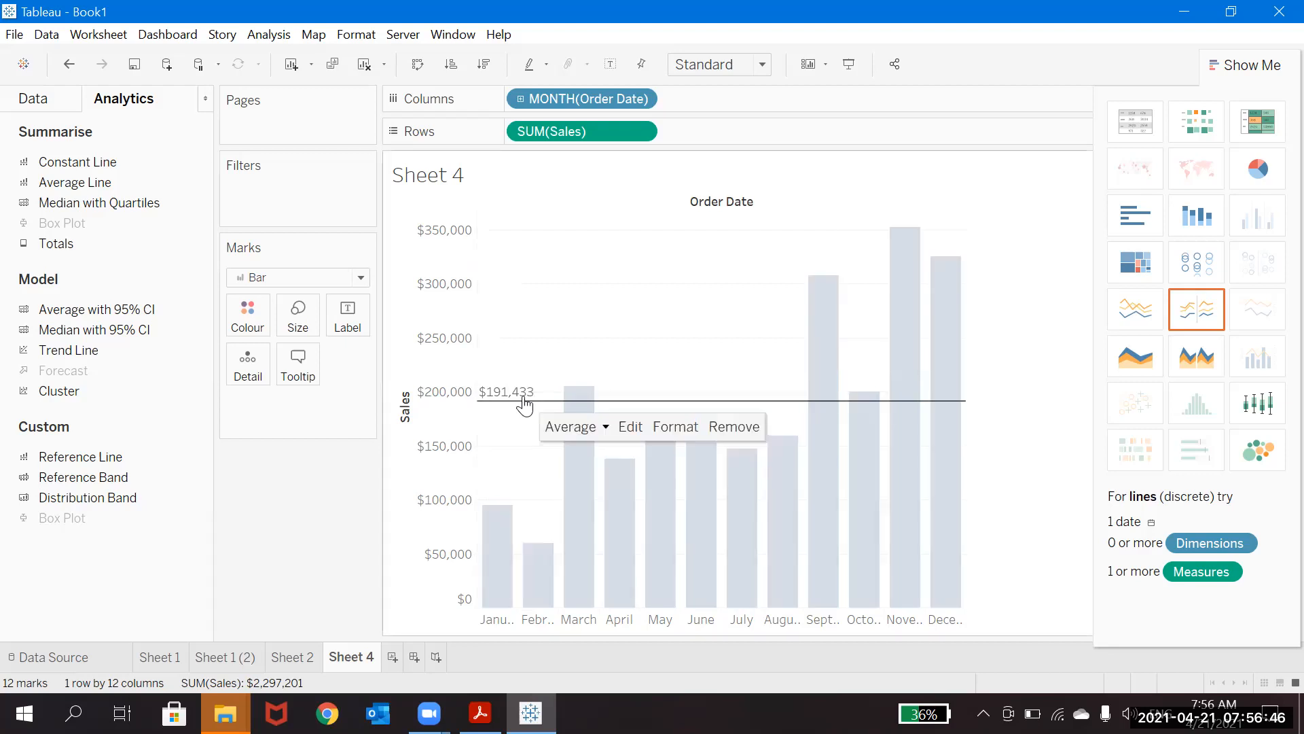
{"action": "left_click", "coordinate": [625, 429]}
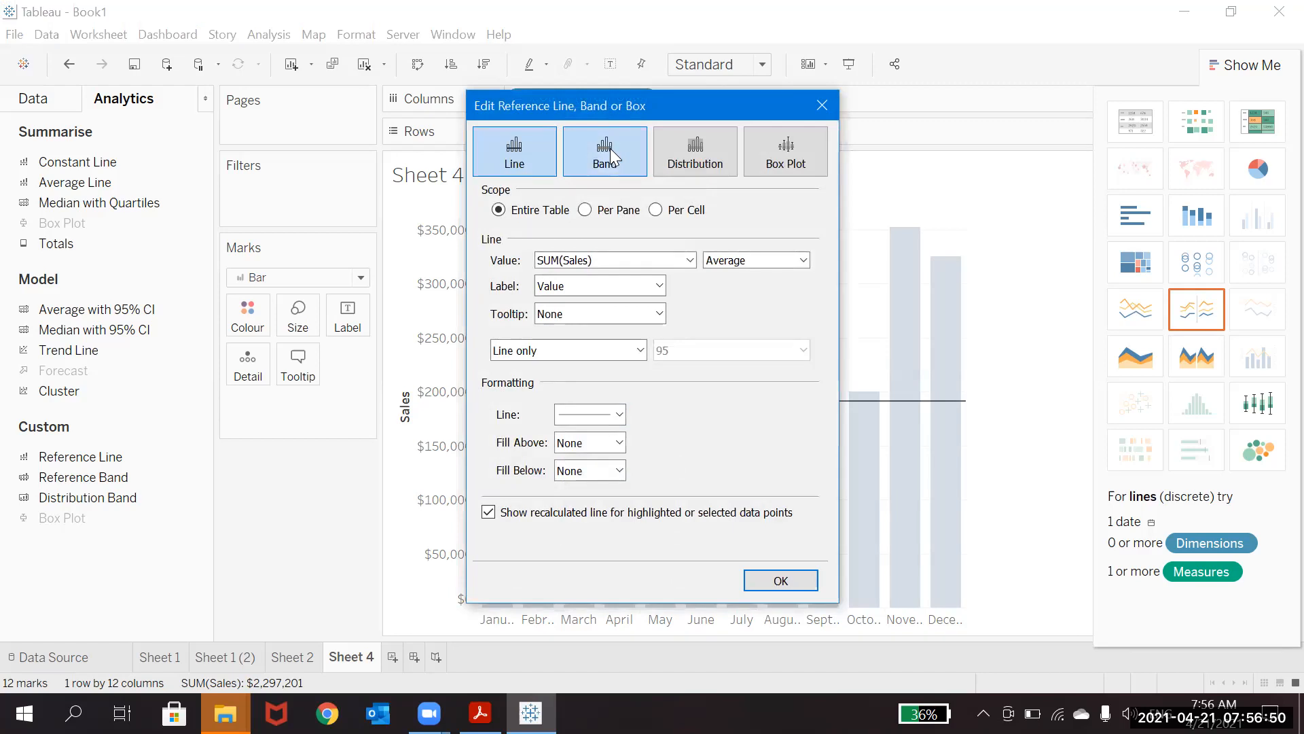
{"action": "left_click", "coordinate": [591, 163]}
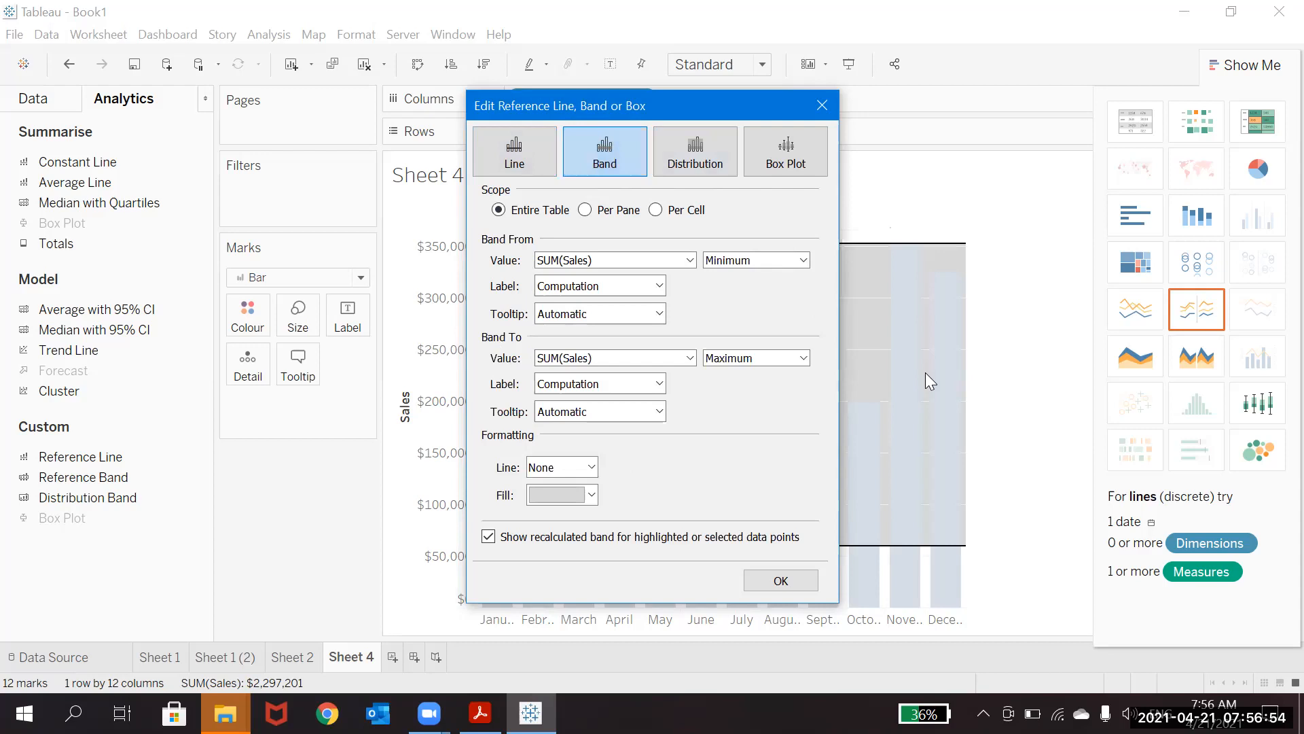
{"action": "left_click", "coordinate": [688, 157]}
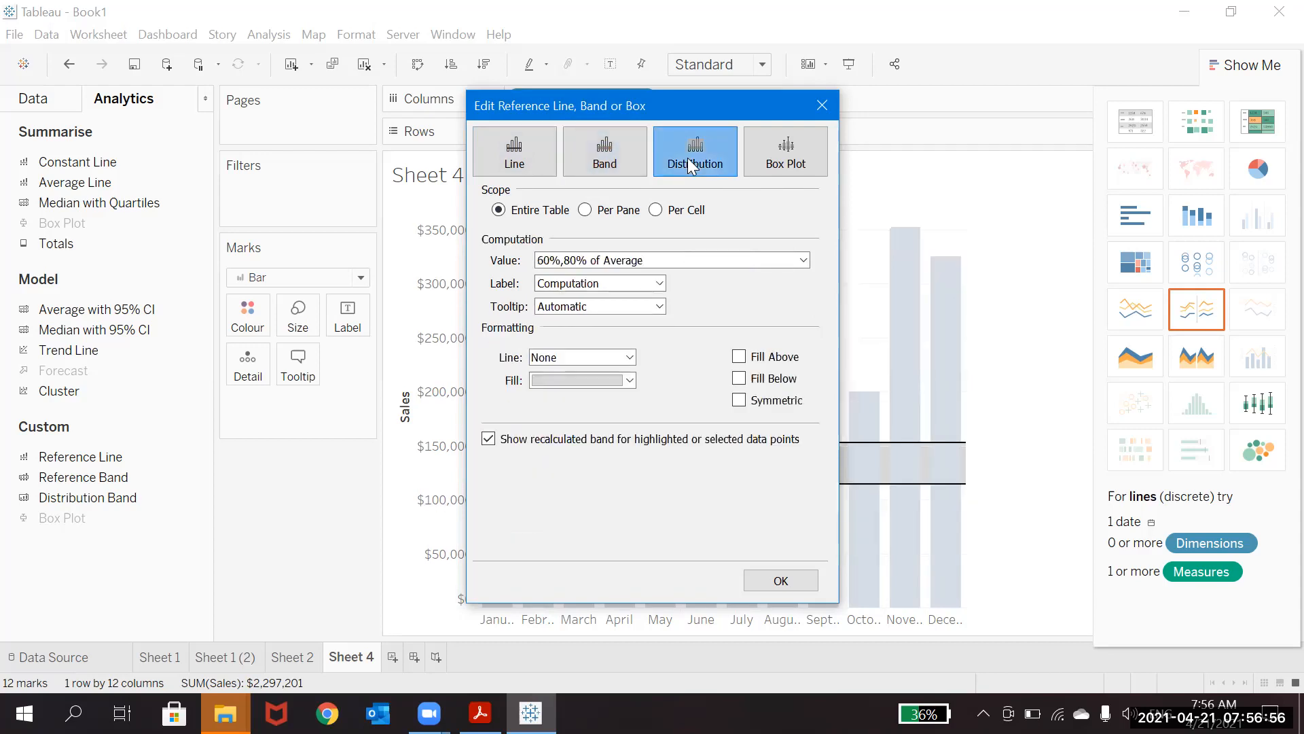
{"action": "left_click", "coordinate": [813, 168]}
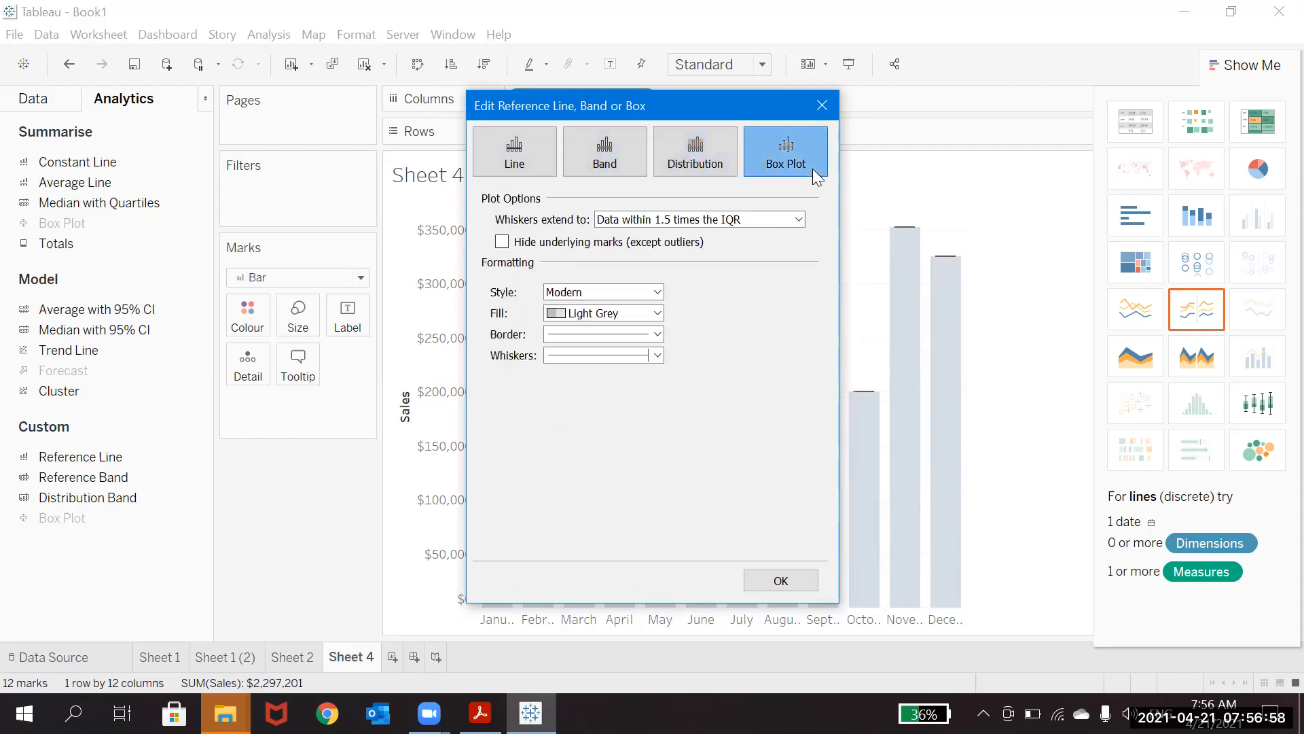
{"action": "left_click", "coordinate": [700, 154]}
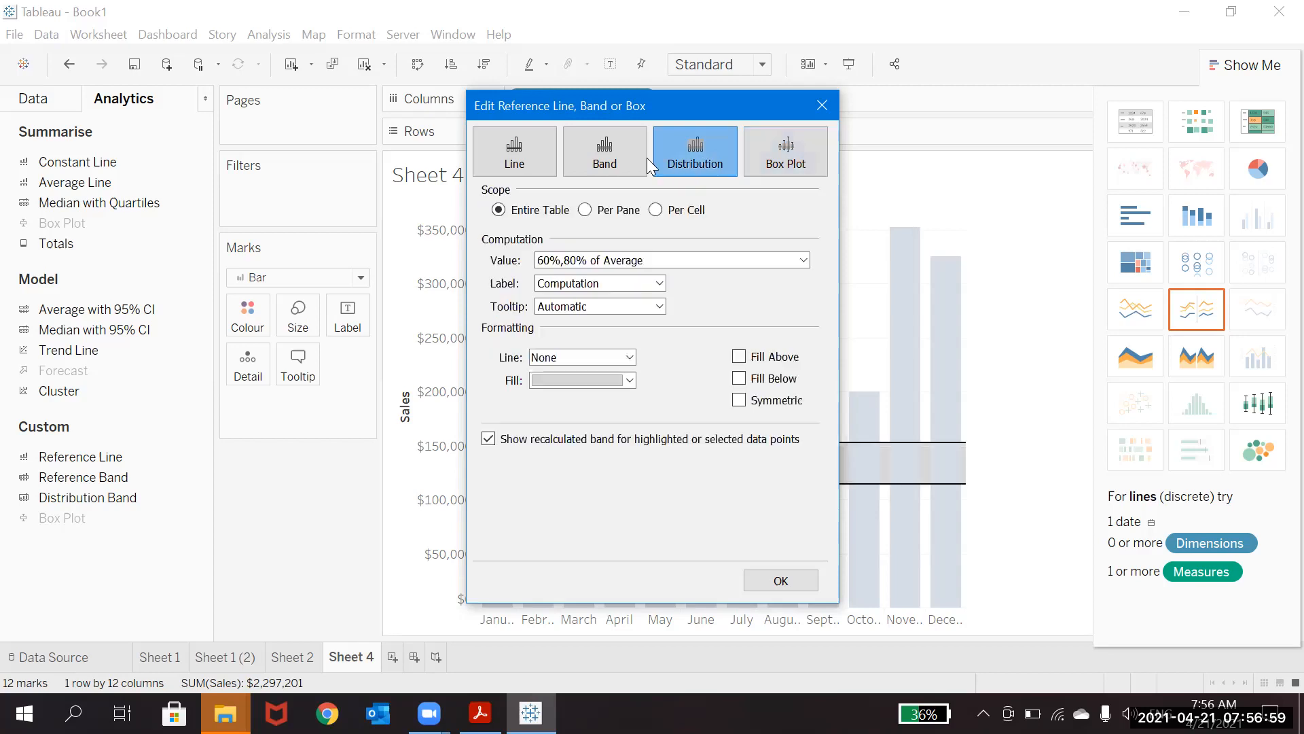
{"action": "left_click", "coordinate": [599, 157]}
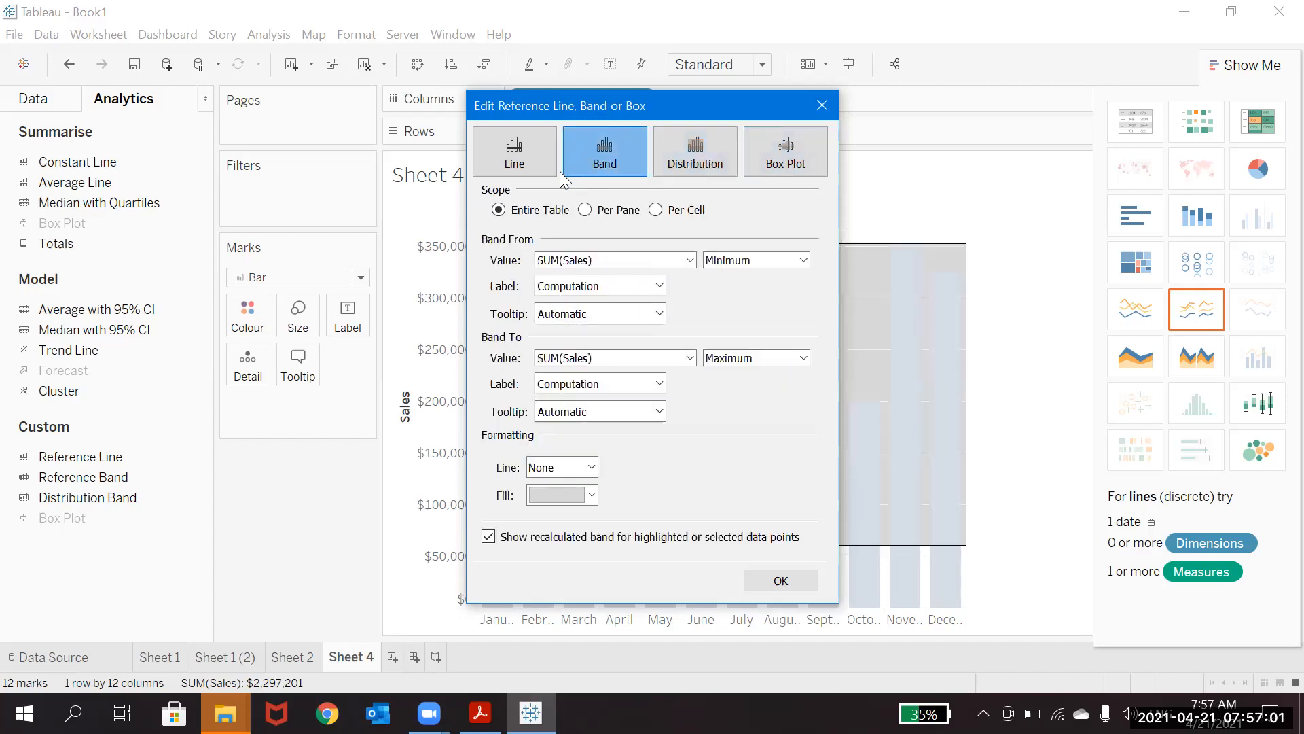
{"action": "left_click", "coordinate": [521, 158]}
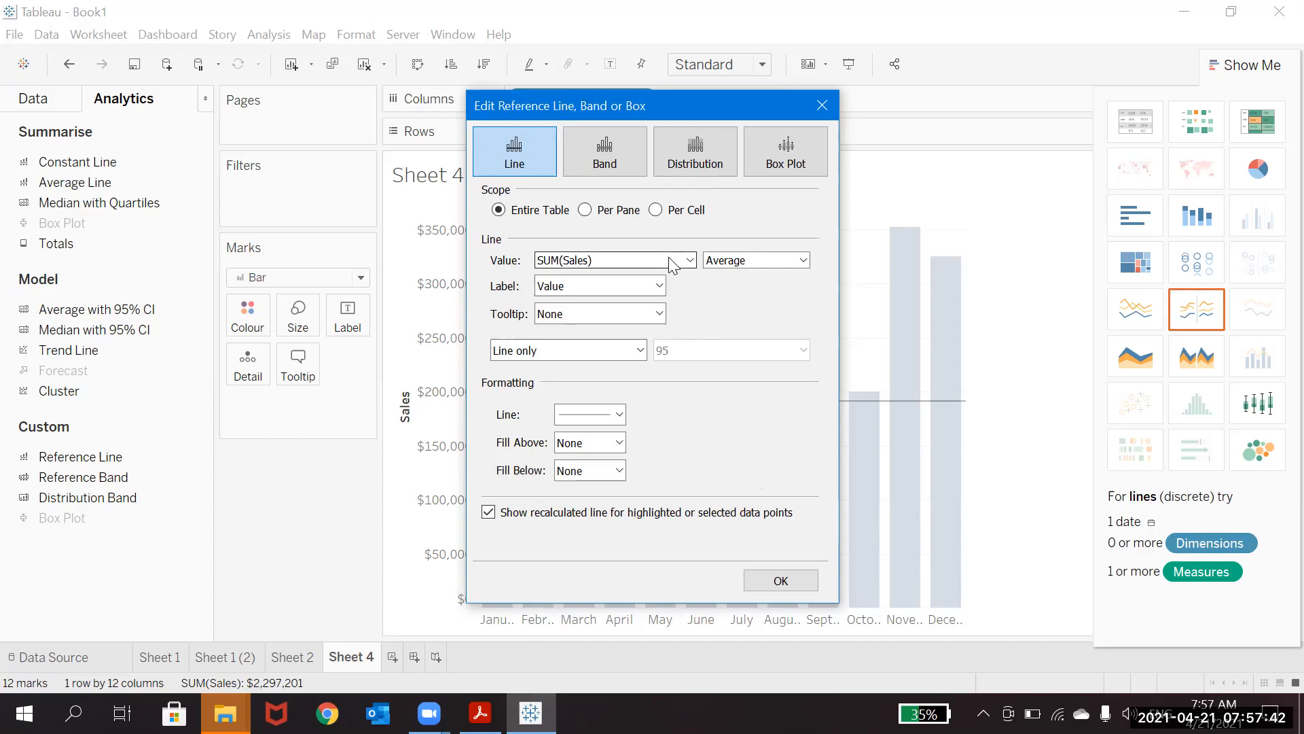
Change the reference line to a band from the minimum to the maximum of SUM(Sales) and close the settings.
{"action": "left_click", "coordinate": [613, 155]}
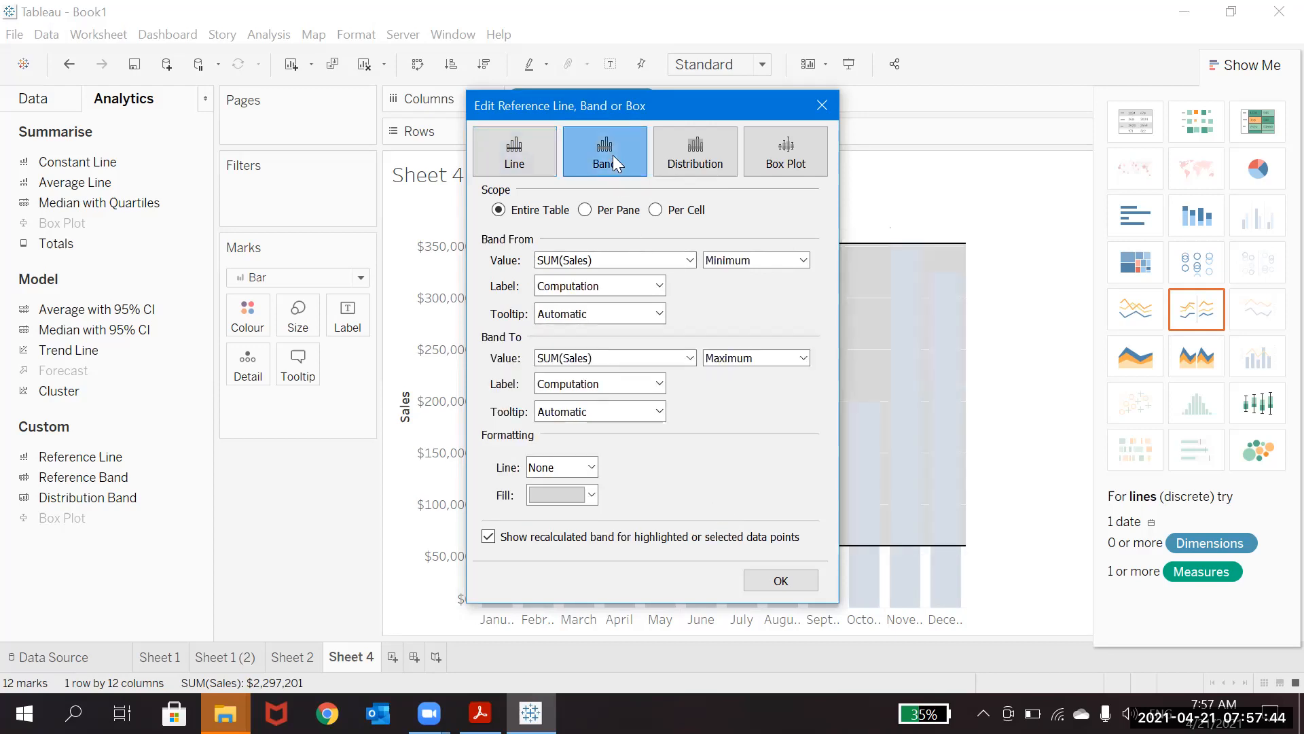
{"action": "left_click", "coordinate": [775, 261]}
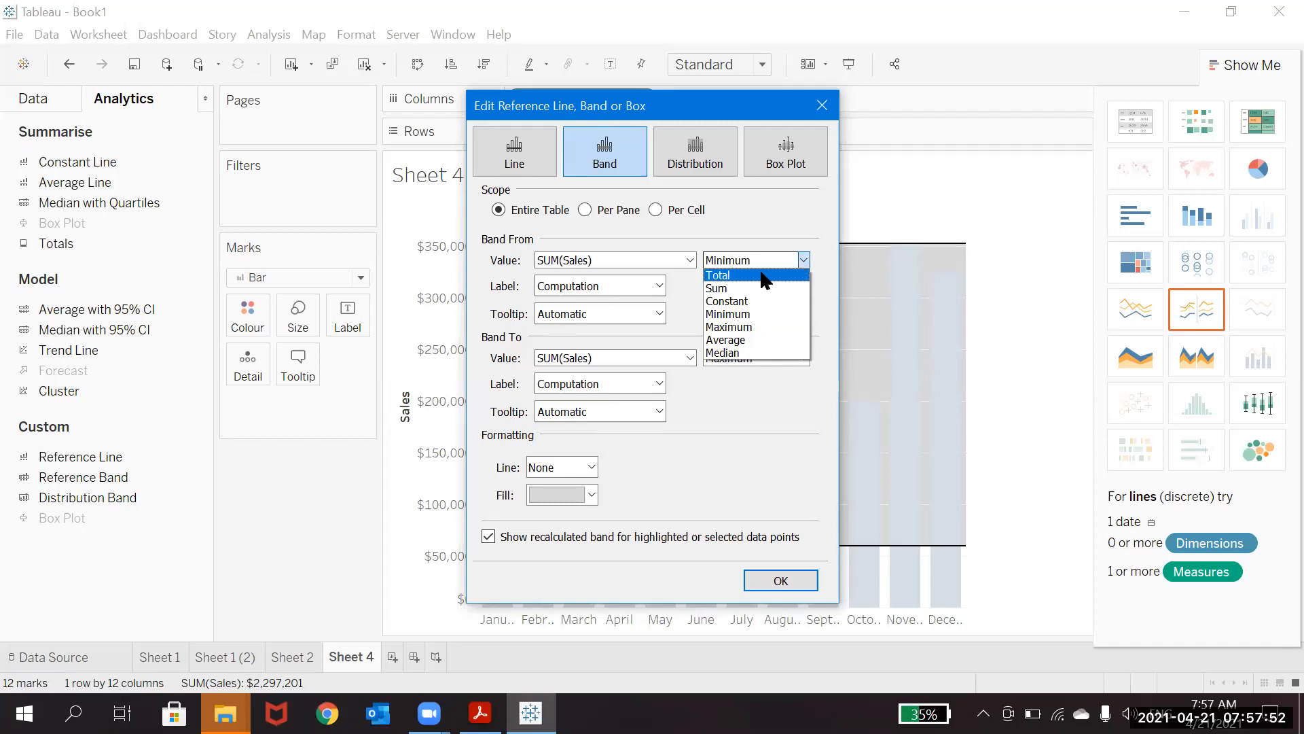
{"action": "left_click", "coordinate": [755, 315]}
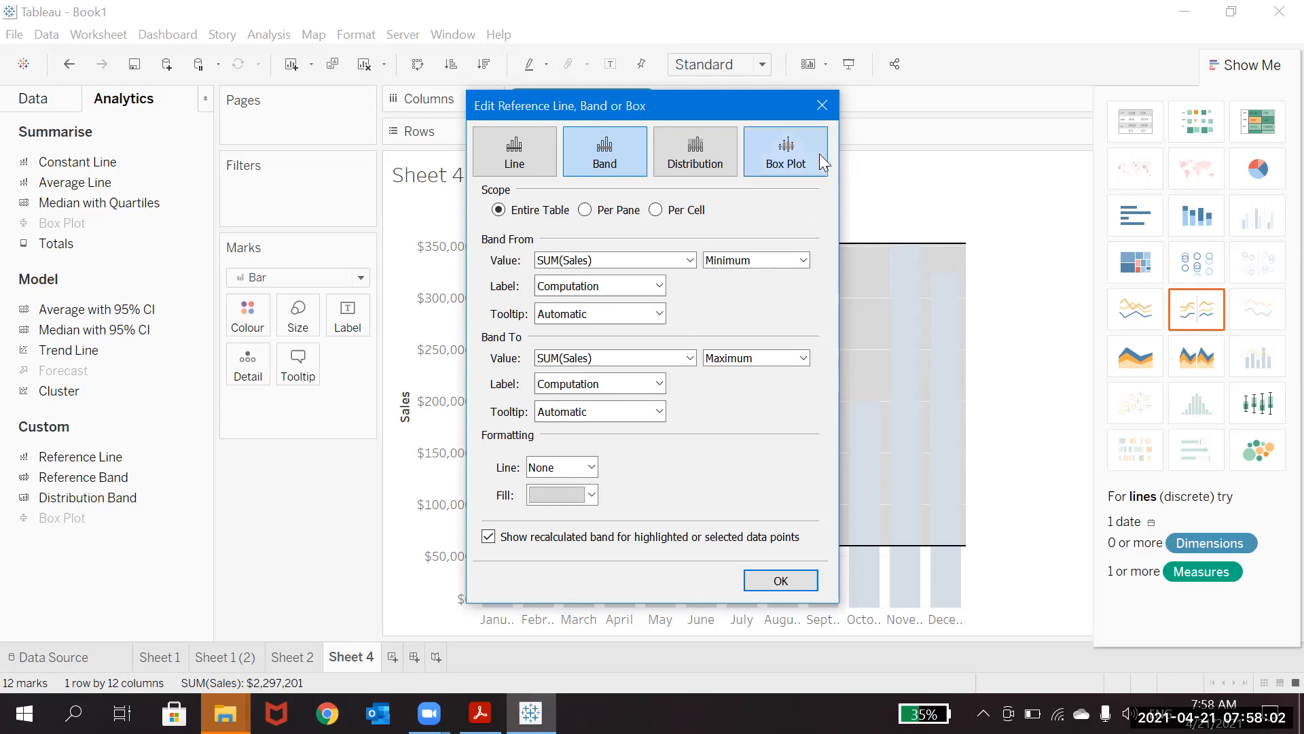
{"action": "left_click", "coordinate": [819, 110]}
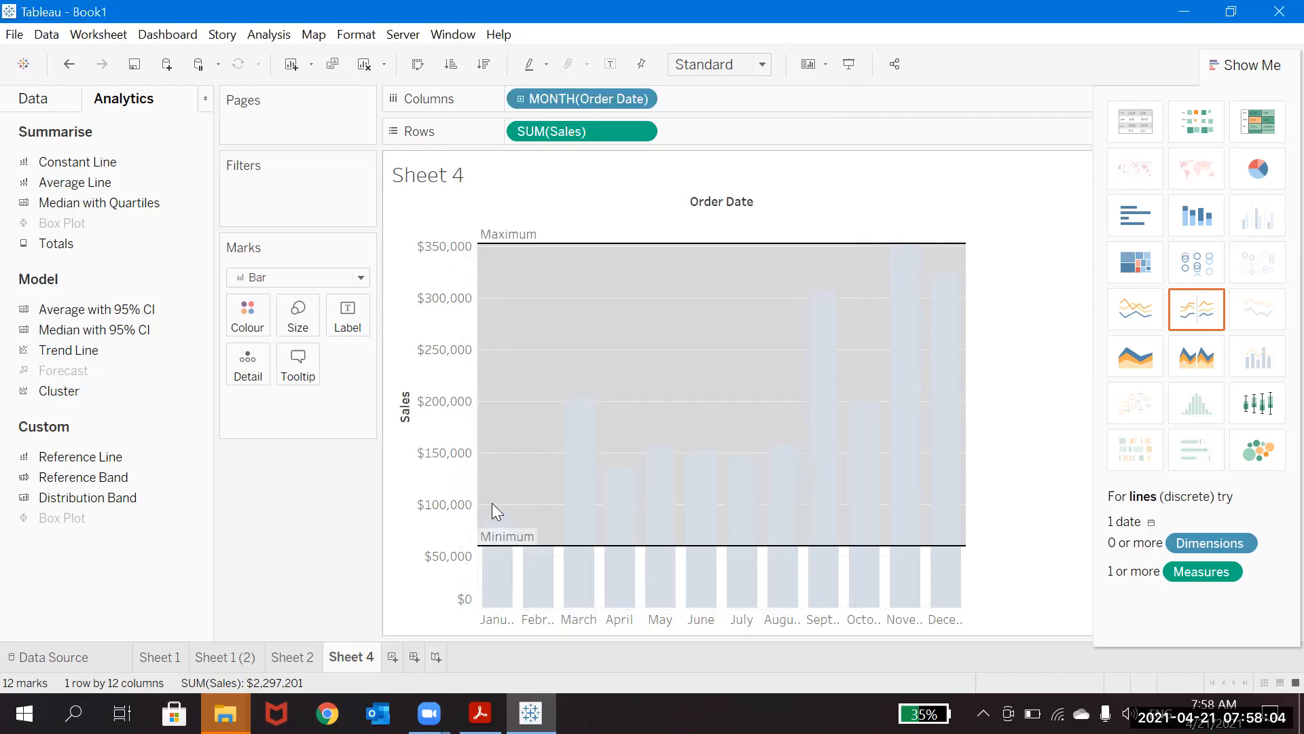
Examine the February and November sales bars against the band's minimum and maximum limits.
{"action": "left_click", "coordinate": [539, 557]}
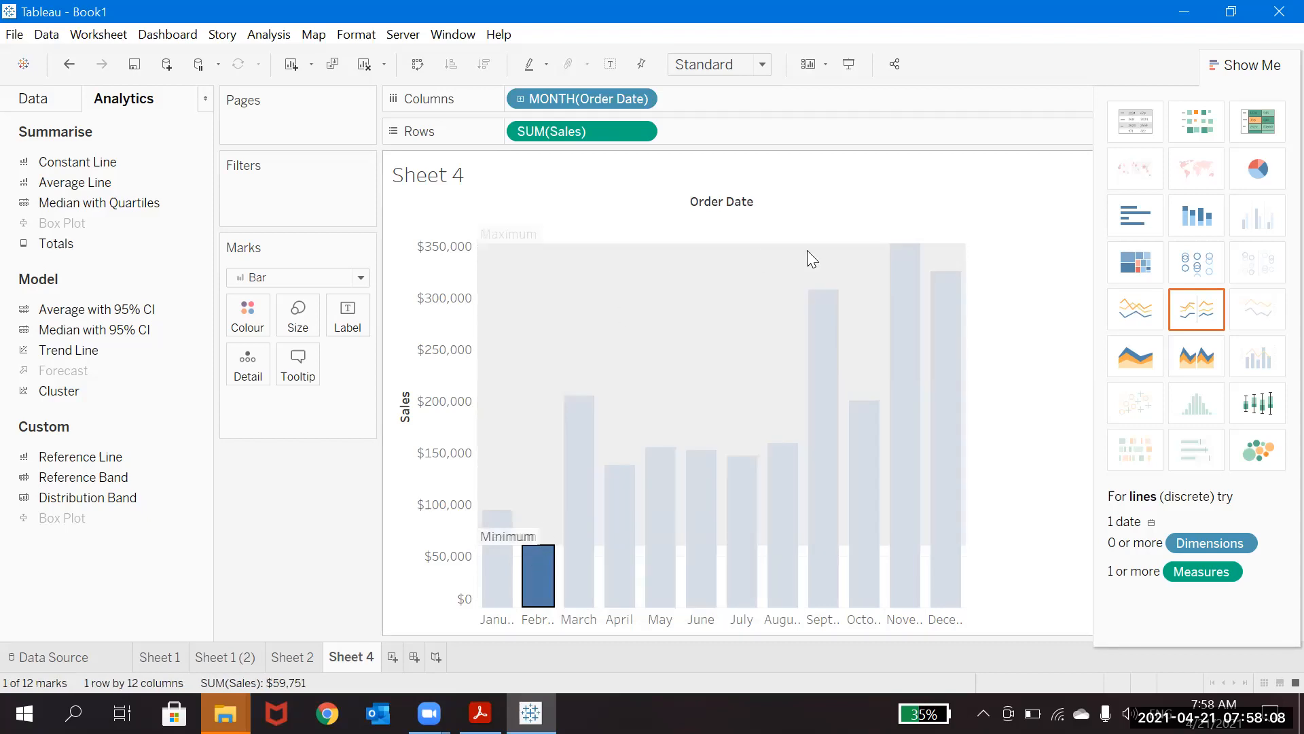
{"action": "left_click", "coordinate": [902, 259]}
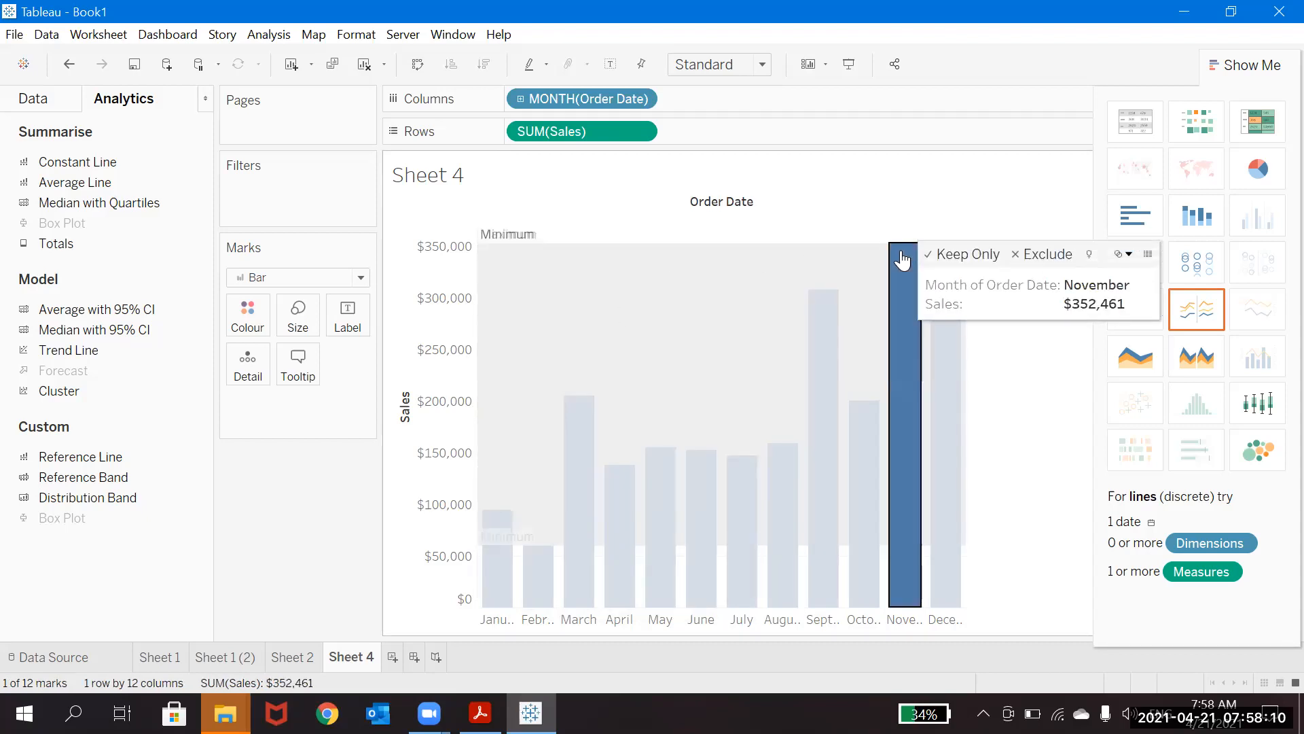
{"action": "left_click", "coordinate": [871, 252]}
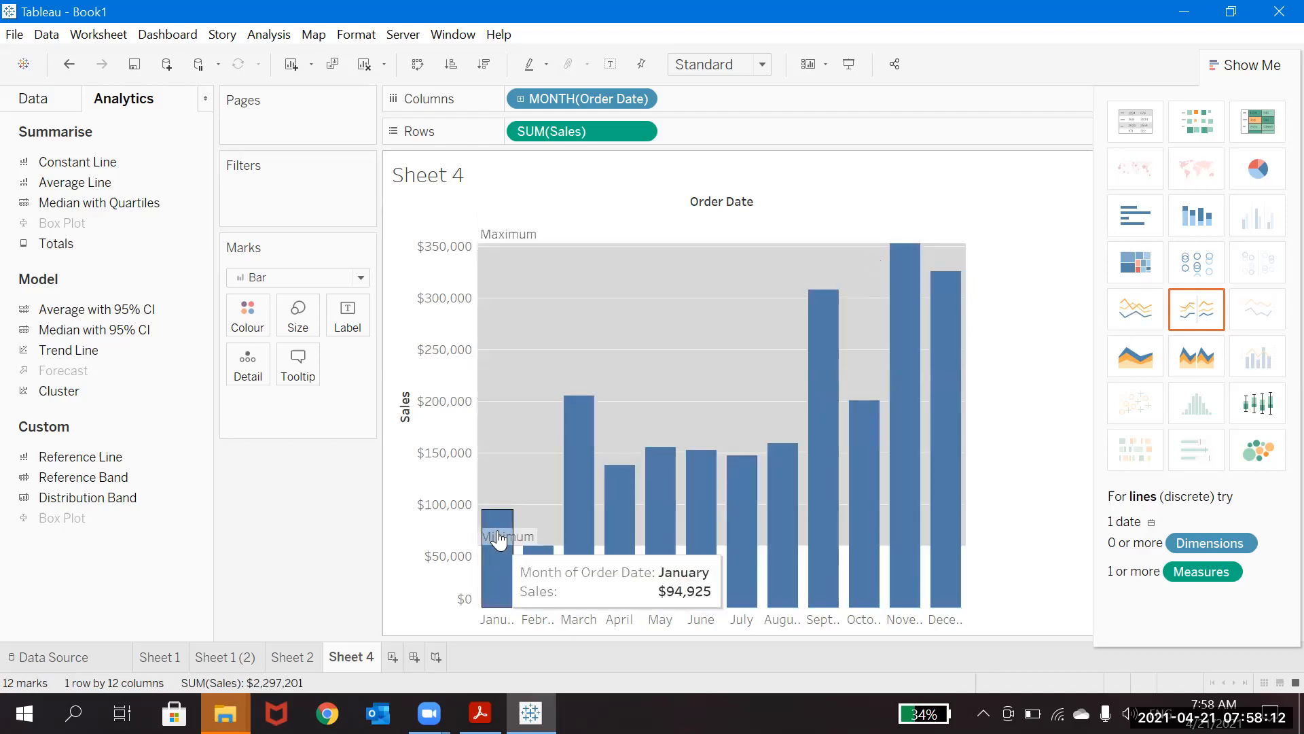
{"action": "mouse_move", "coordinate": [556, 554]}
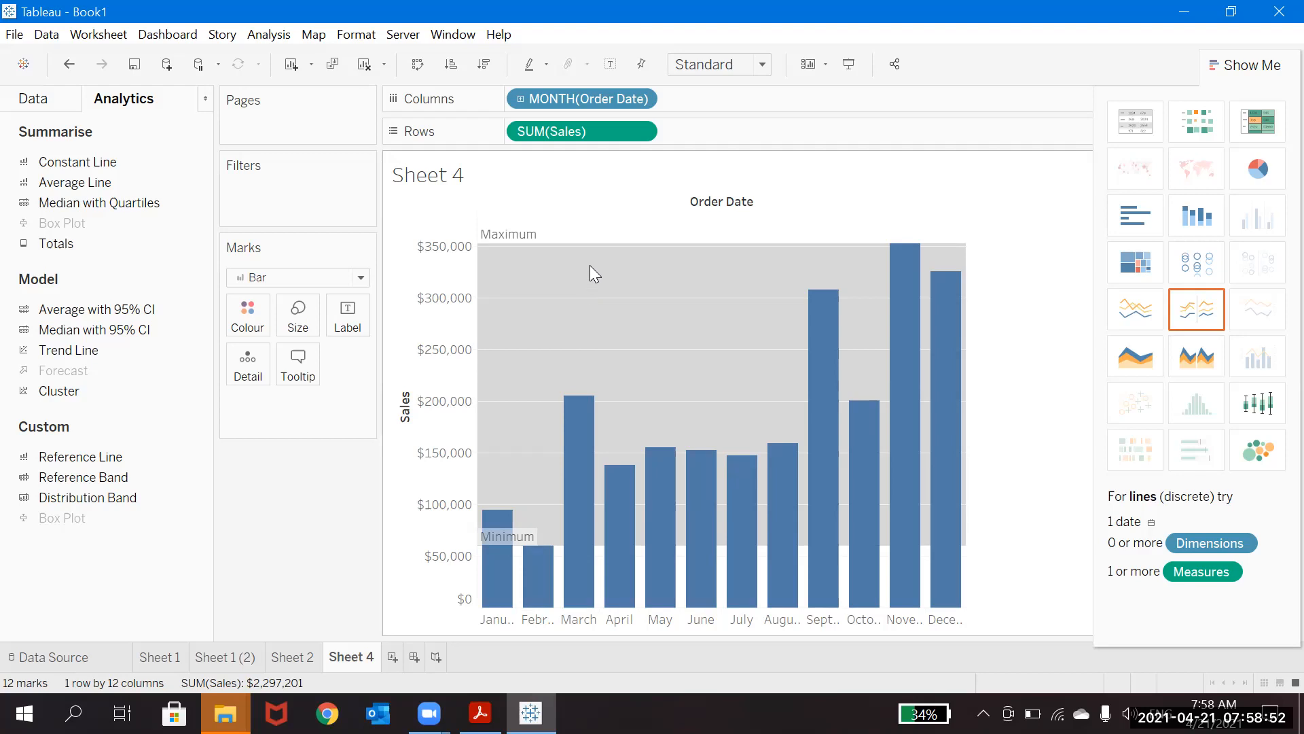
{"action": "mouse_move", "coordinate": [904, 253]}
Reopen the minimum-to-maximum band for editing and change it to a Distribution.
{"action": "right_click", "coordinate": [547, 335]}
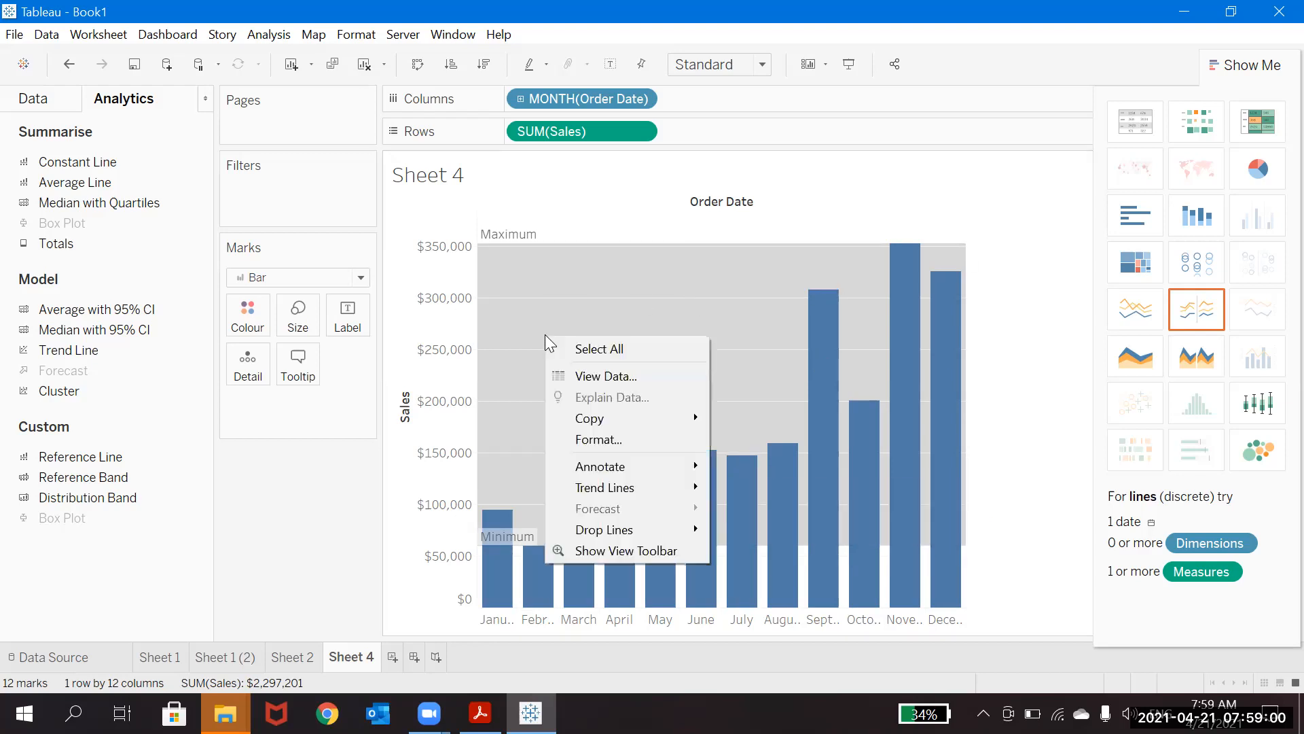
{"action": "left_click", "coordinate": [629, 264]}
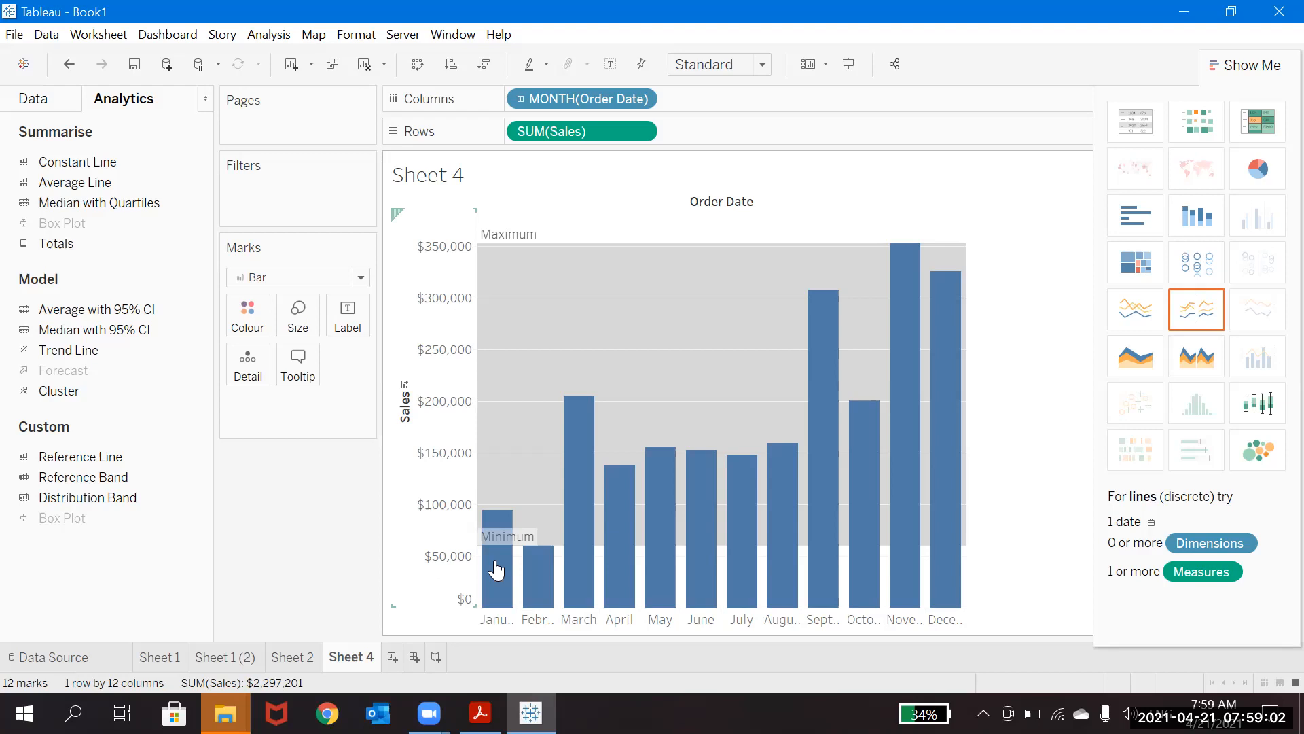
{"action": "right_click", "coordinate": [519, 542]}
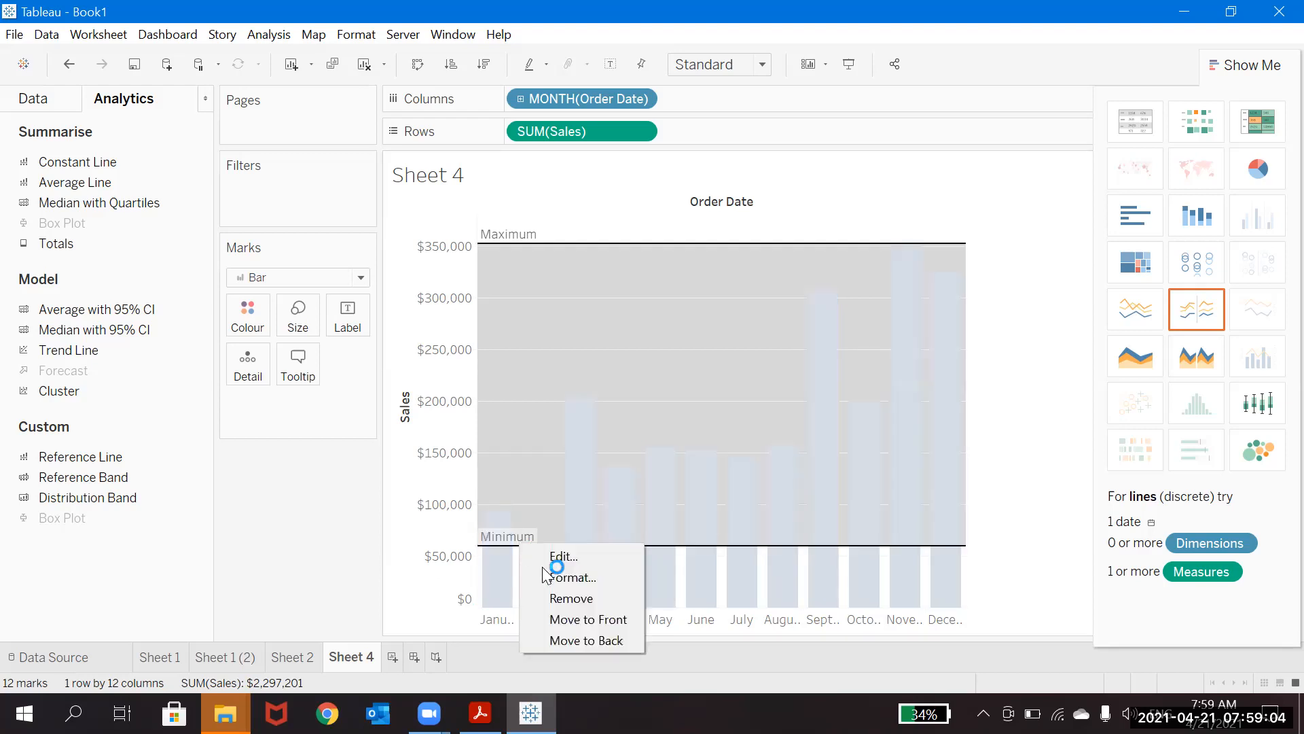
{"action": "left_click", "coordinate": [563, 557]}
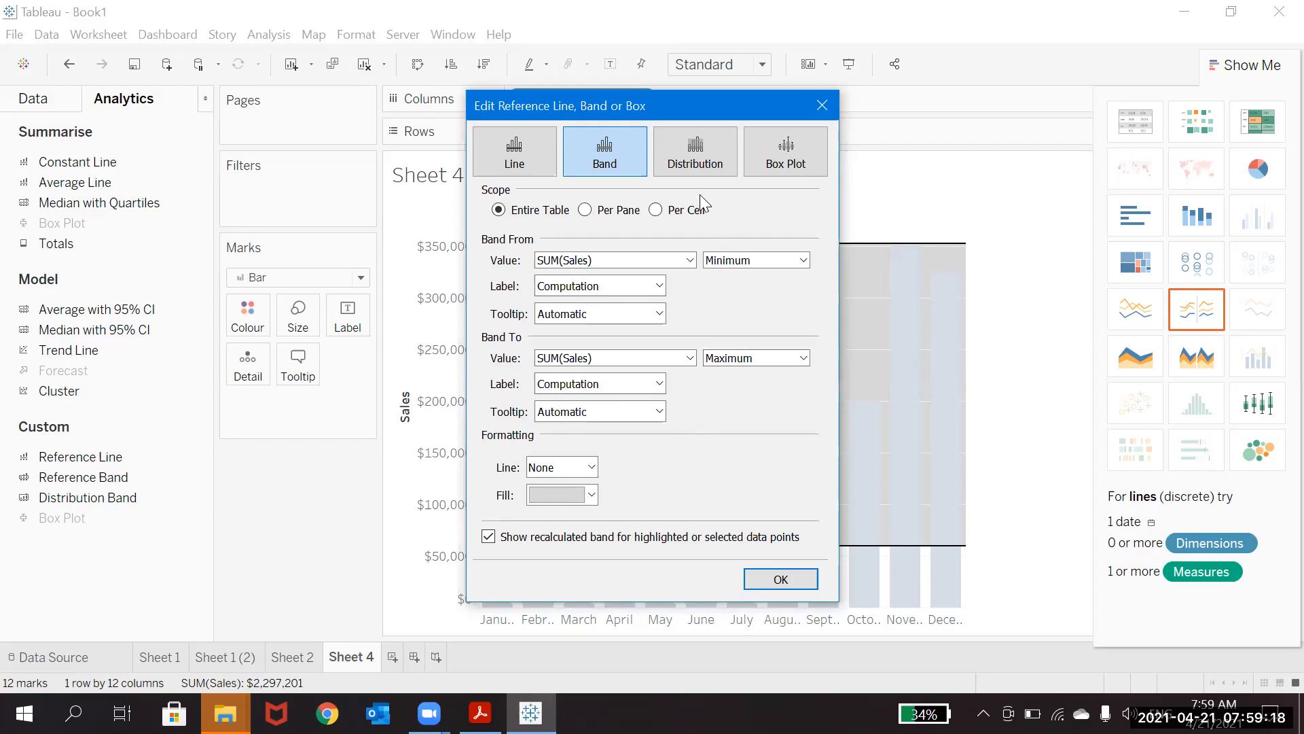
{"action": "left_click", "coordinate": [685, 135]}
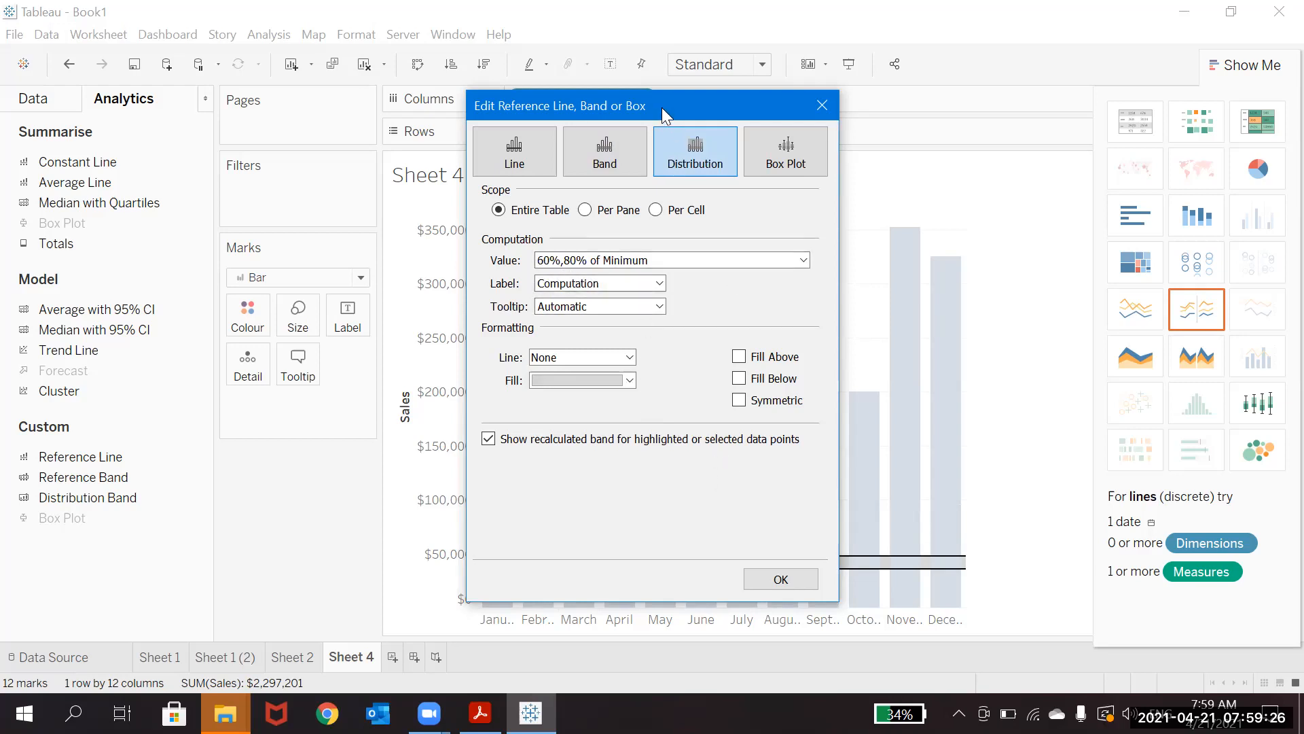
Base the 60% and 80% distribution on the maximum of SUM(Sales), keeping the chart unobstructed by the settings dialog.
{"action": "left_click_drag", "start_coordinate": [662, 107], "coordinate": [1079, 48]}
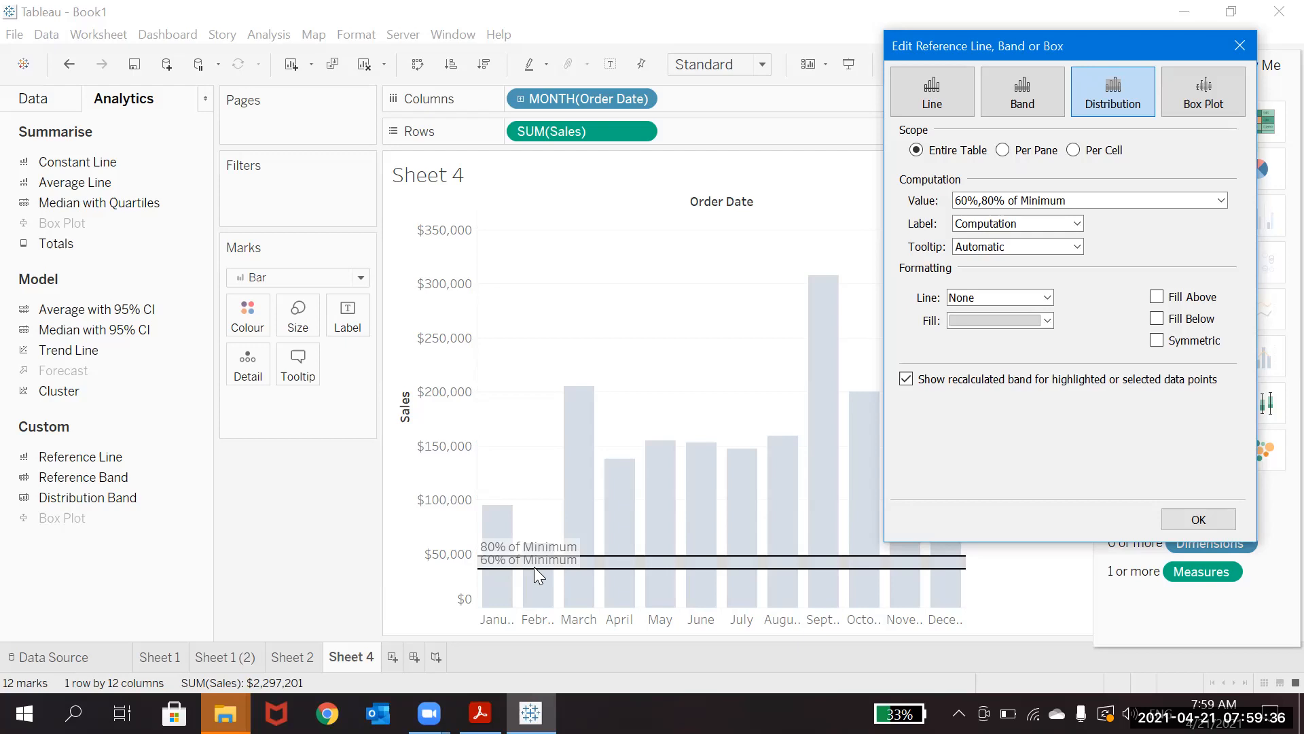
{"action": "left_click", "coordinate": [1030, 201]}
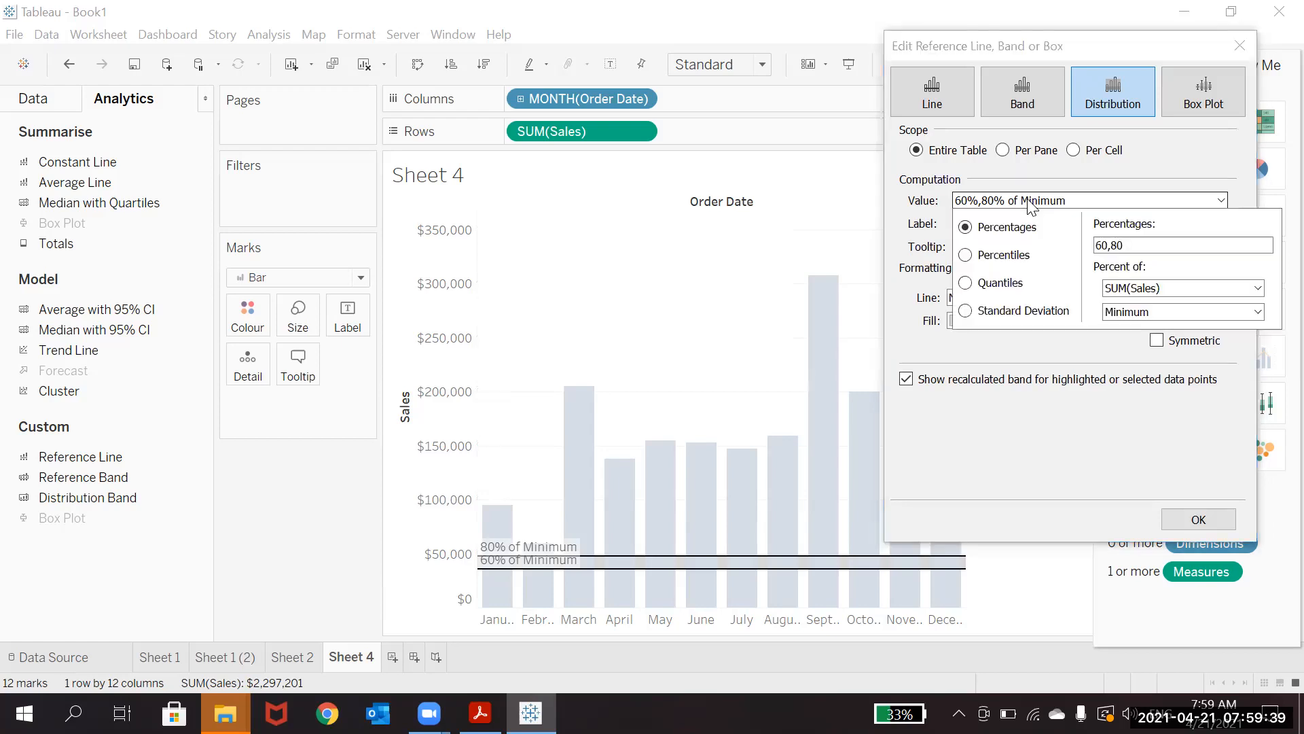
{"action": "left_click", "coordinate": [1142, 314]}
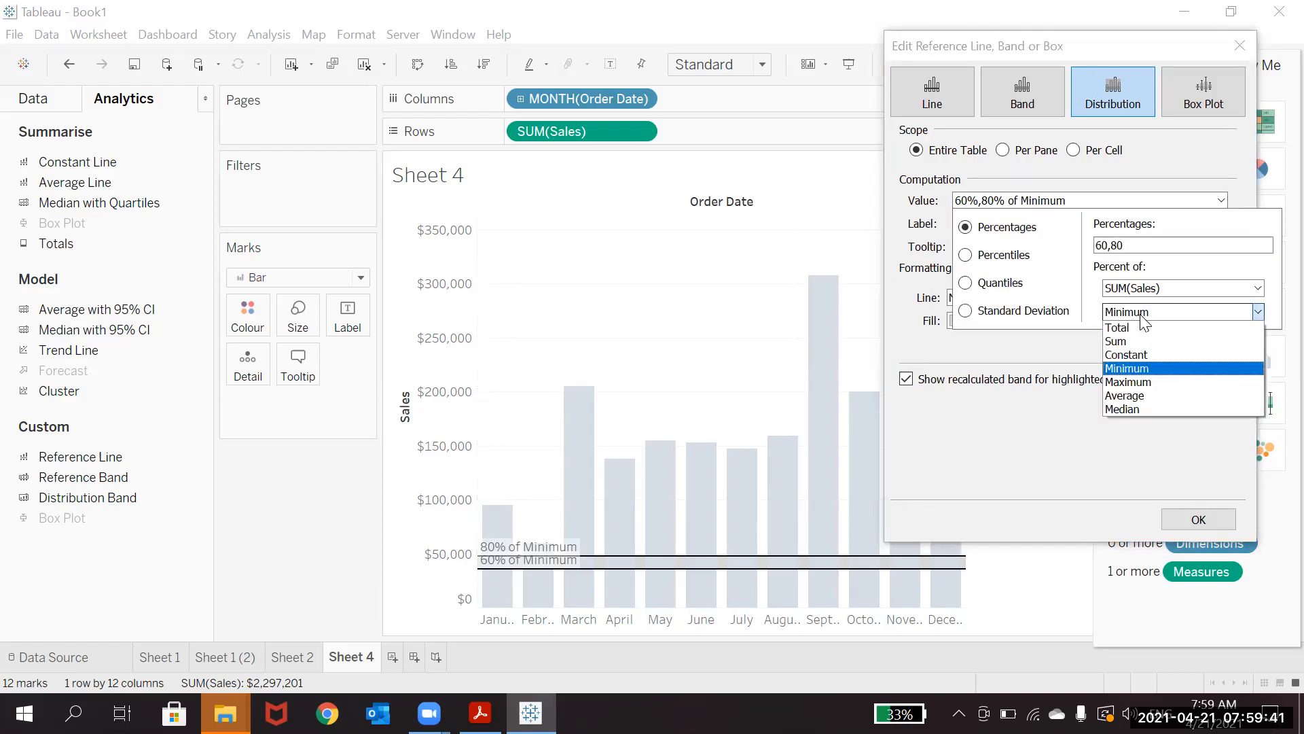
{"action": "left_click", "coordinate": [1140, 382]}
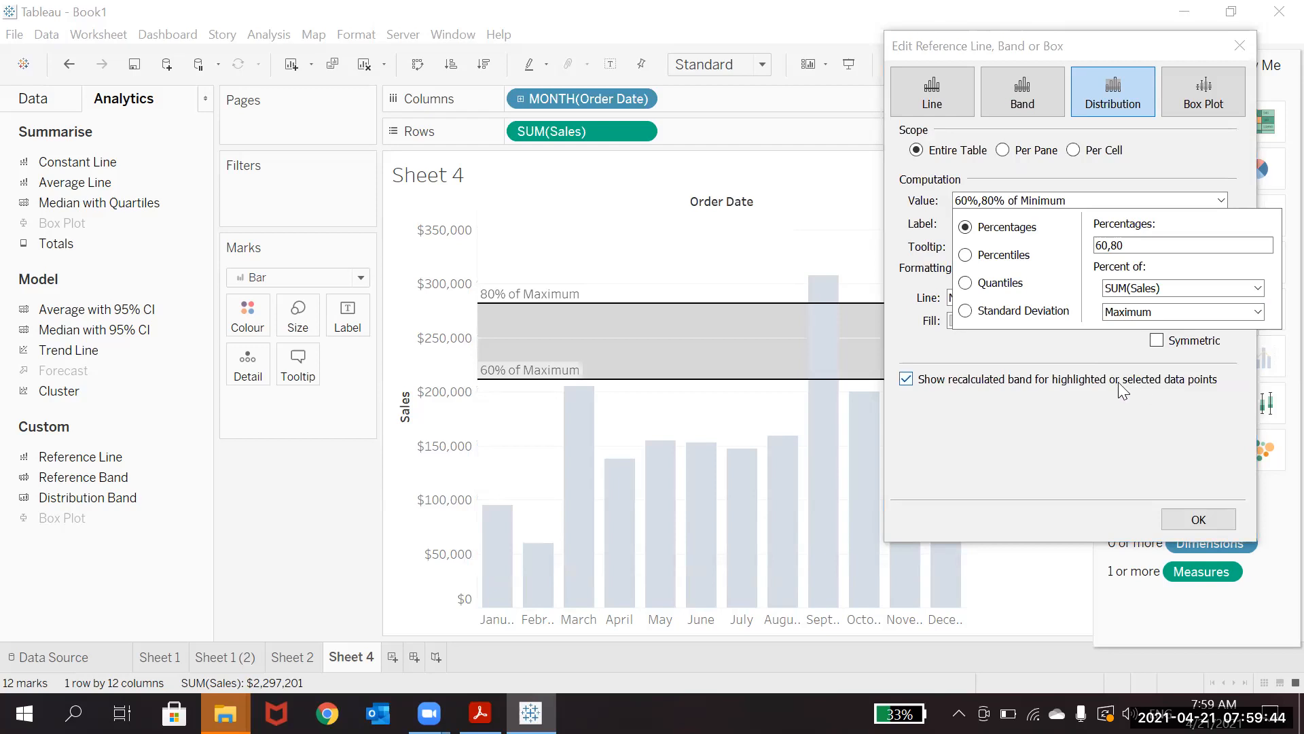
{"action": "left_click", "coordinate": [1182, 46]}
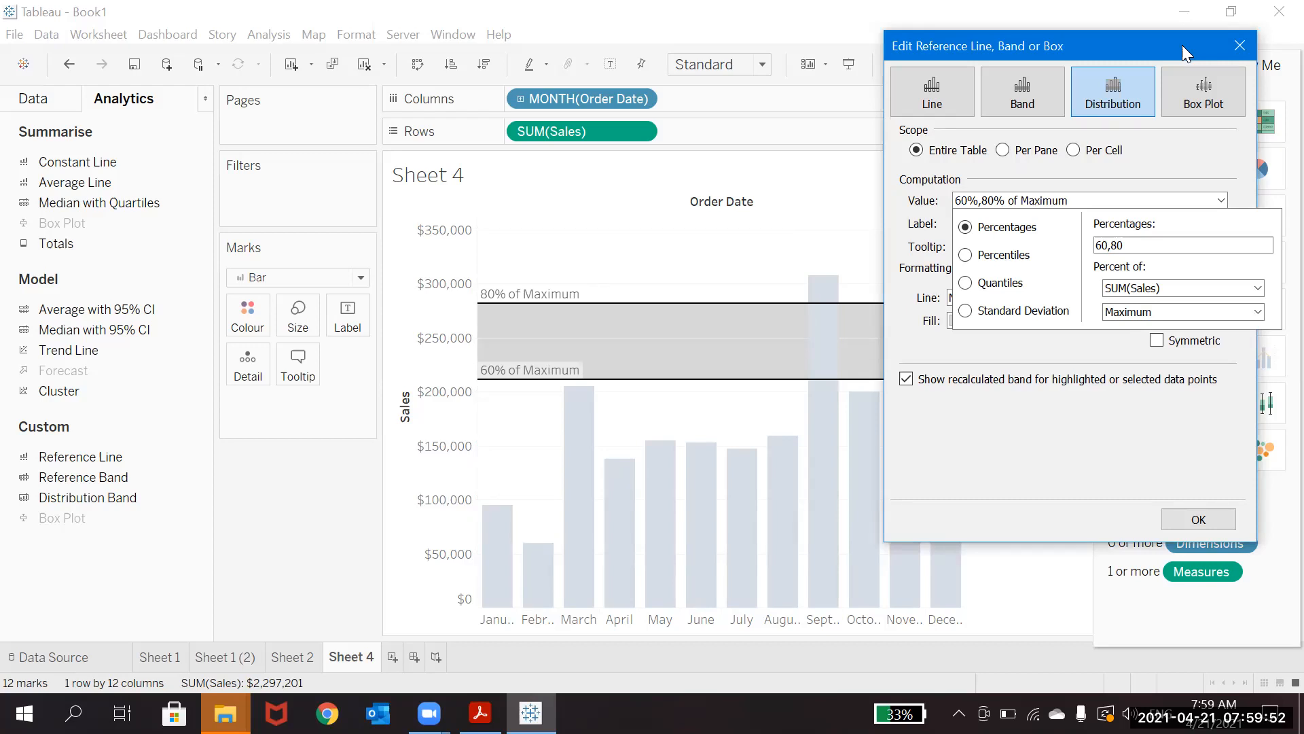
{"action": "left_click_drag", "start_coordinate": [1182, 45], "coordinate": [1274, 165]}
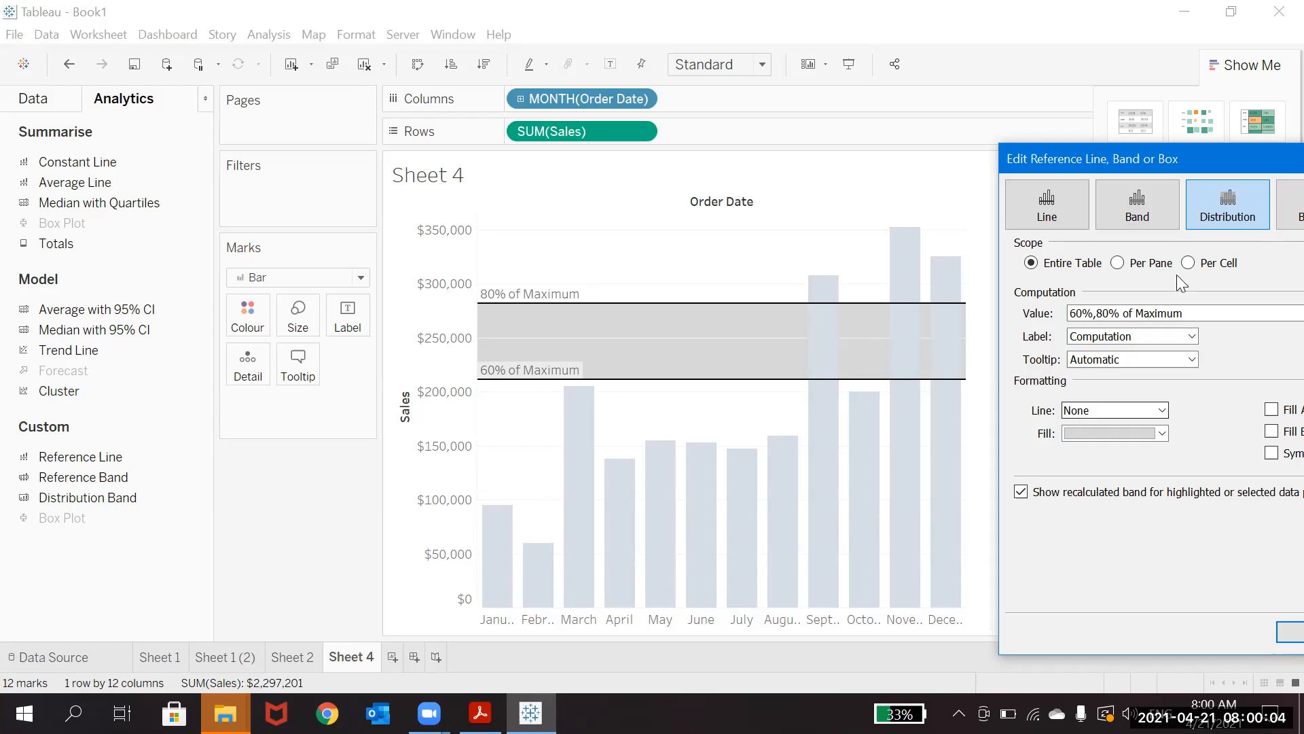
Set the distribution's percentages to 20,80 of the maximum, apply the settings and clear the selection on the chart.
{"action": "left_click", "coordinate": [1086, 318]}
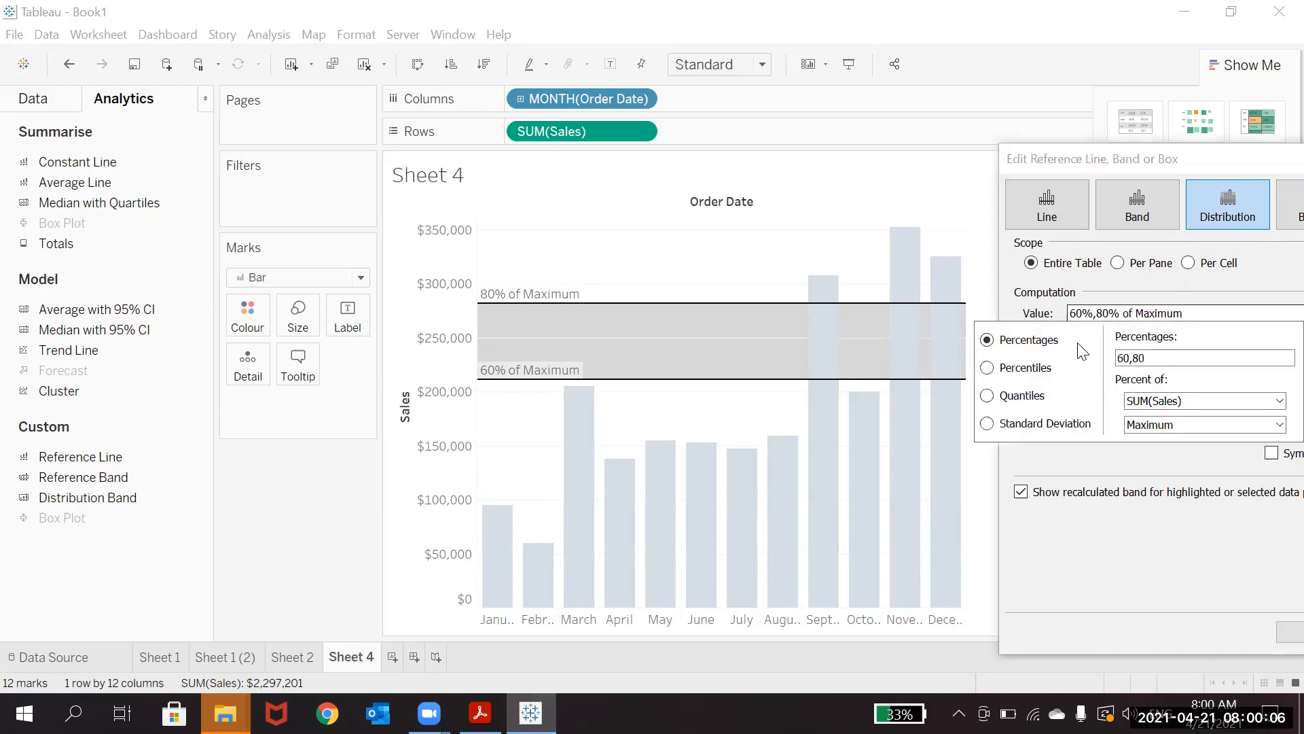
{"action": "key", "text": "BackSpace"}
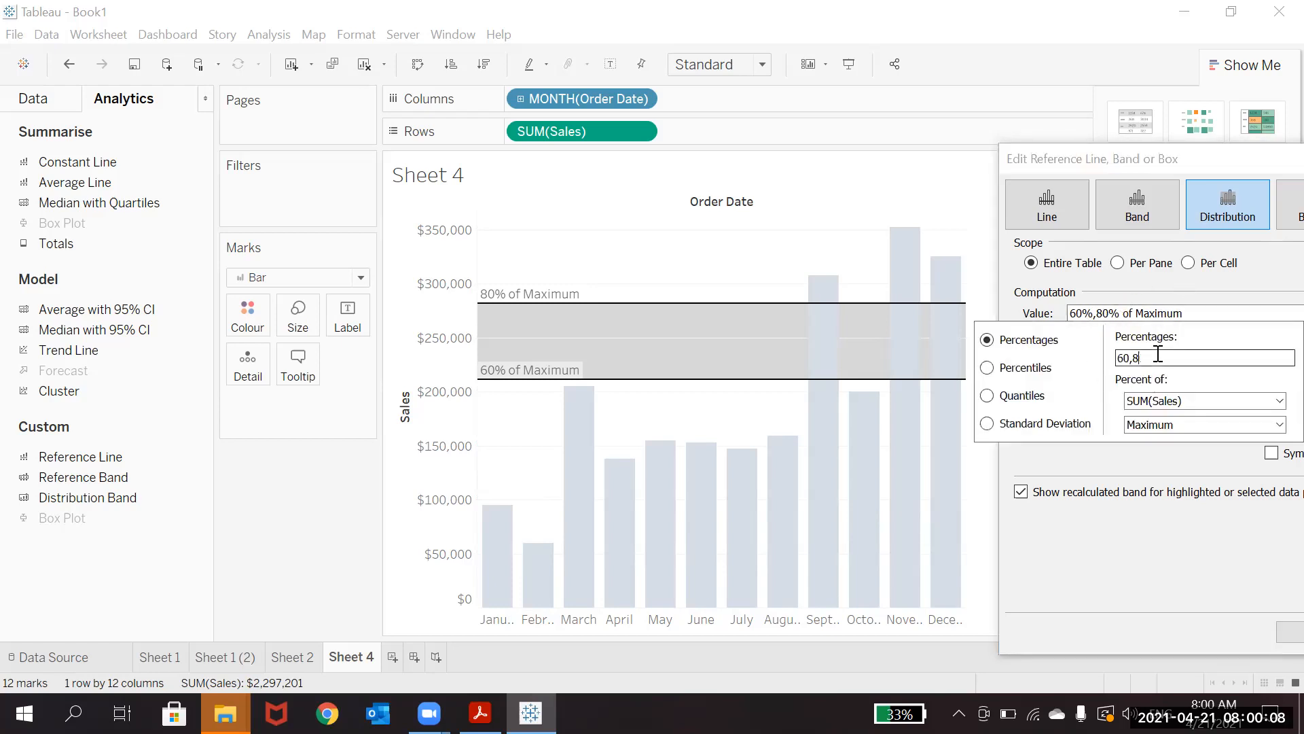
{"action": "key", "text": "BackSpace"}
{"action": "key", "text": "BackSpace"}
{"action": "key", "text": "BackSpace"}
{"action": "key", "text": "BackSpace"}
{"action": "type", "text": "20,80"}
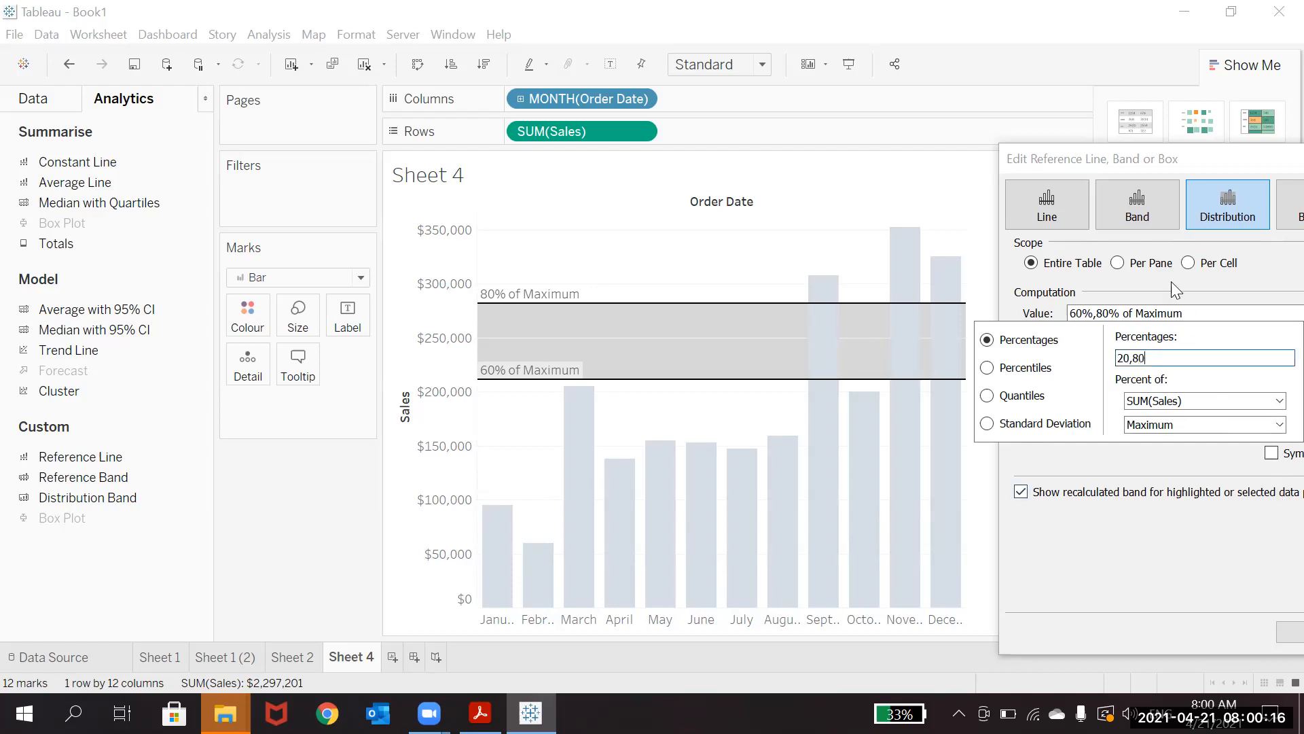
{"action": "left_click_drag", "start_coordinate": [1190, 153], "coordinate": [1087, 169]}
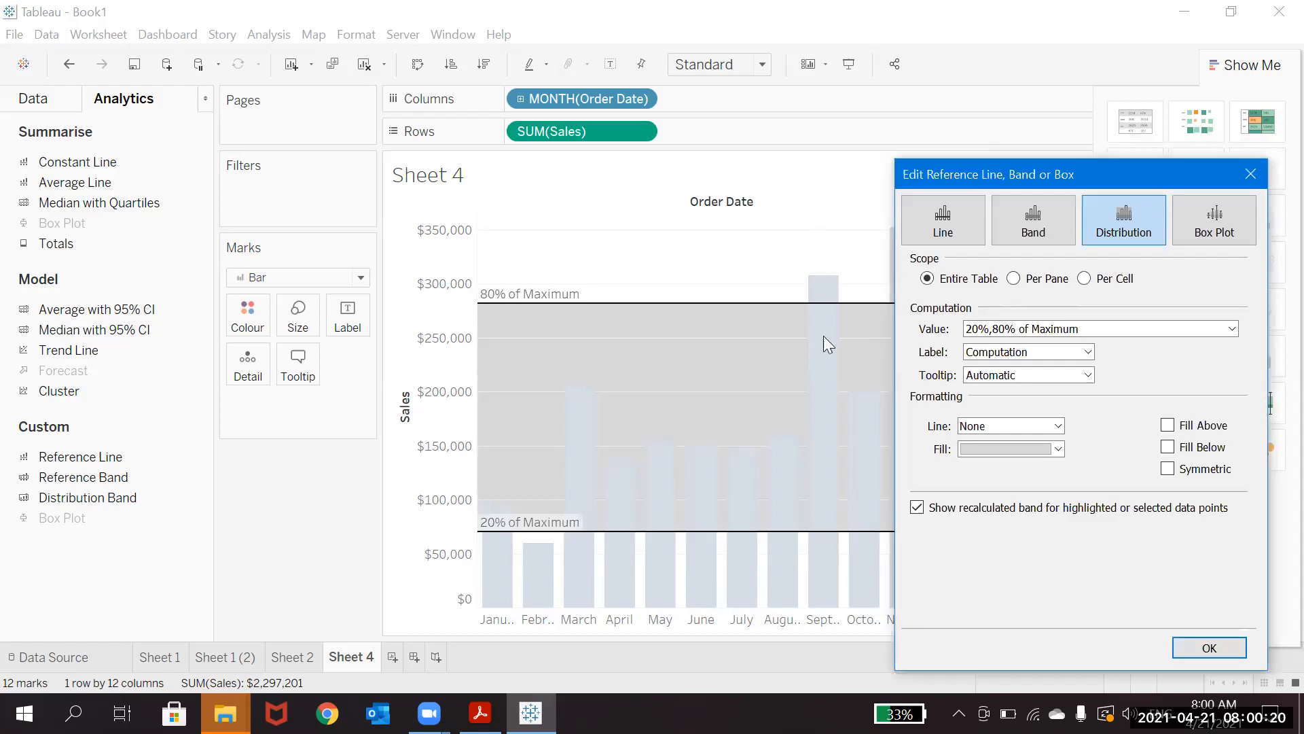
{"action": "left_click", "coordinate": [1209, 647]}
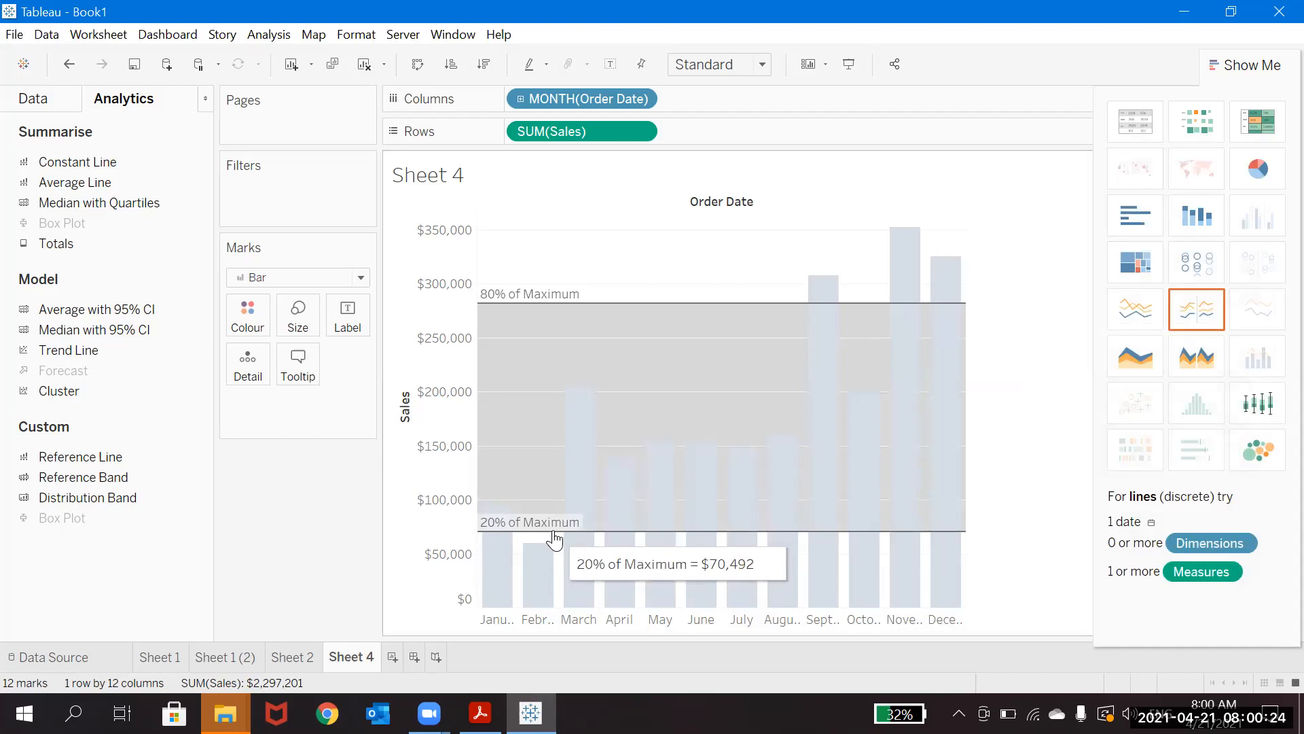
{"action": "left_click", "coordinate": [506, 304]}
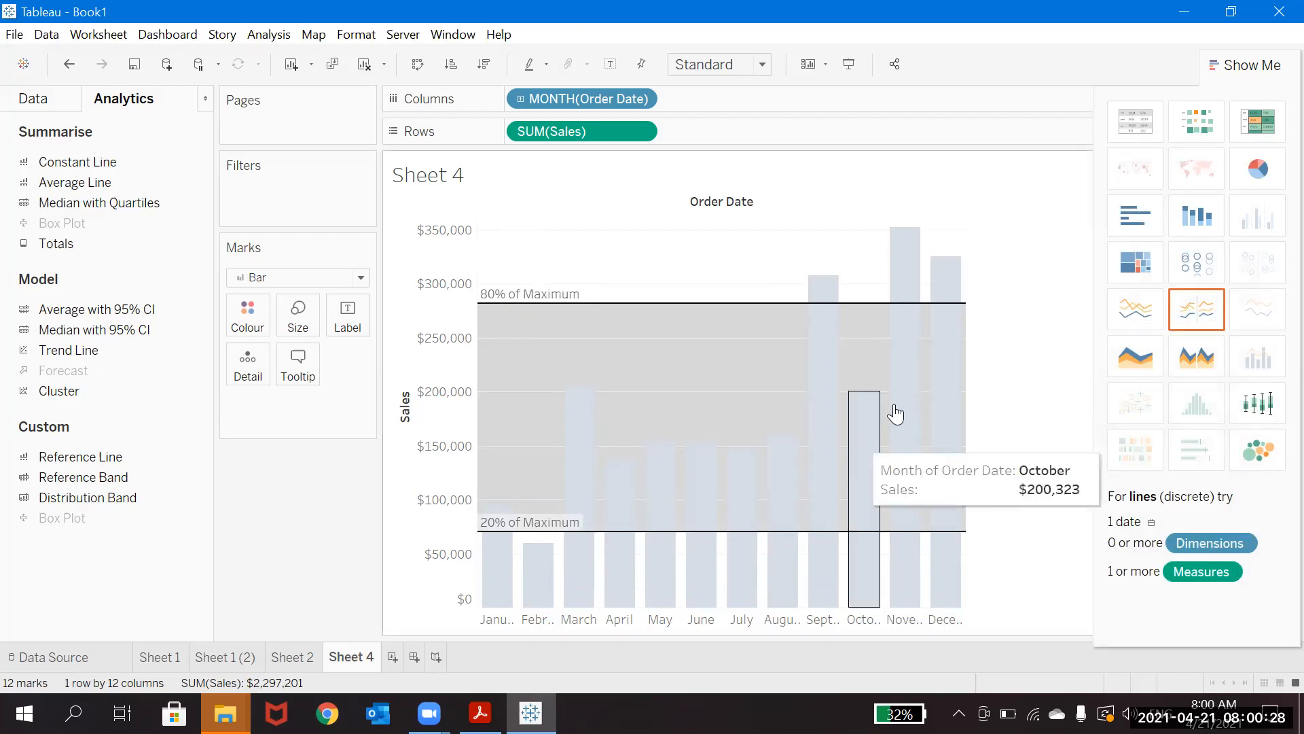
{"action": "left_click", "coordinate": [1031, 496]}
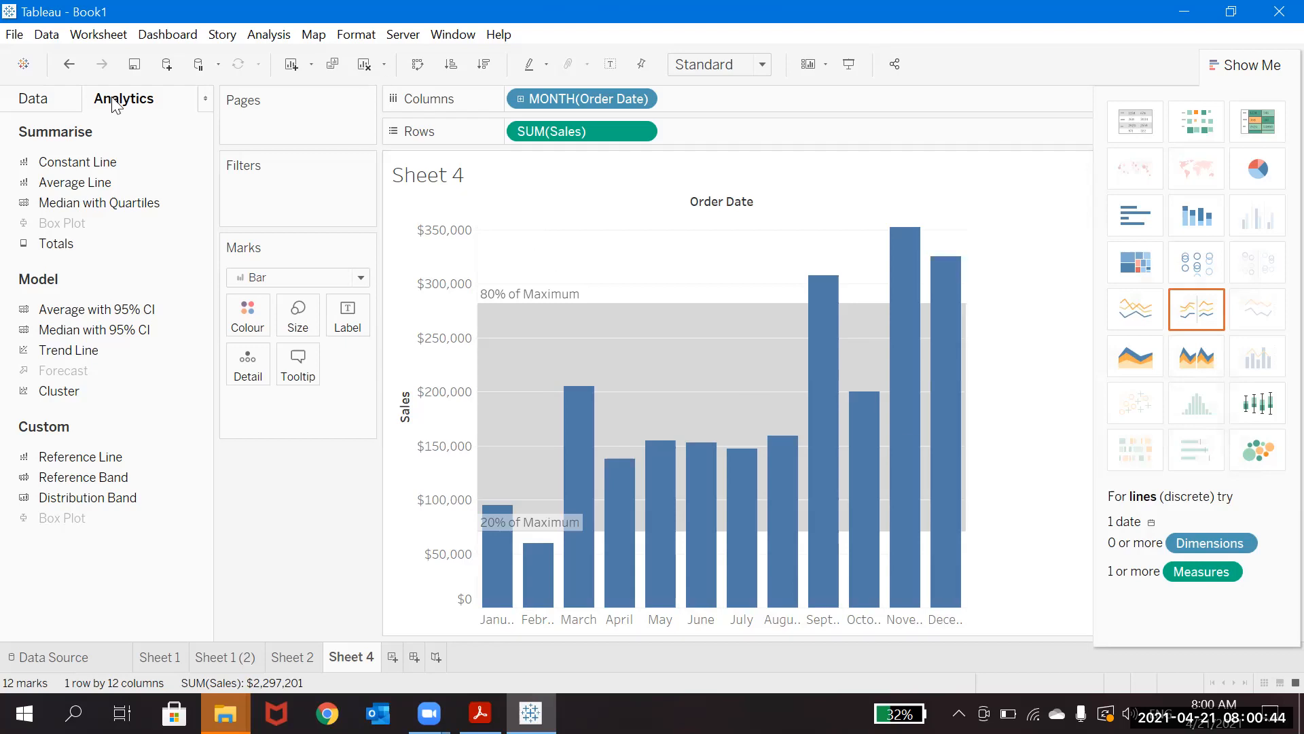
Add the Profit measure to Detail on the Marks card of the monthly sales chart.
{"action": "left_click", "coordinate": [59, 103]}
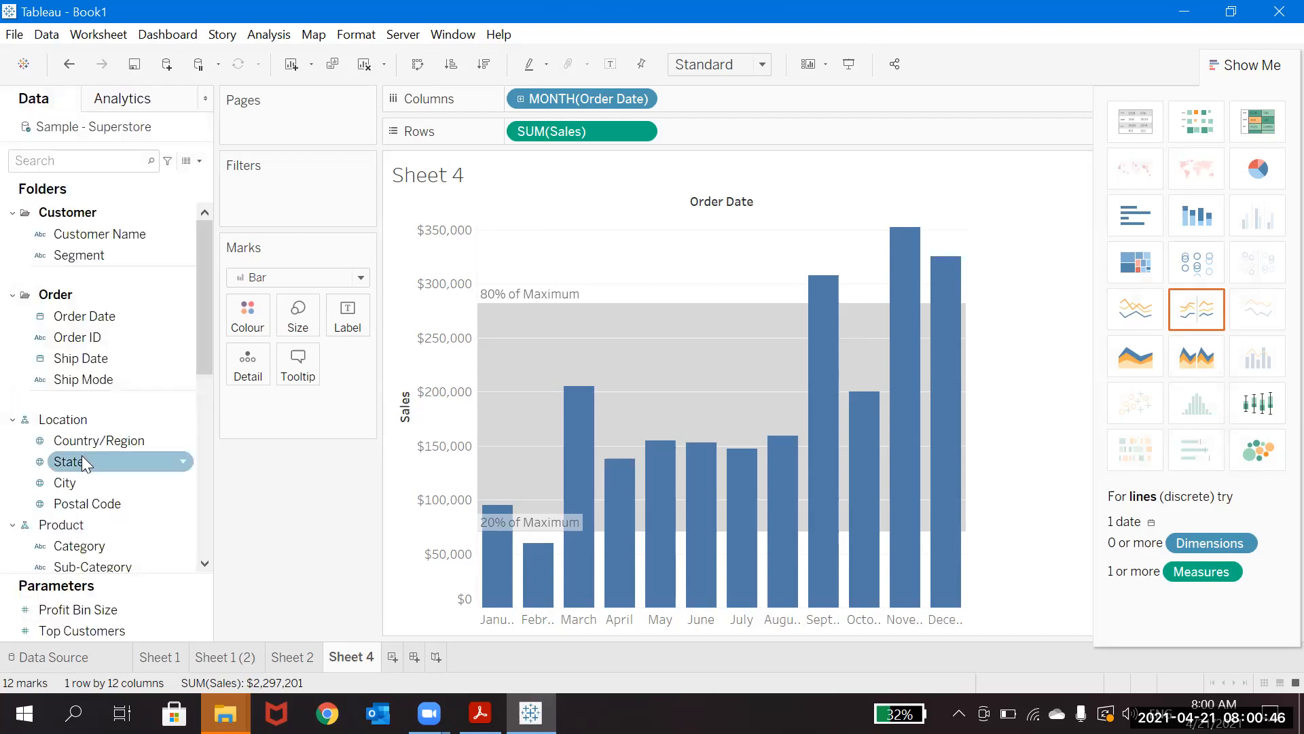
{"action": "scroll", "coordinate": [200, 478], "scroll_direction": "down", "scroll_amount": 5}
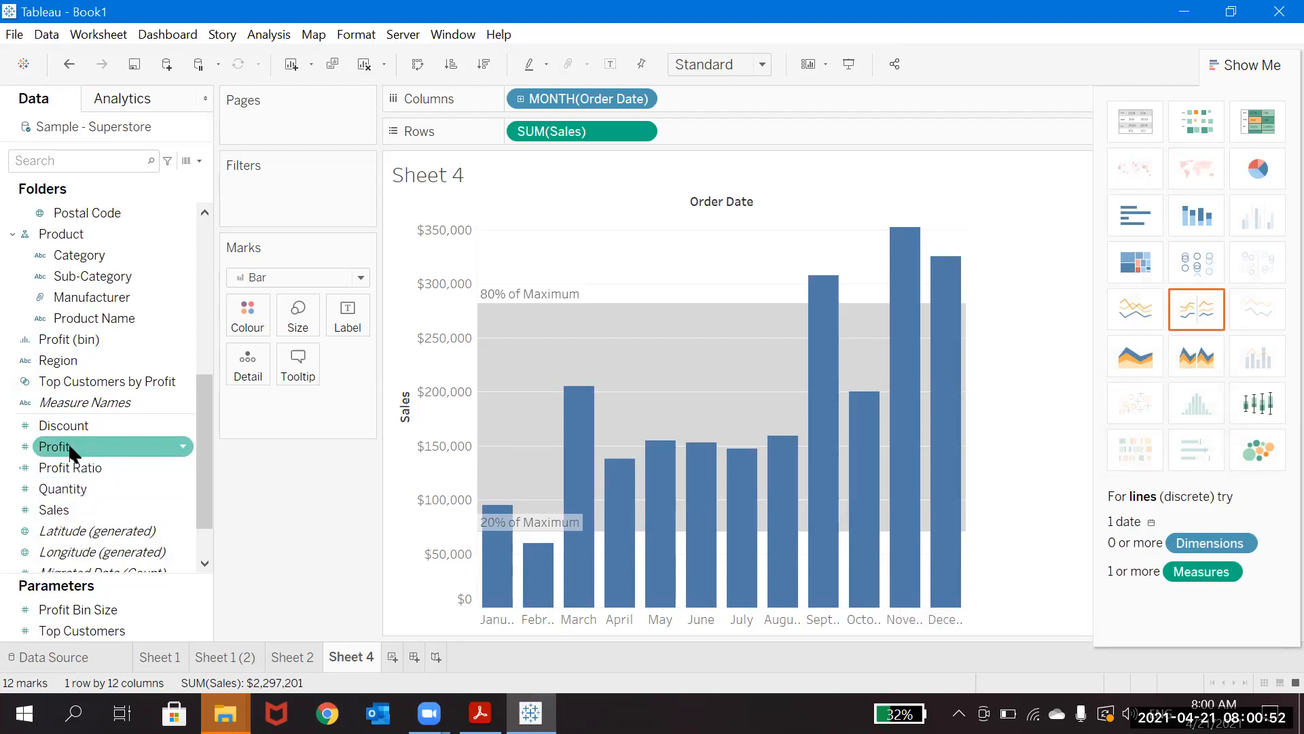
{"action": "left_click_drag", "start_coordinate": [71, 452], "coordinate": [242, 385]}
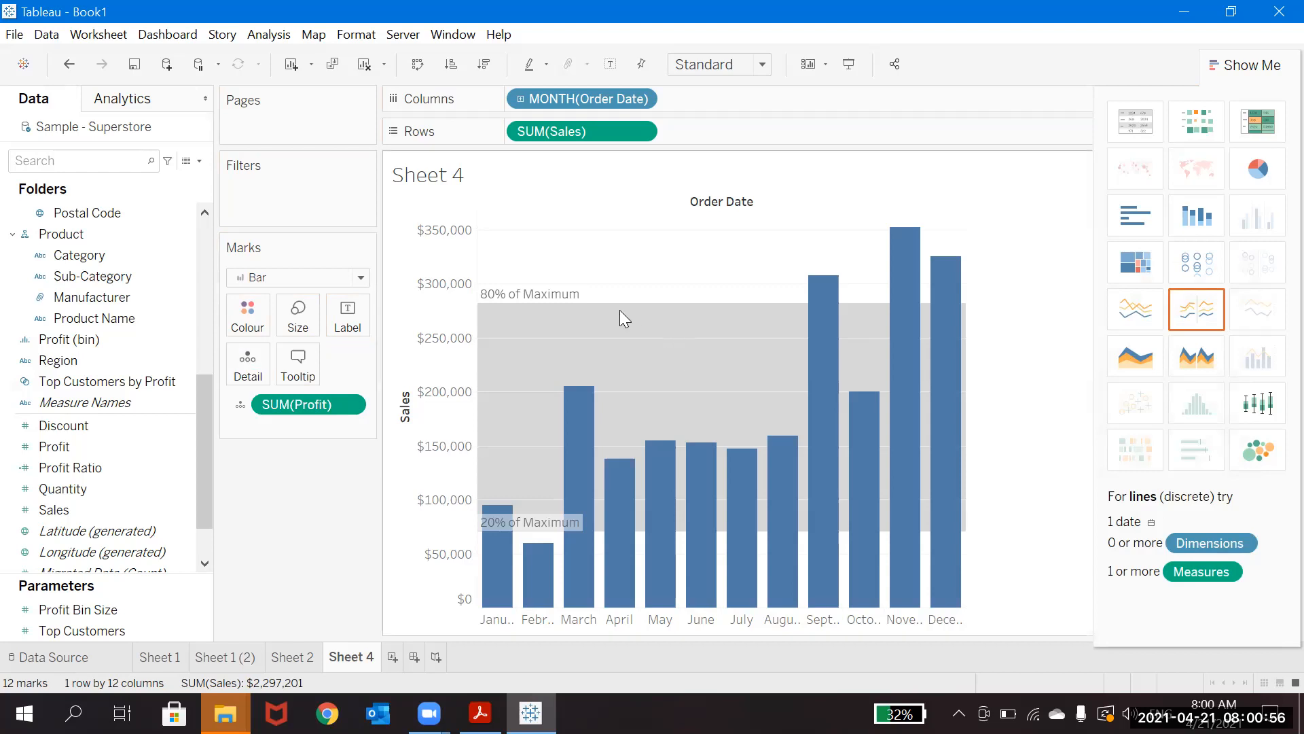
Reopen the 20%-80% distribution for editing and set its label to Custom using <Field Label>.
{"action": "left_click", "coordinate": [604, 303]}
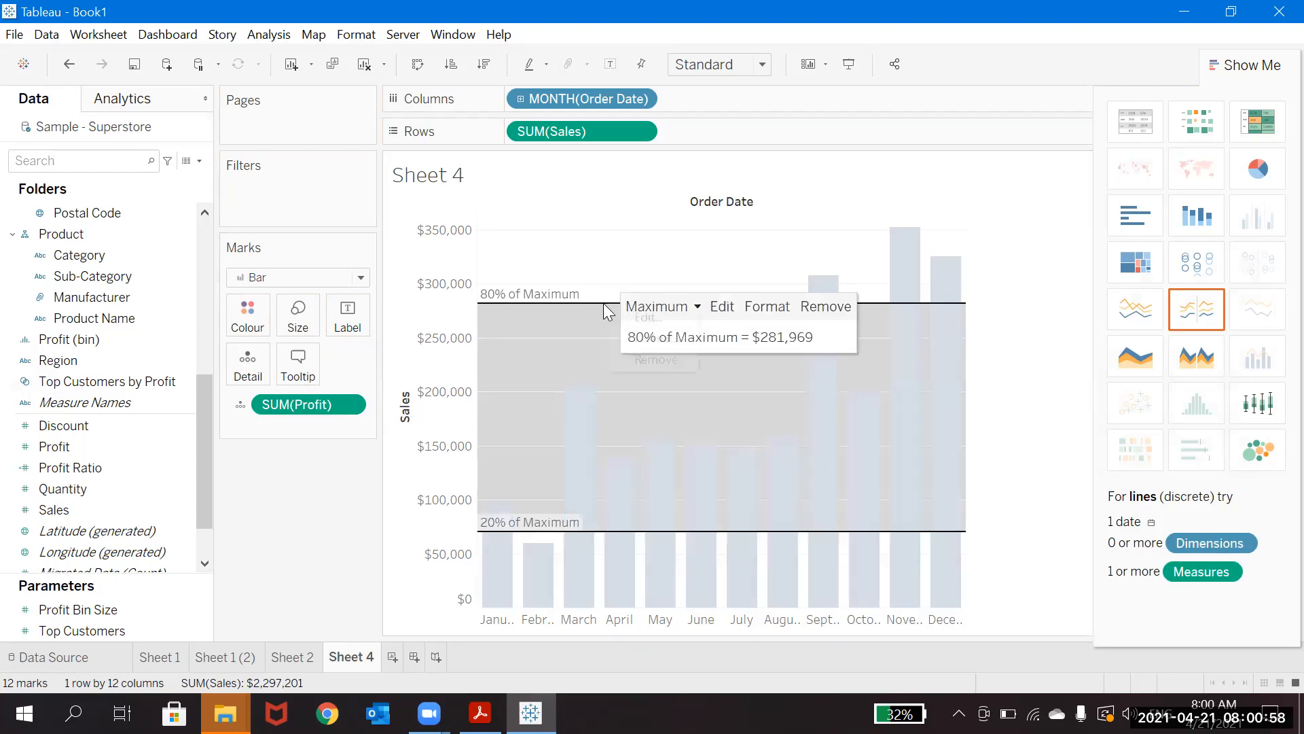
{"action": "right_click", "coordinate": [603, 303]}
{"action": "left_click", "coordinate": [668, 317]}
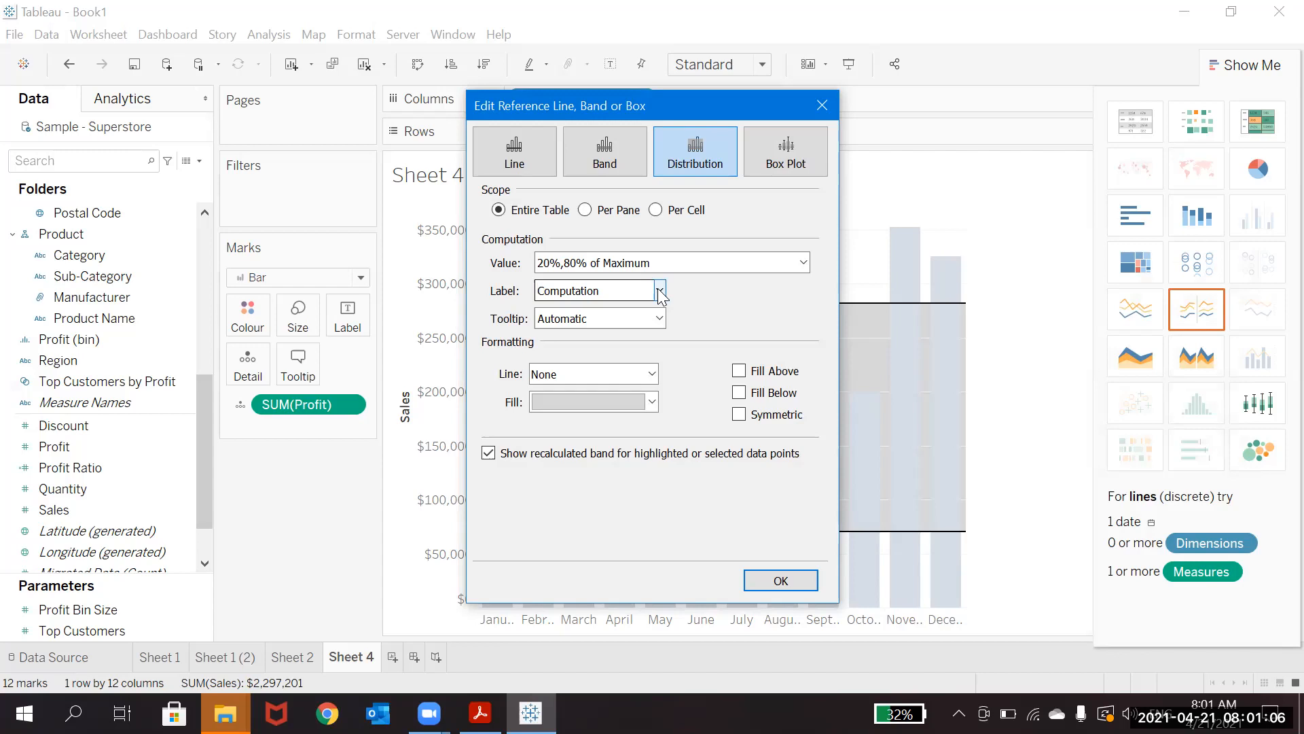
{"action": "left_click", "coordinate": [658, 290]}
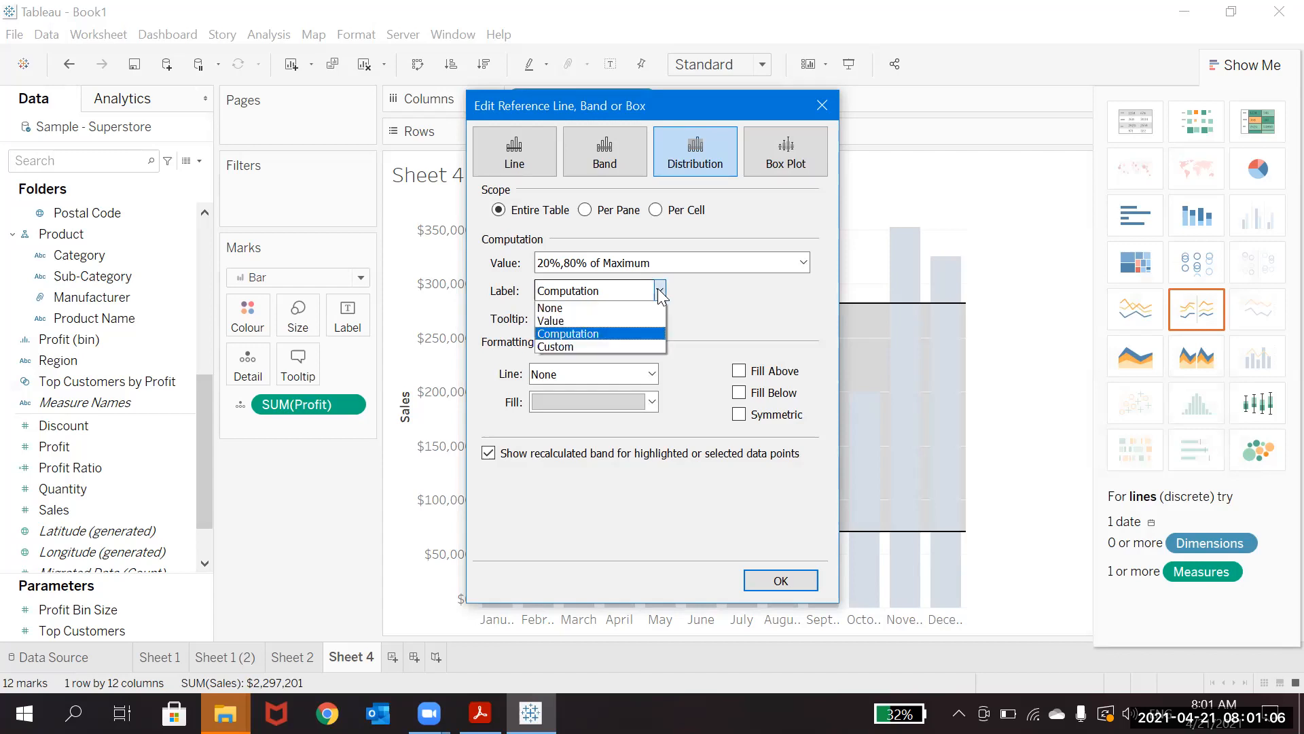
{"action": "left_click", "coordinate": [587, 345]}
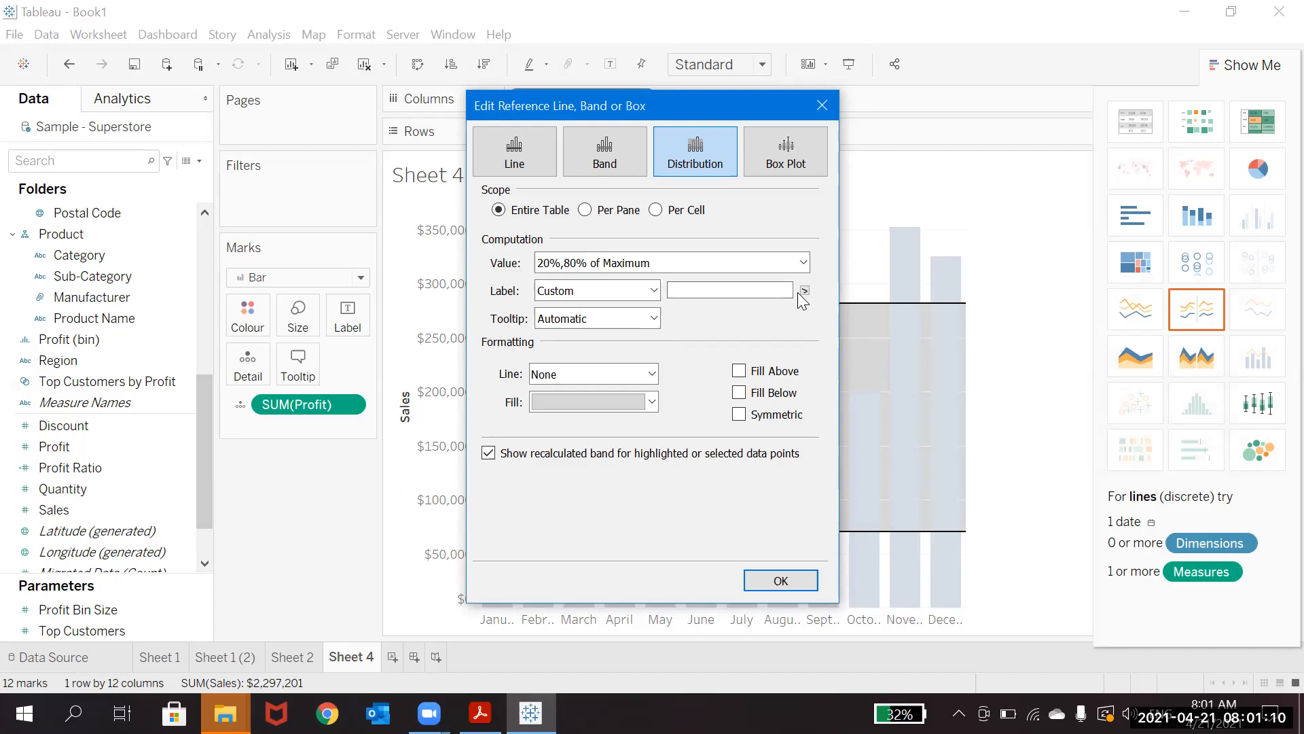
{"action": "left_click", "coordinate": [804, 291]}
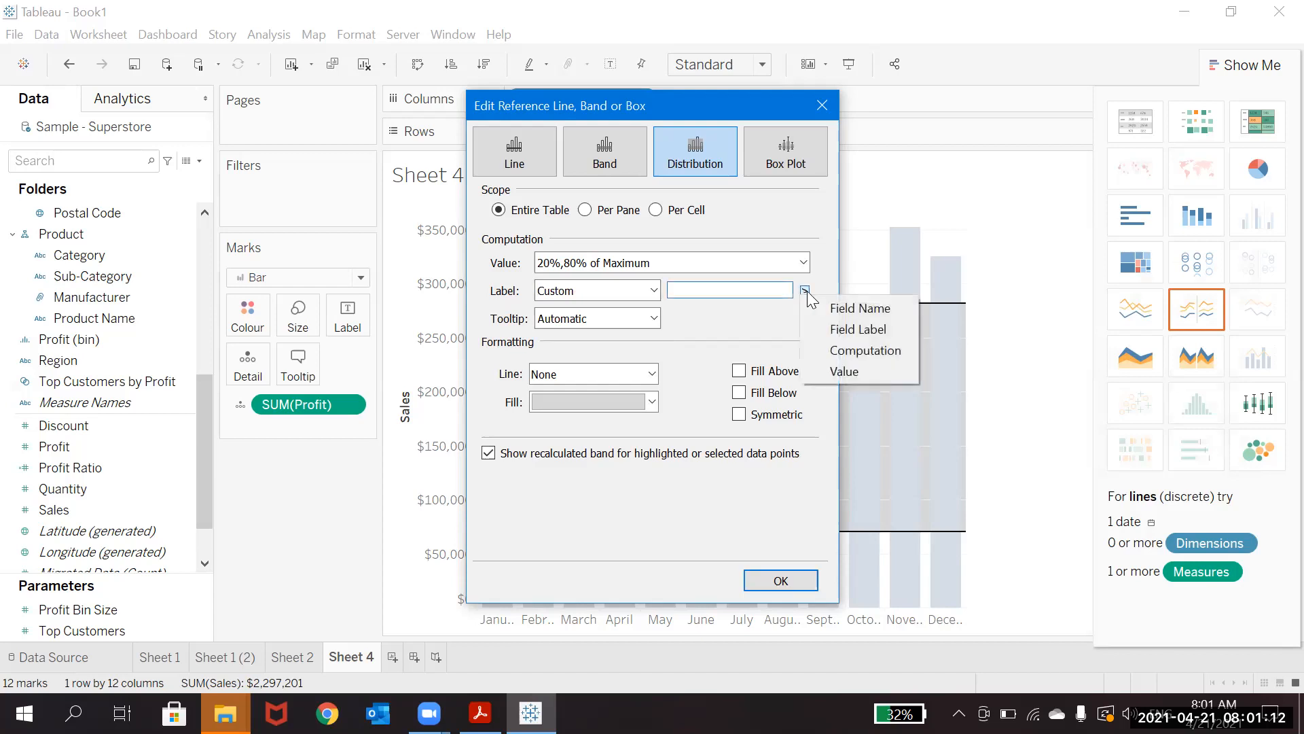
{"action": "left_click", "coordinate": [856, 329]}
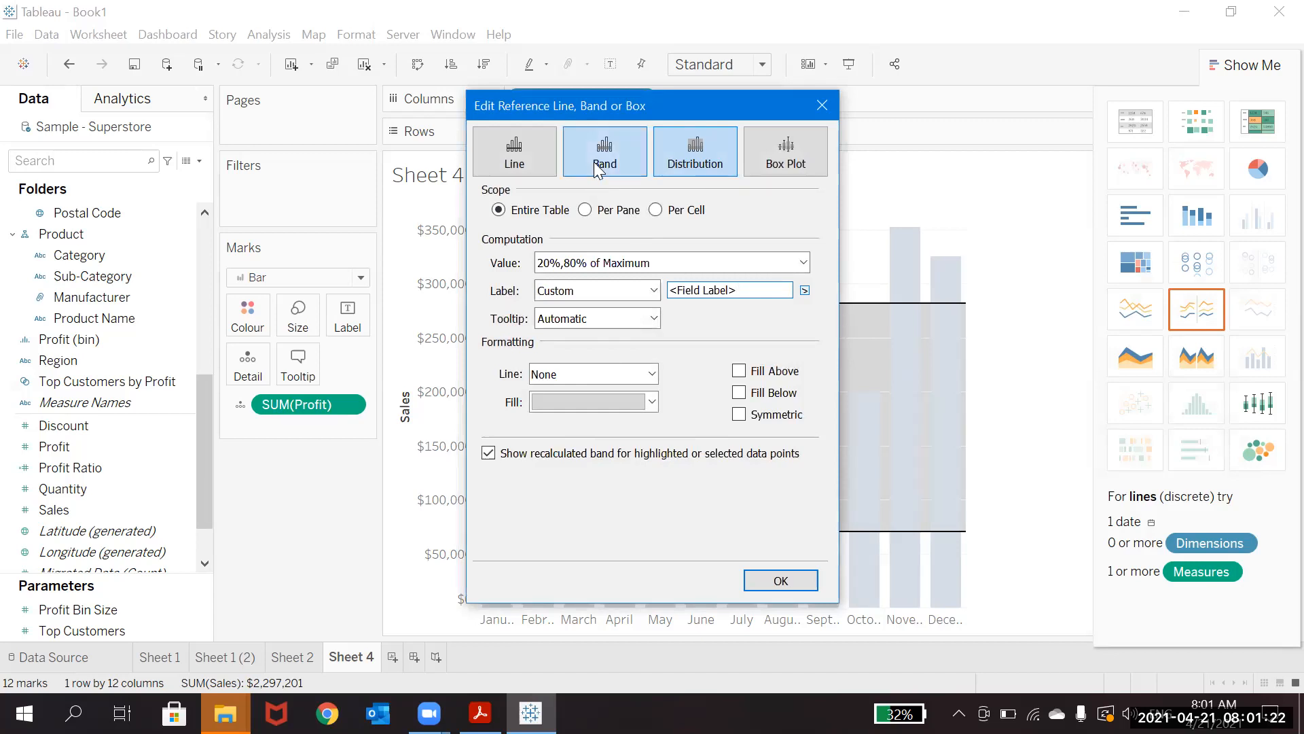
Try a reference line at the maximum of SUM(Profit), return to the Distribution type and close the settings.
{"action": "left_click", "coordinate": [512, 159]}
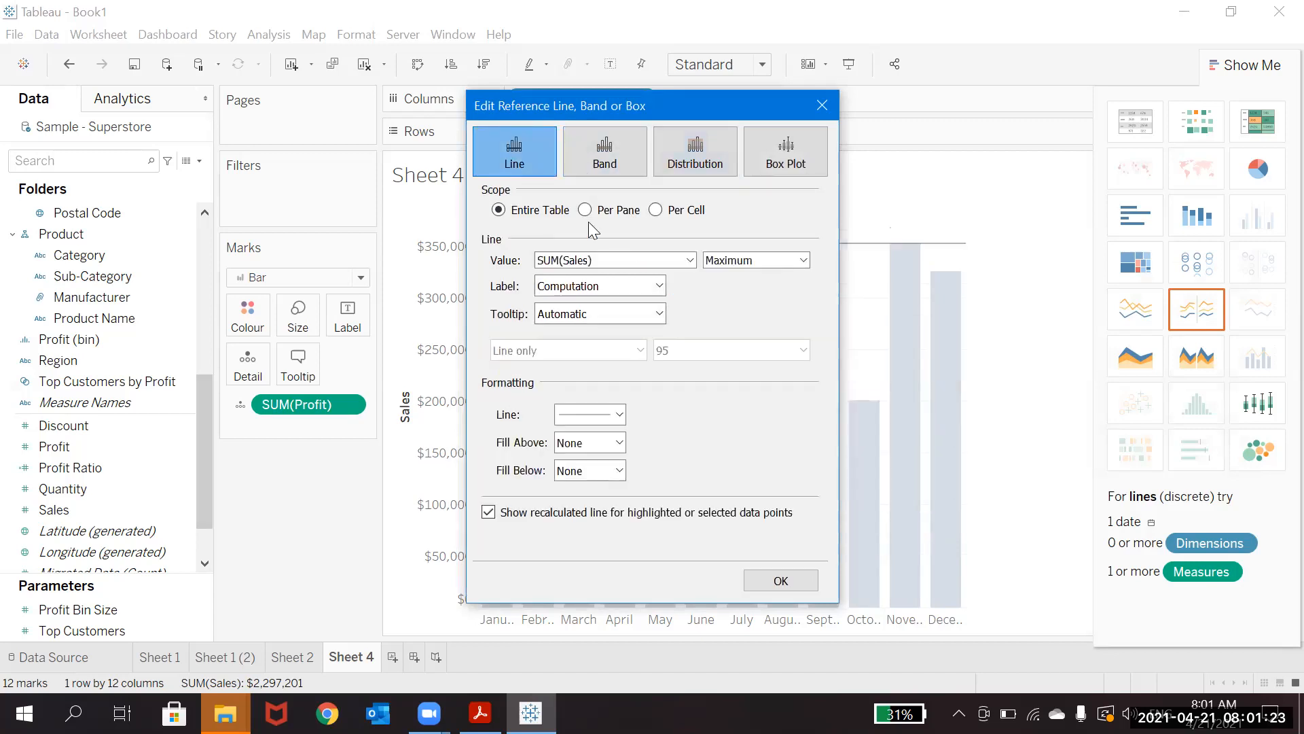
{"action": "left_click", "coordinate": [686, 259]}
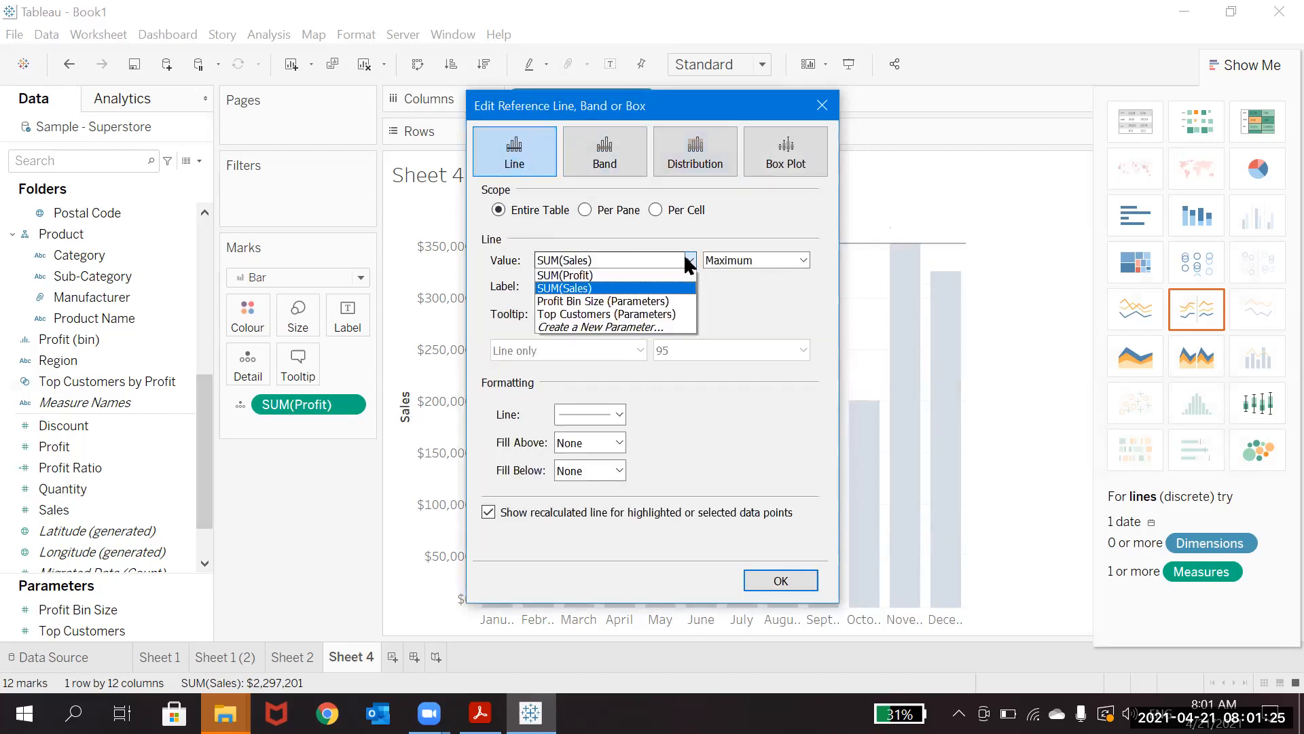
{"action": "left_click", "coordinate": [620, 275]}
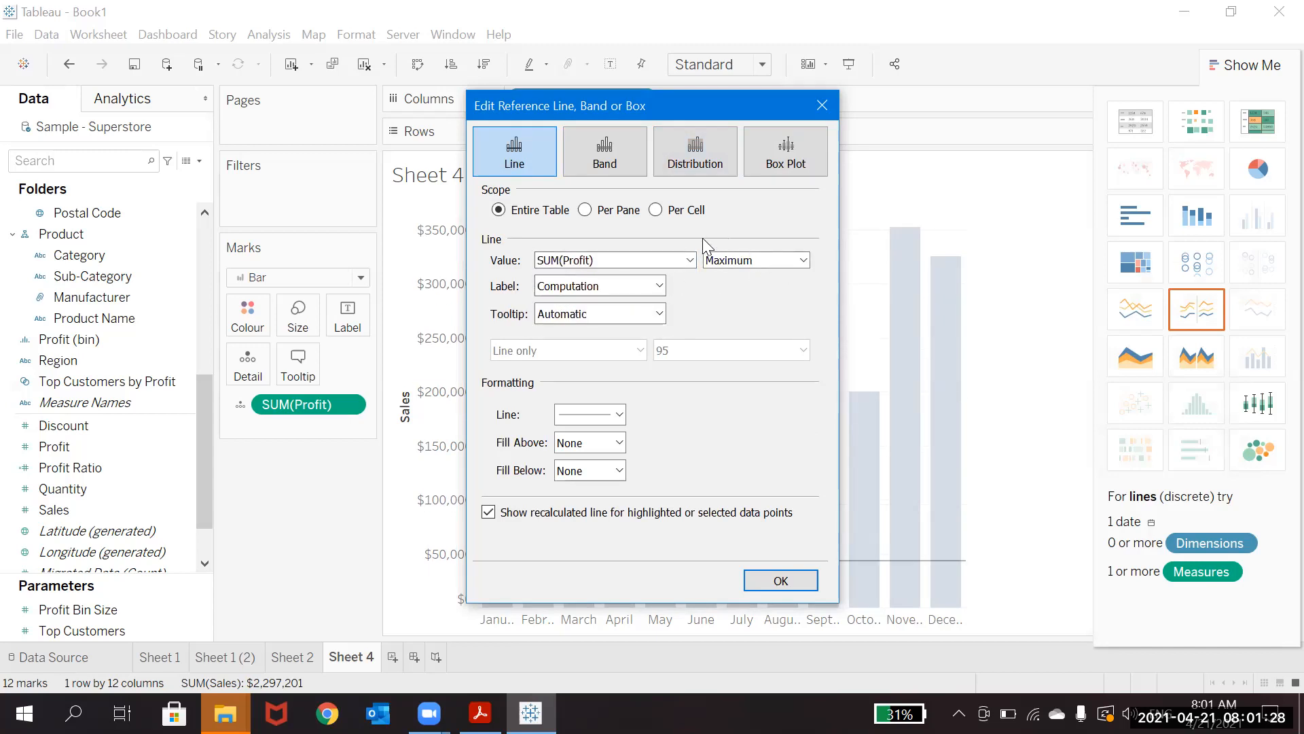
{"action": "left_click", "coordinate": [697, 168]}
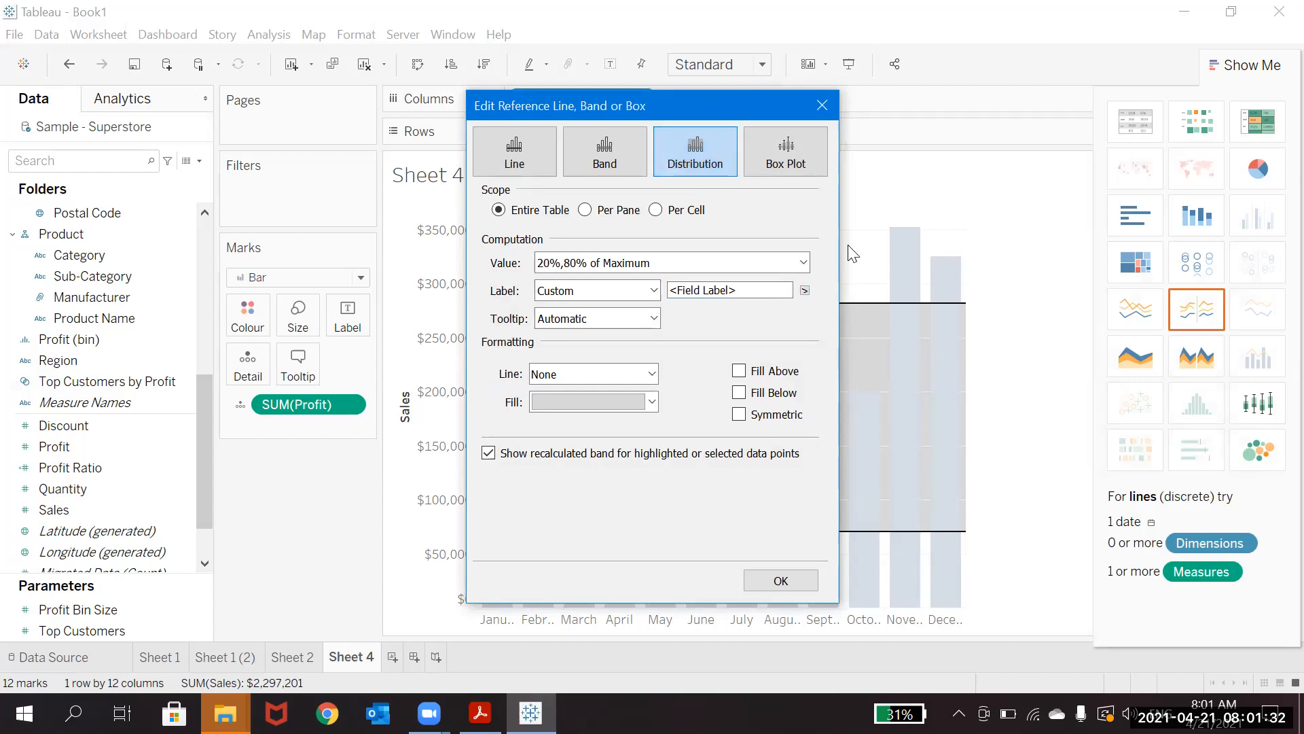
{"action": "left_click", "coordinate": [822, 105]}
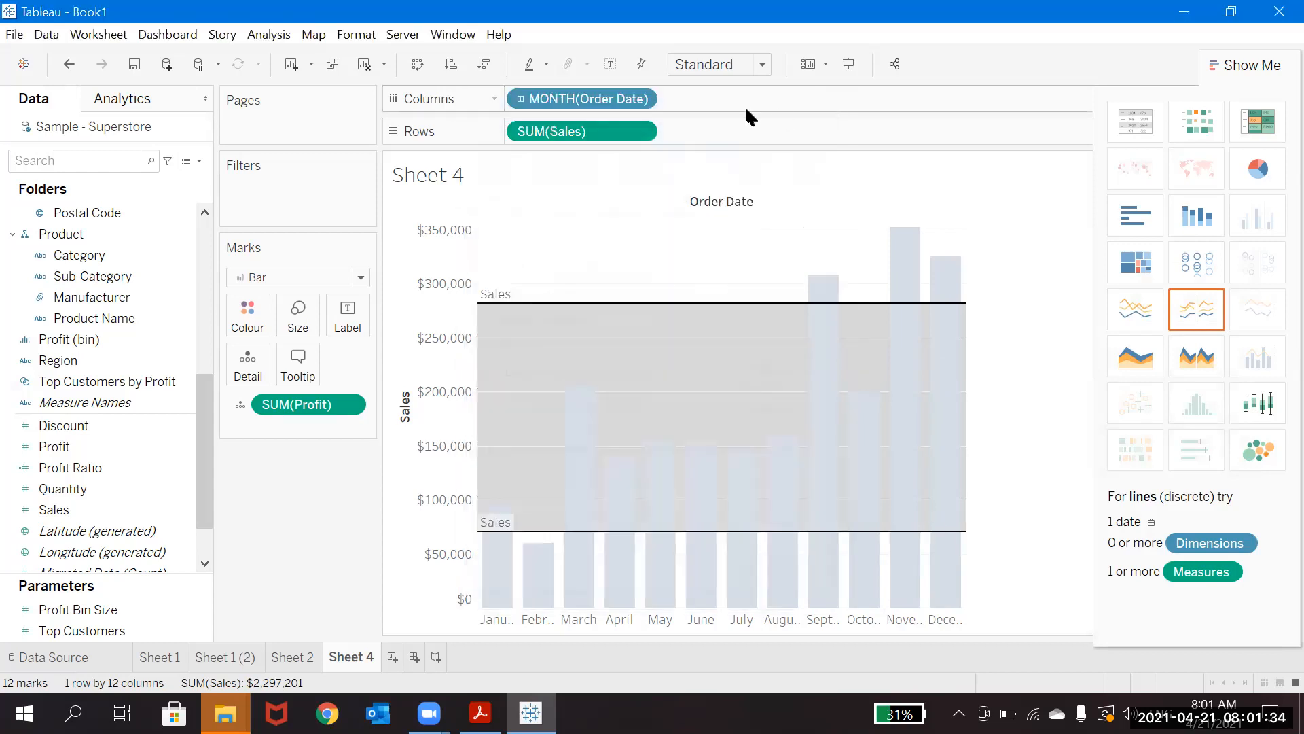
Reopen the distribution for editing, set both its label and tooltip to None, and apply the settings.
{"action": "left_click", "coordinate": [631, 320]}
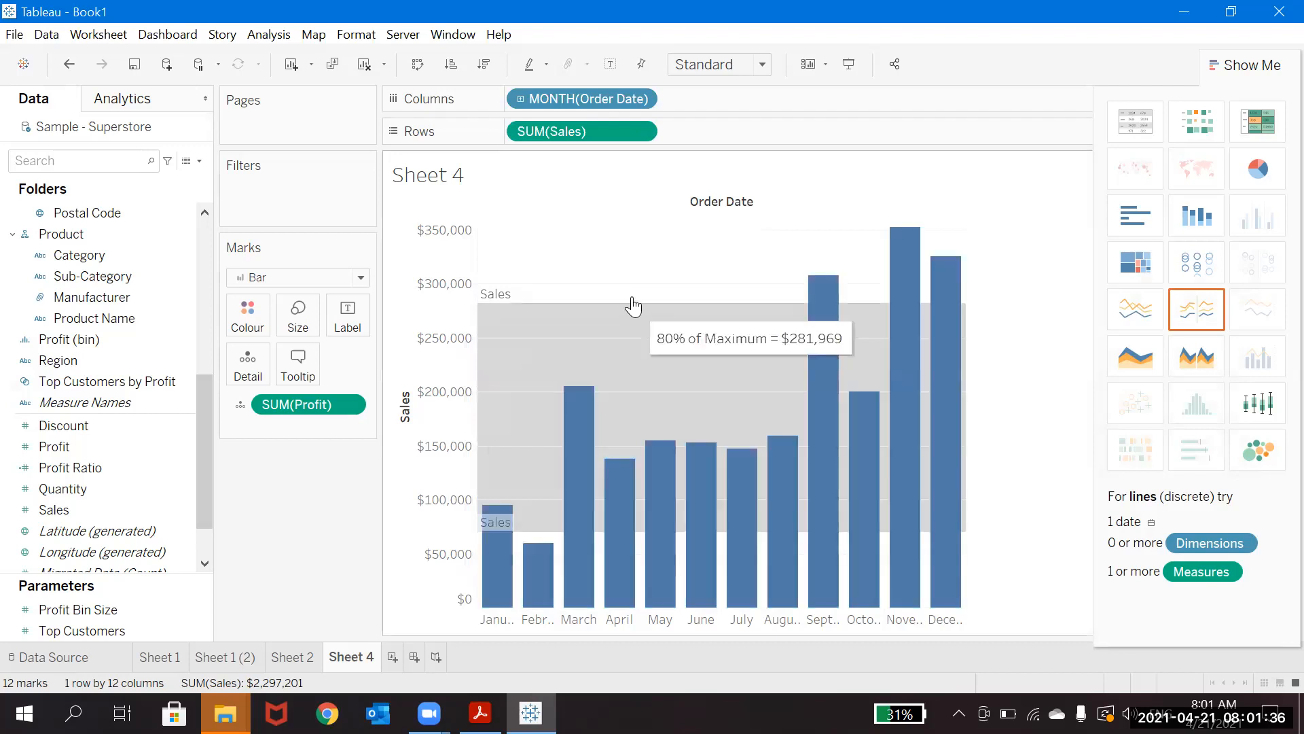
{"action": "right_click", "coordinate": [507, 303]}
{"action": "left_click", "coordinate": [552, 313]}
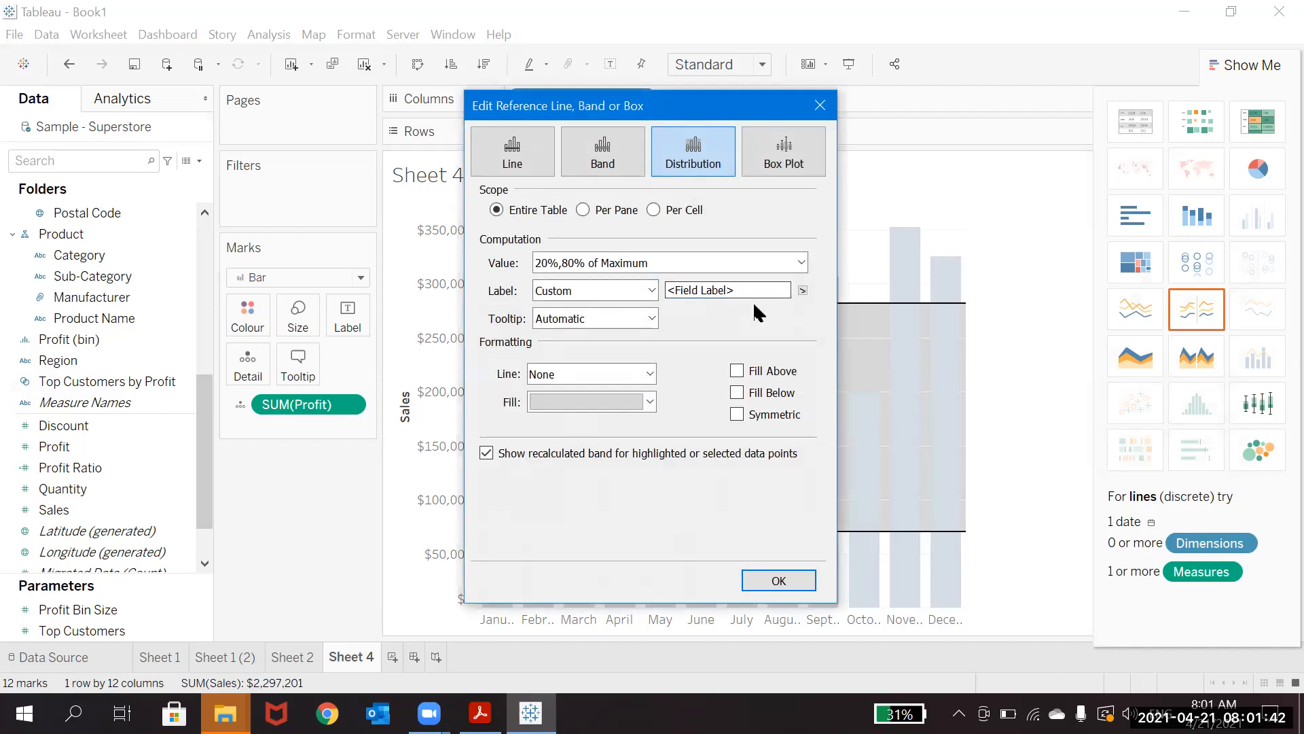
{"action": "left_click", "coordinate": [652, 290]}
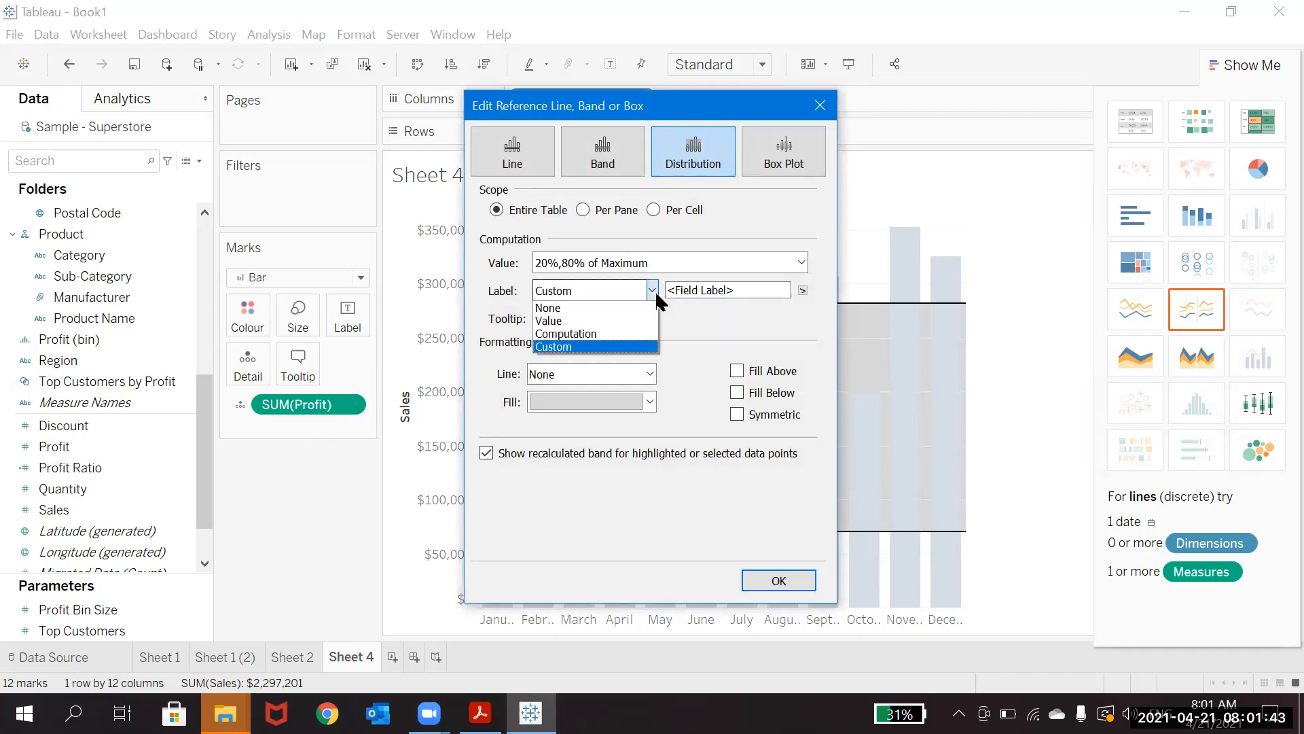
{"action": "left_click", "coordinate": [617, 308]}
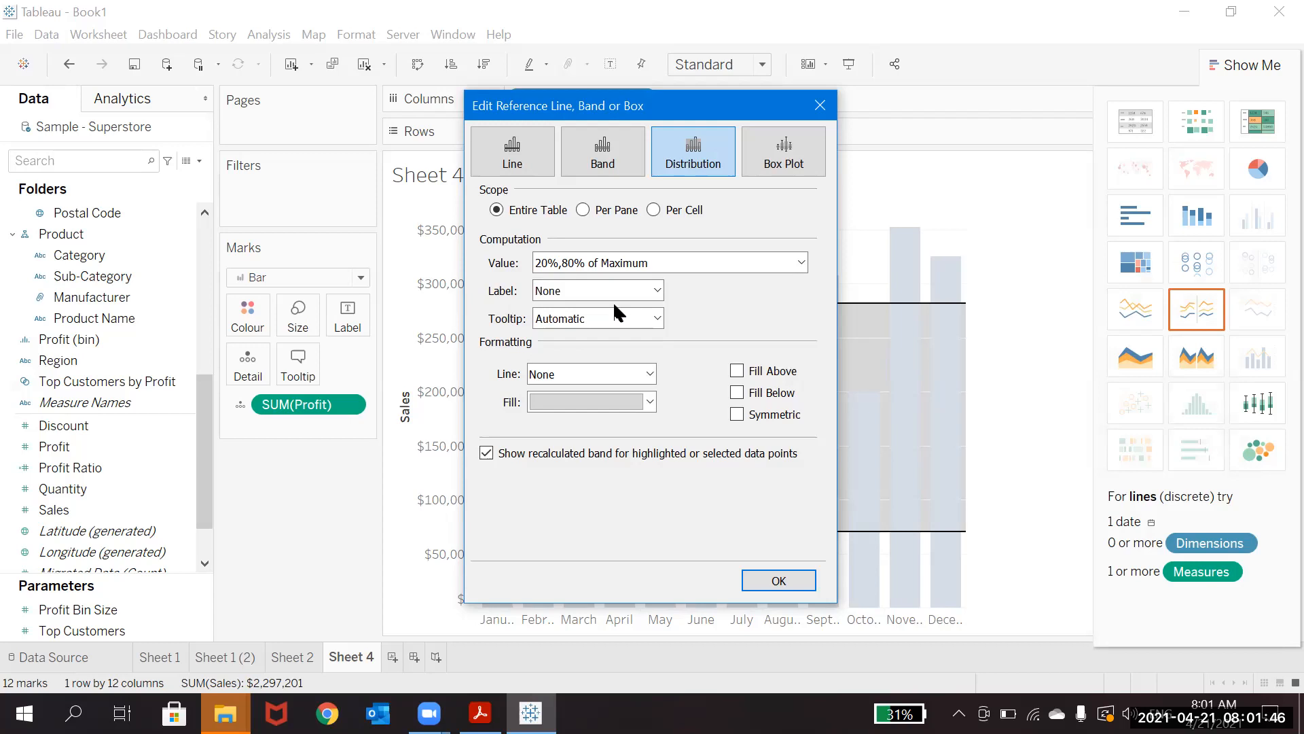
{"action": "left_click", "coordinate": [642, 319]}
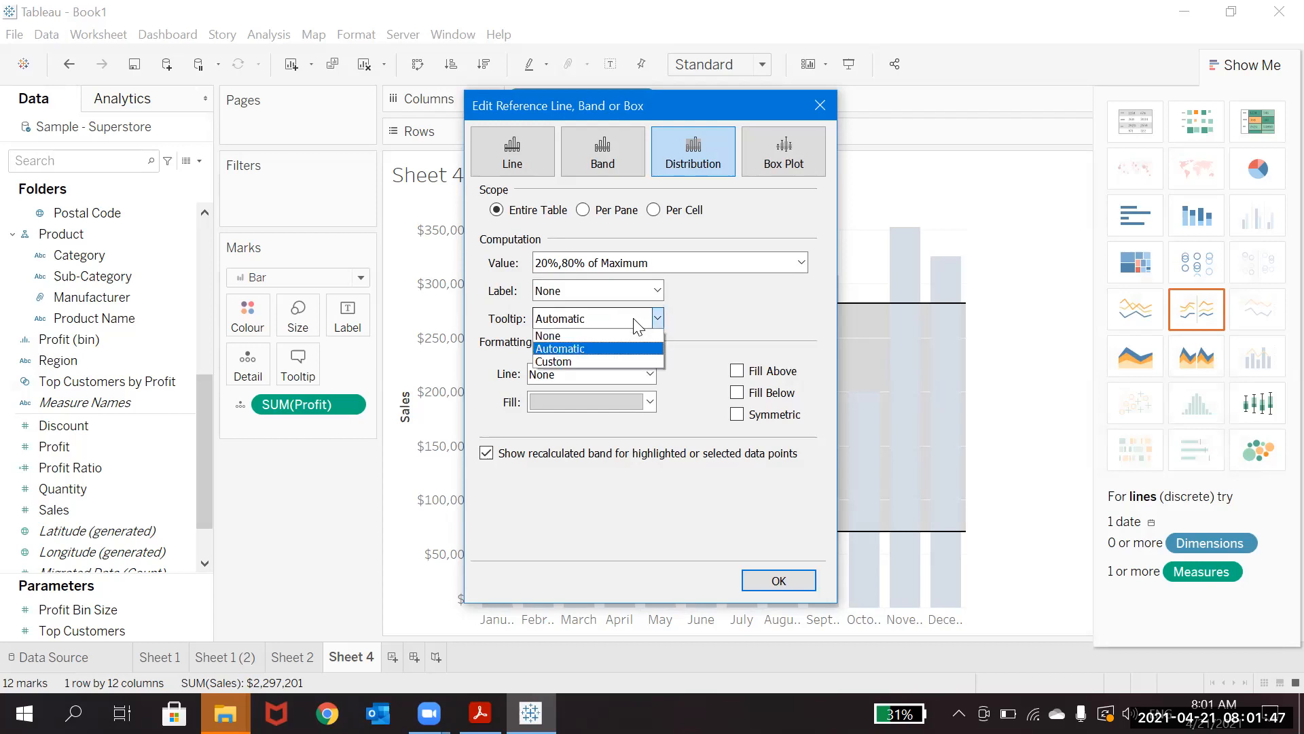
{"action": "left_click", "coordinate": [553, 336]}
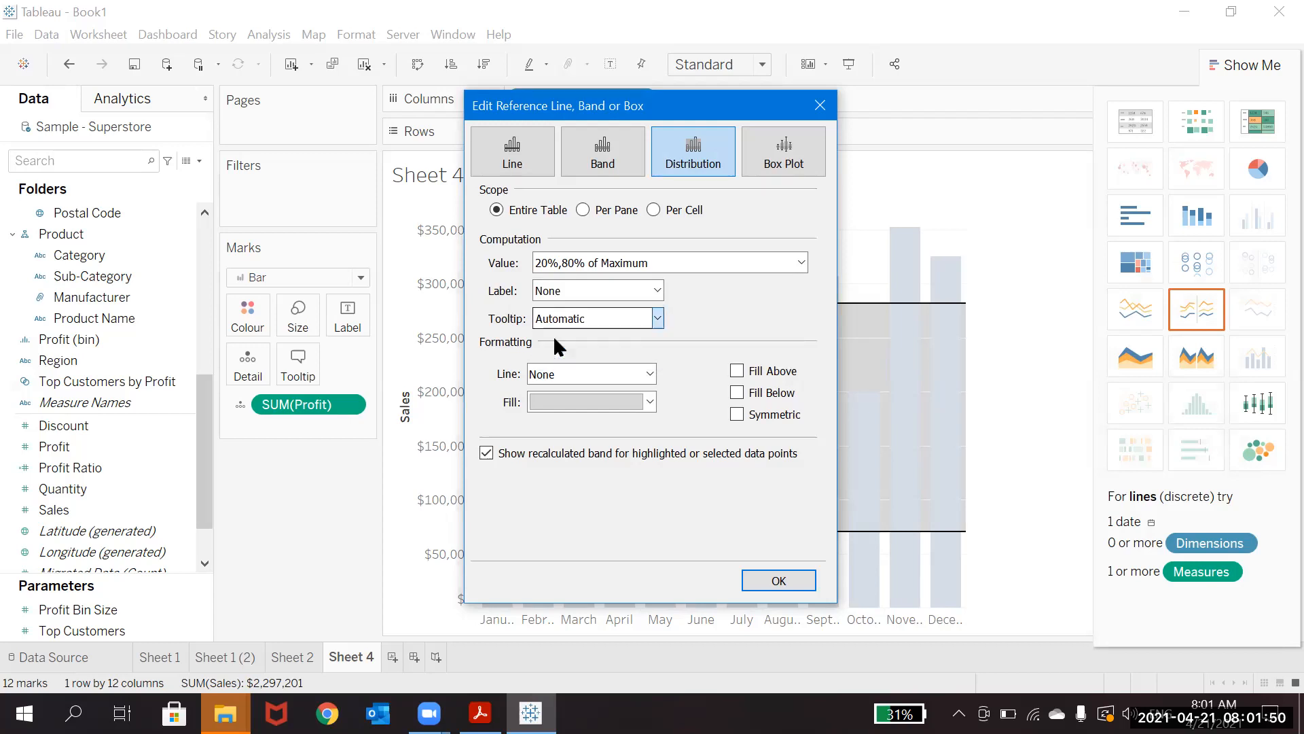
{"action": "left_click", "coordinate": [779, 579]}
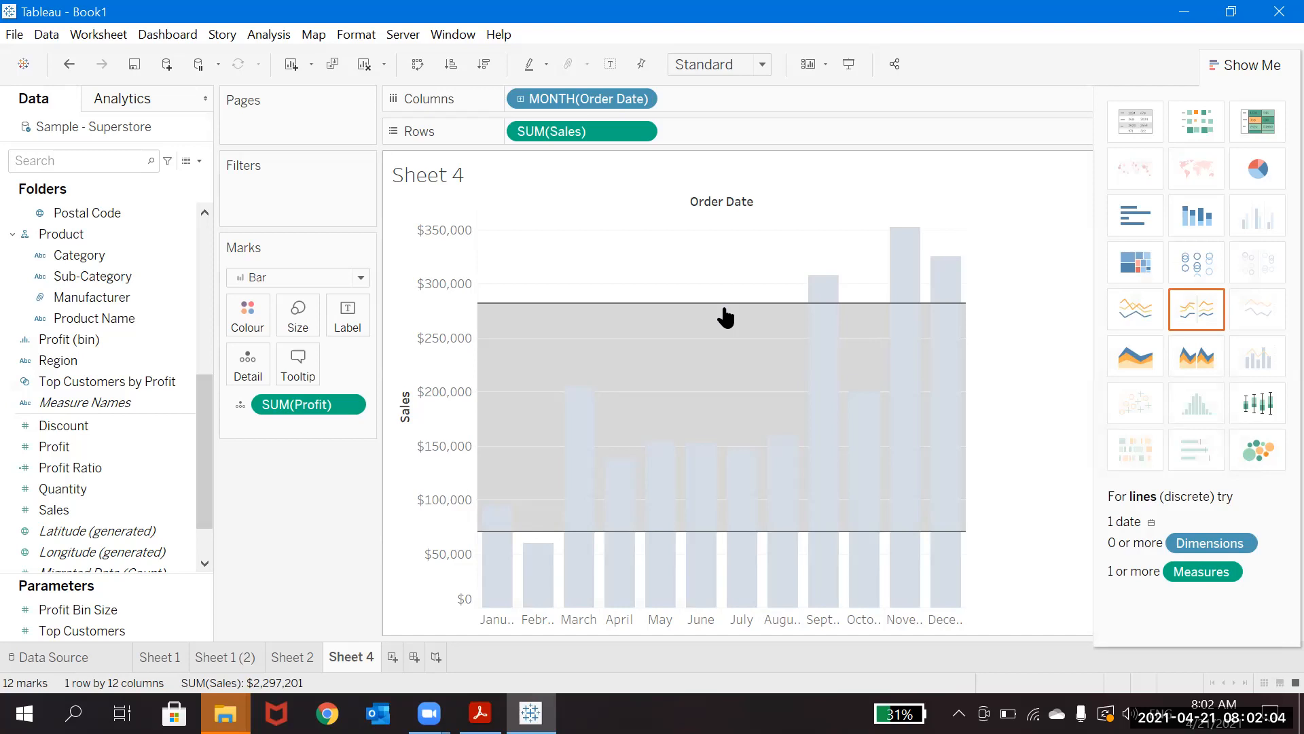
Bring back the analytics options for the sheet and switch to Adobe Acrobat.
{"action": "left_click", "coordinate": [140, 100]}
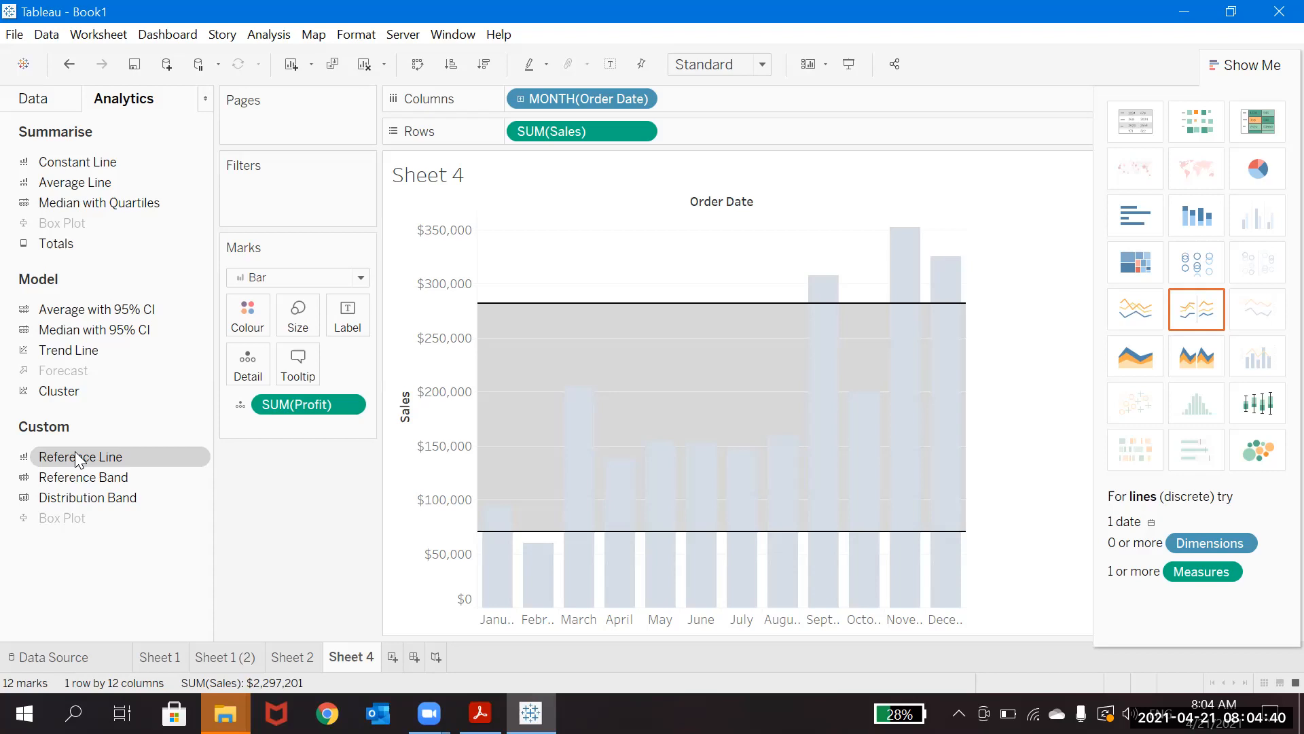
{"action": "left_click", "coordinate": [481, 713]}
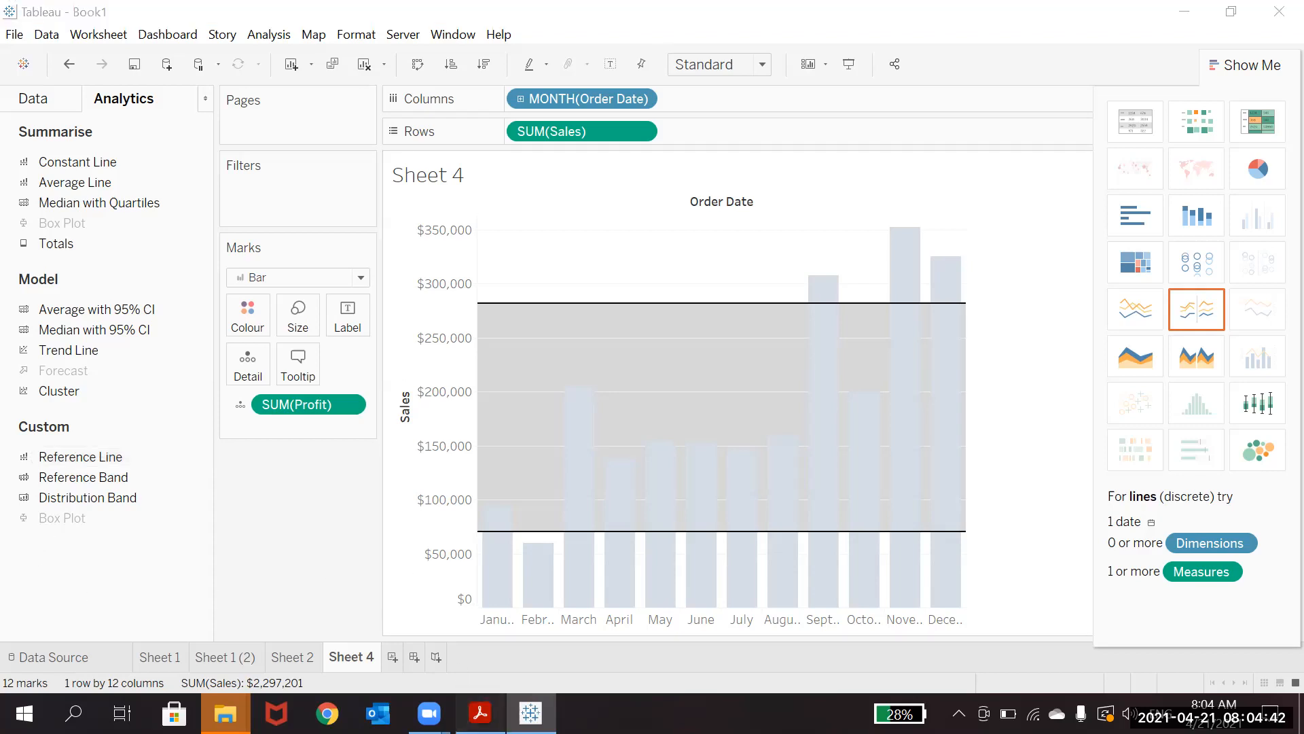